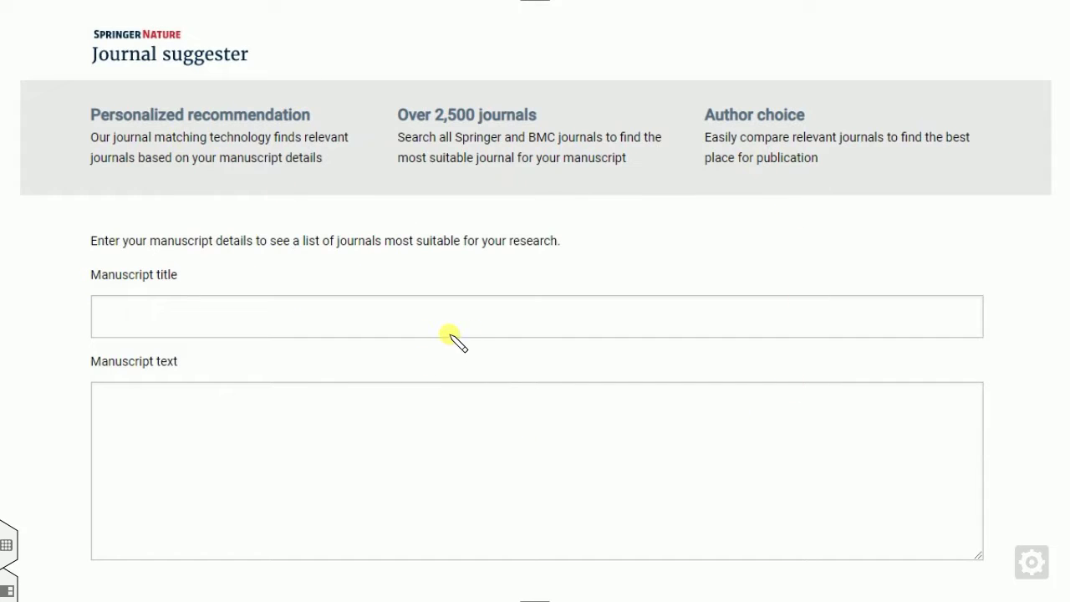
# Step: Underline Manuscript title and Manuscript text and label them 'Title of the Paper' and 'Abstract of the Paper'
pyautogui.moveTo(121, 282)
pyautogui.mouseDown()
pyautogui.moveTo(151, 285)
pyautogui.moveTo(179, 267)
pyautogui.moveTo(76, 282)
pyautogui.moveTo(130, 288)
pyautogui.mouseUp()
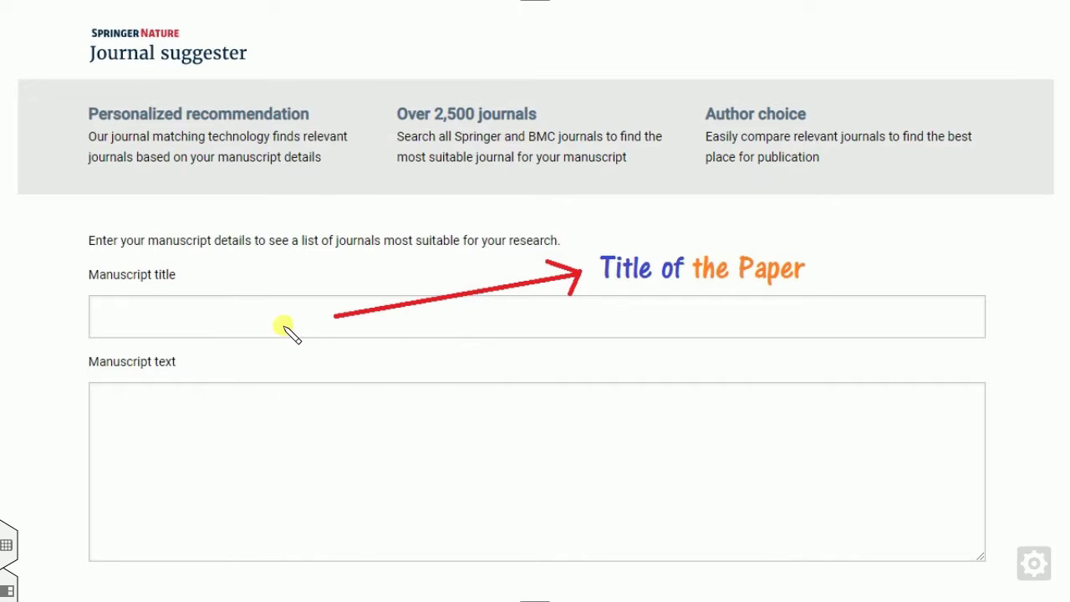
pyautogui.moveTo(120, 374); pyautogui.dragTo(169, 373)
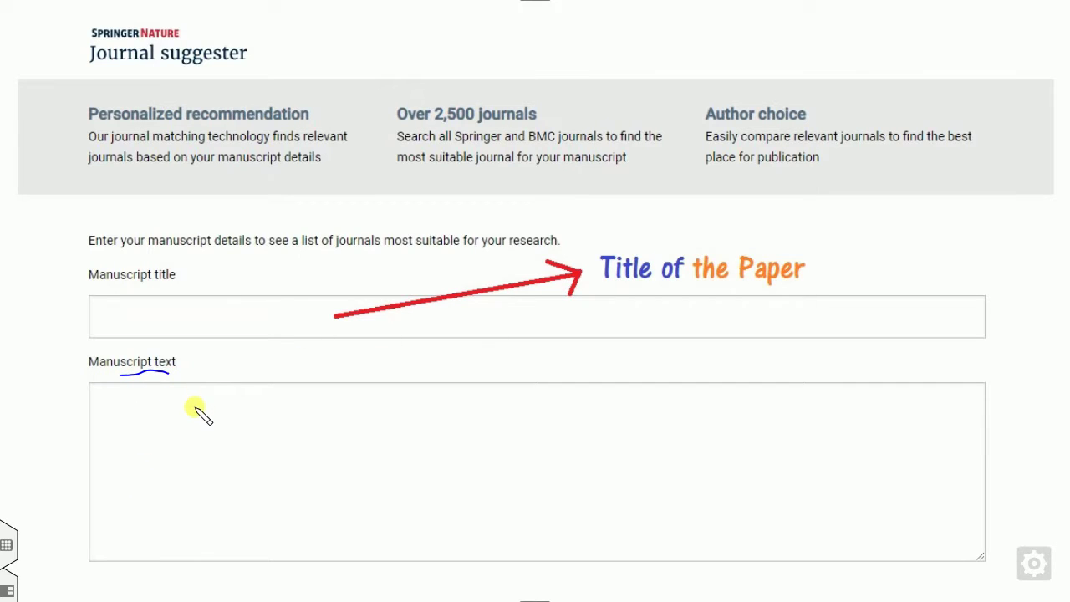
pyautogui.moveTo(202, 422)
pyautogui.mouseDown()
pyautogui.moveTo(203, 411)
pyautogui.moveTo(248, 403)
pyautogui.mouseUp()
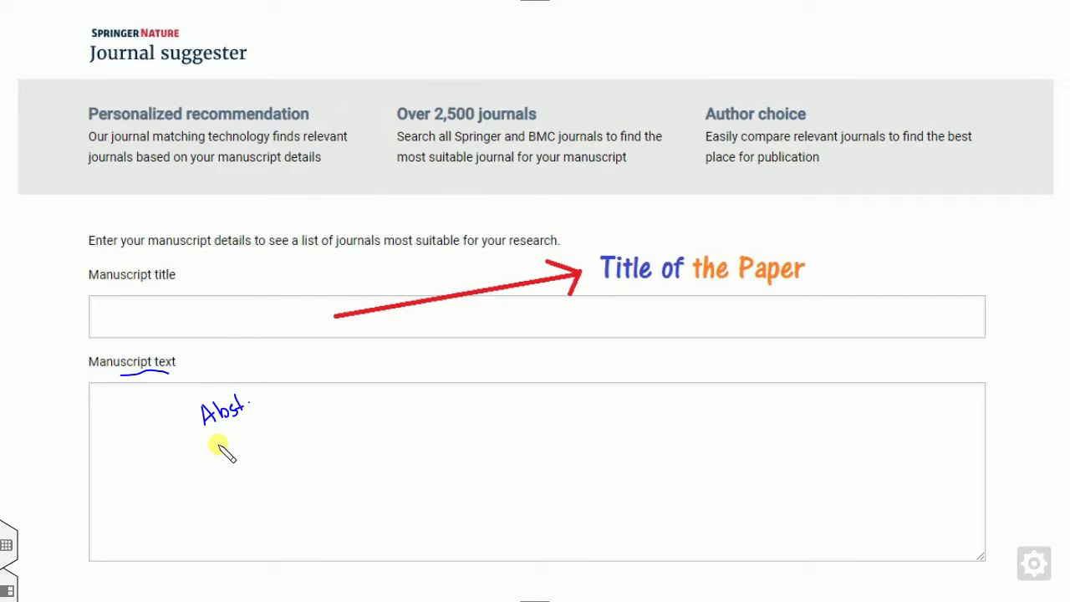
pyautogui.moveTo(224, 452); pyautogui.dragTo(270, 431)
pyautogui.moveTo(229, 483); pyautogui.dragTo(274, 459)
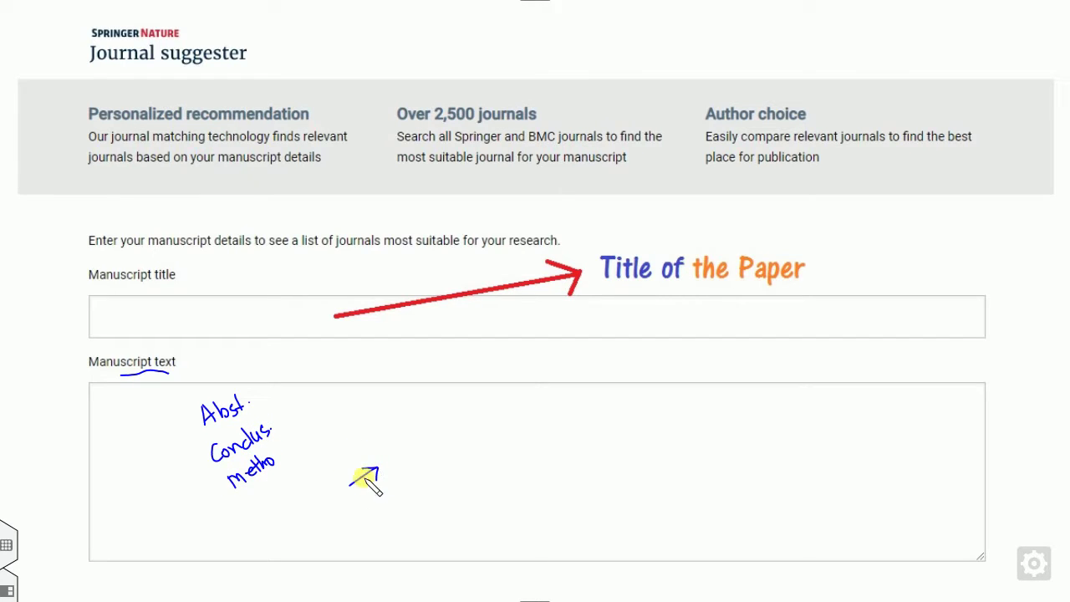
pyautogui.moveTo(157, 431); pyautogui.dragTo(194, 426)
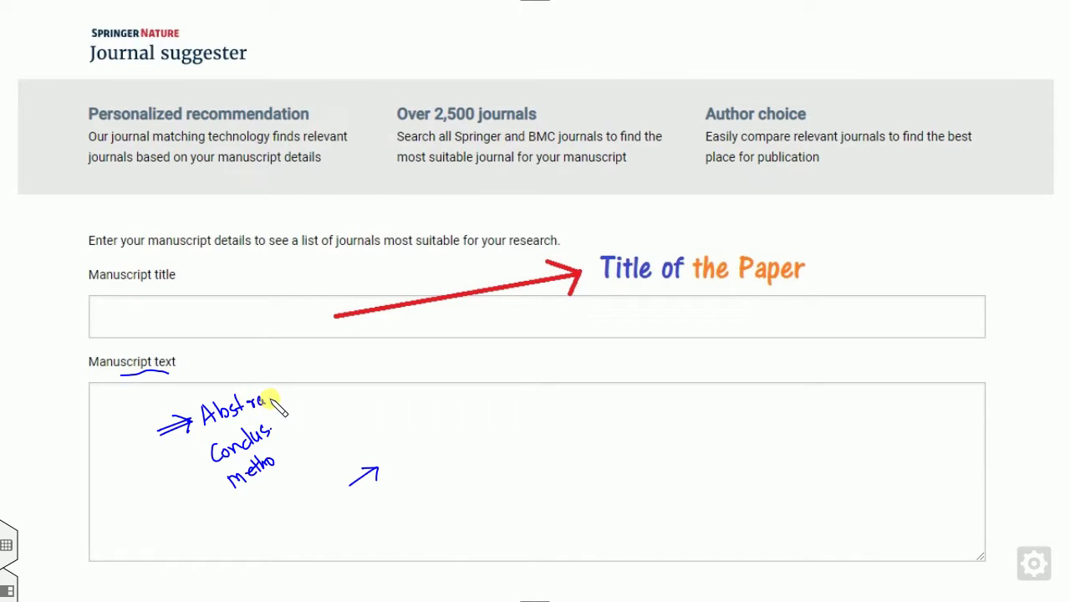
pyautogui.moveTo(270, 406); pyautogui.dragTo(277, 393)
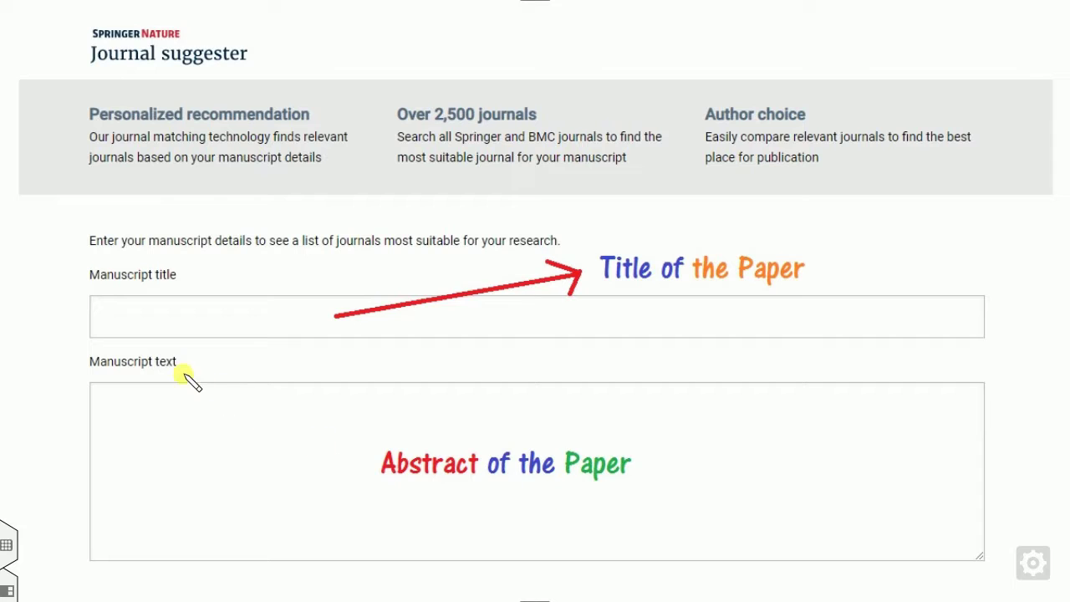
pyautogui.moveTo(171, 373); pyautogui.dragTo(194, 365)
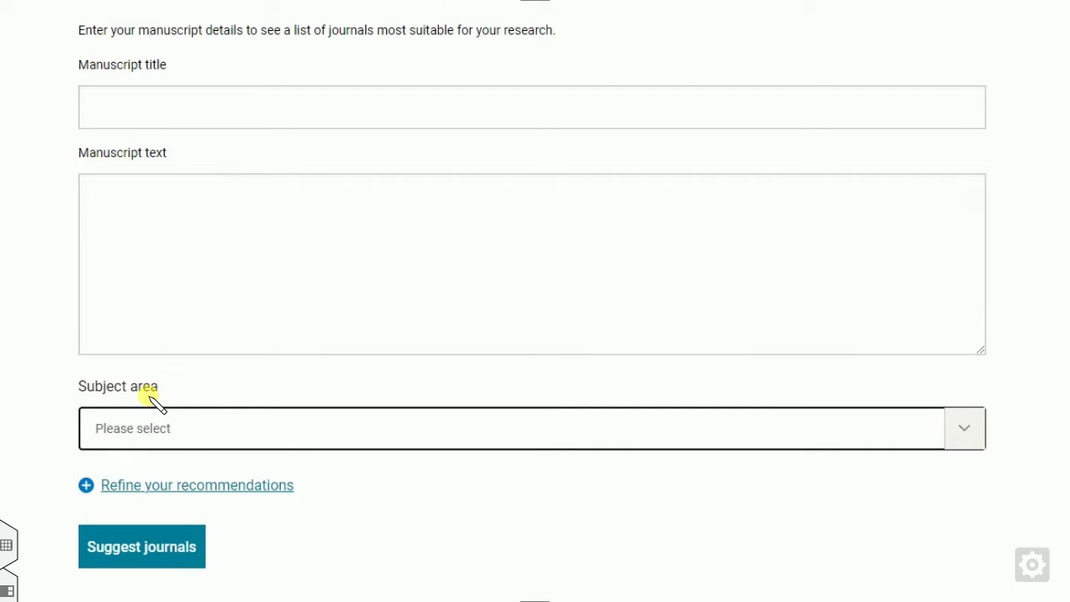
# Step: Circle the Subject area label and jot example subjects beside its empty dropdown
pyautogui.moveTo(144, 403)
pyautogui.mouseDown()
pyautogui.moveTo(81, 391)
pyautogui.moveTo(100, 377)
pyautogui.moveTo(174, 406)
pyautogui.moveTo(143, 408)
pyautogui.moveTo(263, 342)
pyautogui.mouseUp()
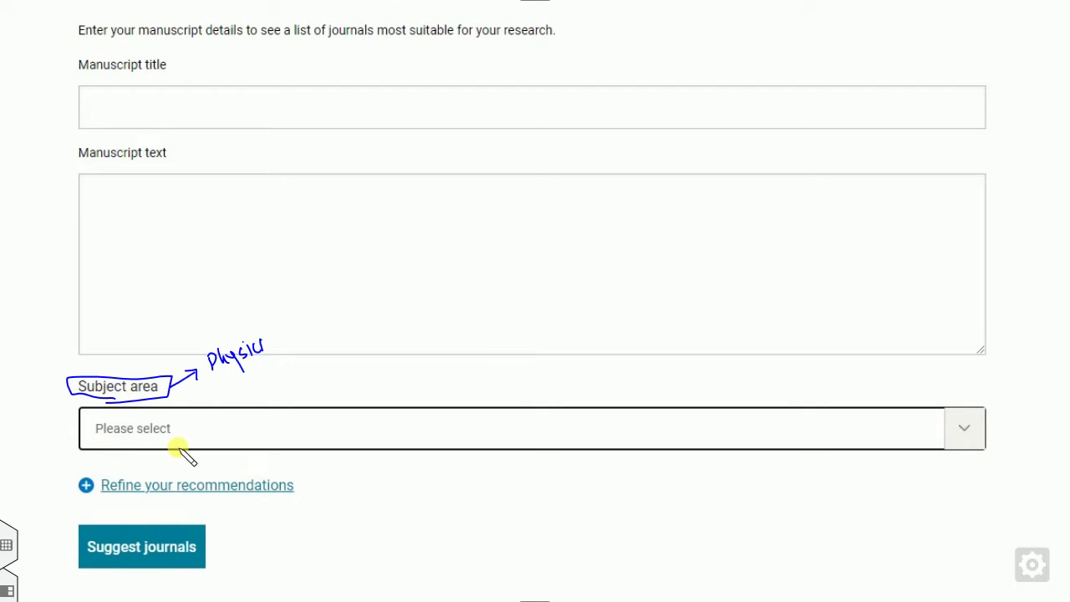
pyautogui.moveTo(179, 437); pyautogui.dragTo(197, 428)
pyautogui.moveTo(172, 387); pyautogui.dragTo(255, 387)
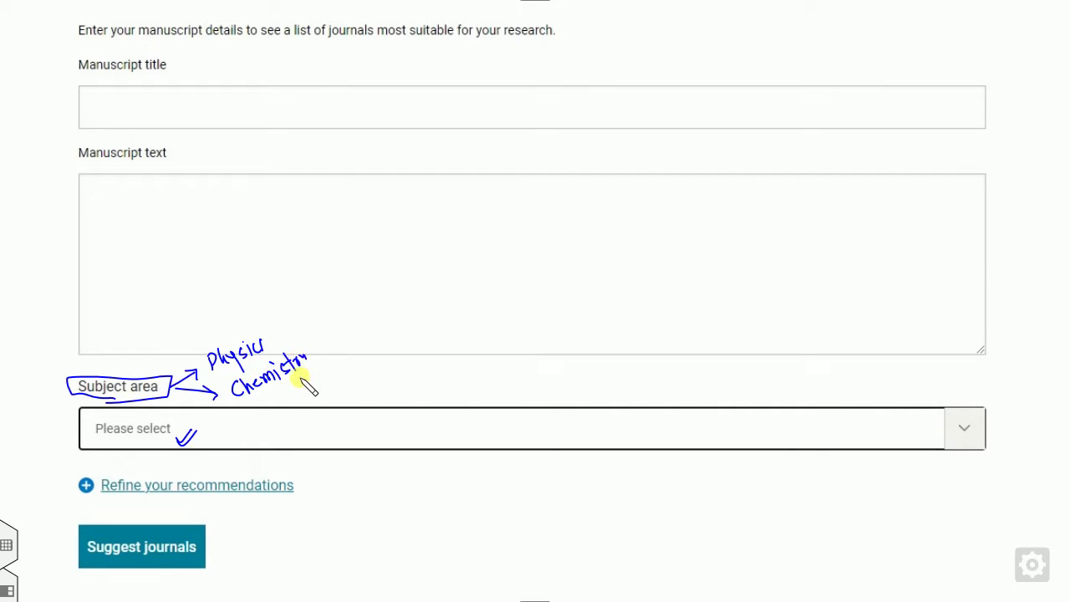
pyautogui.moveTo(333, 381); pyautogui.dragTo(366, 368)
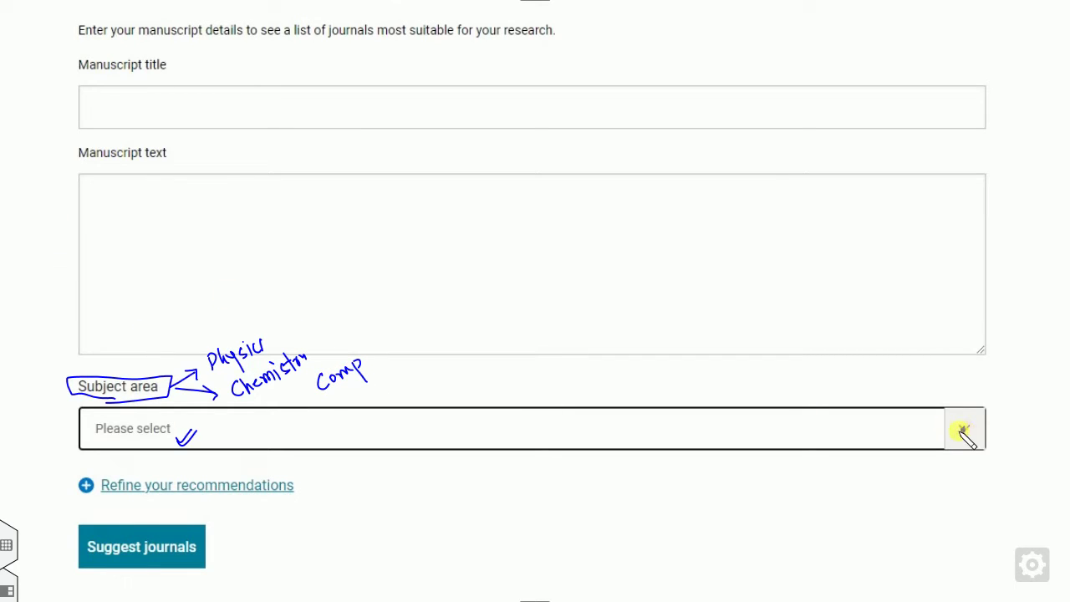
# Step: On the subject-list slide, tick the listed subjects, box Chemistry, and tick Suggest journals
pyautogui.click(9, 224)
pyautogui.moveTo(236, 255); pyautogui.dragTo(253, 245)
pyautogui.moveTo(184, 286); pyautogui.dragTo(205, 280)
pyautogui.moveTo(262, 308); pyautogui.dragTo(284, 294)
pyautogui.moveTo(175, 338); pyautogui.dragTo(190, 332)
pyautogui.moveTo(220, 365); pyautogui.dragTo(235, 353)
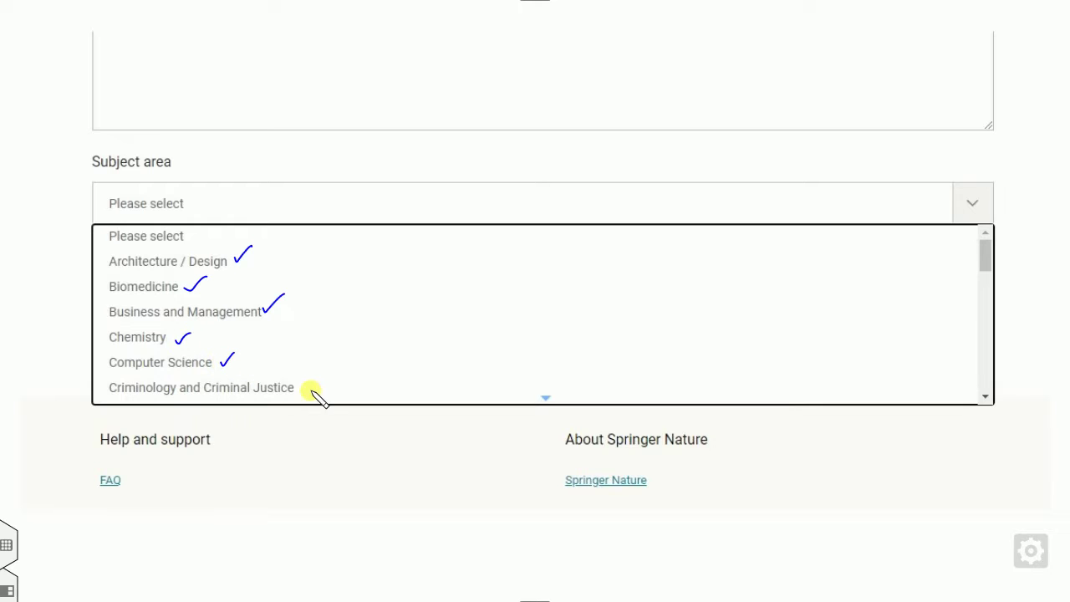
pyautogui.moveTo(306, 388); pyautogui.dragTo(321, 377)
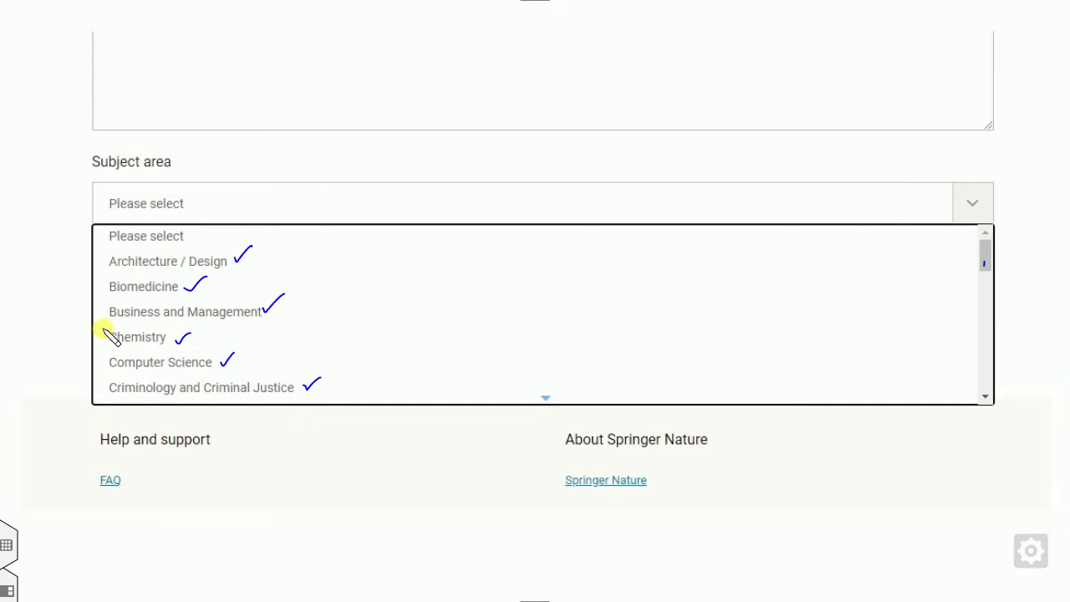
pyautogui.moveTo(107, 331)
pyautogui.mouseDown()
pyautogui.moveTo(172, 327)
pyautogui.moveTo(109, 326)
pyautogui.mouseUp()
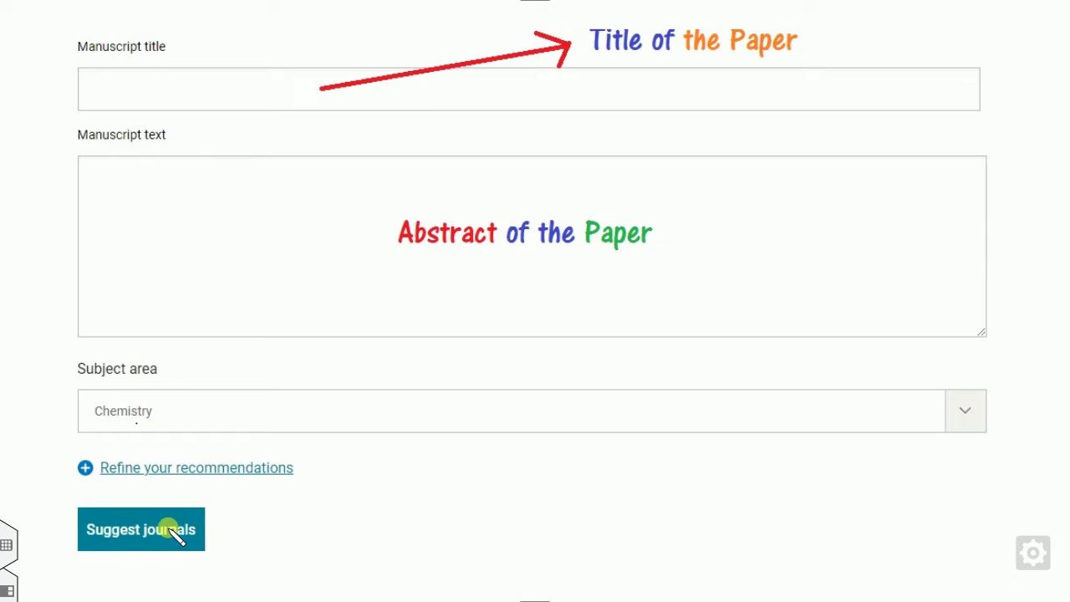
pyautogui.moveTo(169, 526); pyautogui.dragTo(203, 517)
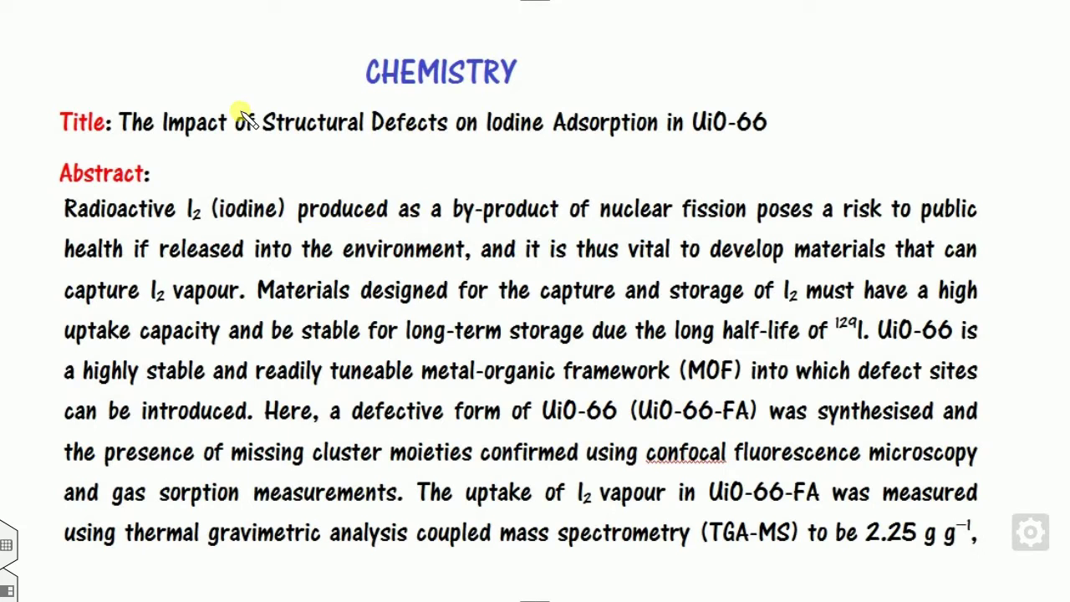
# Step: Mark the CHEMISTRY heading as Suitable and bracket the title start, then return to the suggester
pyautogui.moveTo(439, 52); pyautogui.dragTo(471, 31)
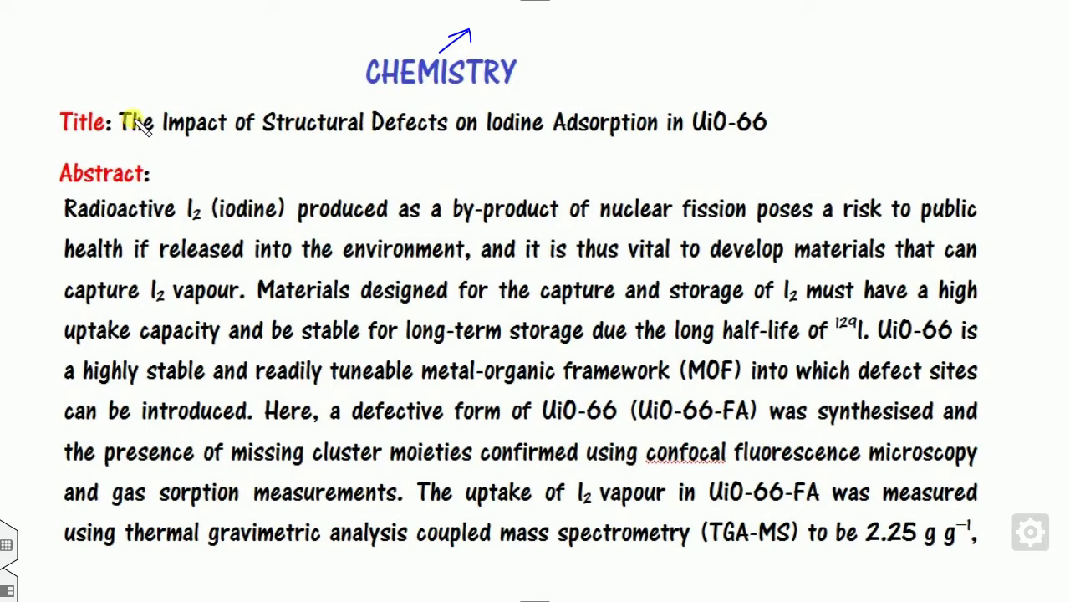
pyautogui.moveTo(125, 100); pyautogui.dragTo(127, 142)
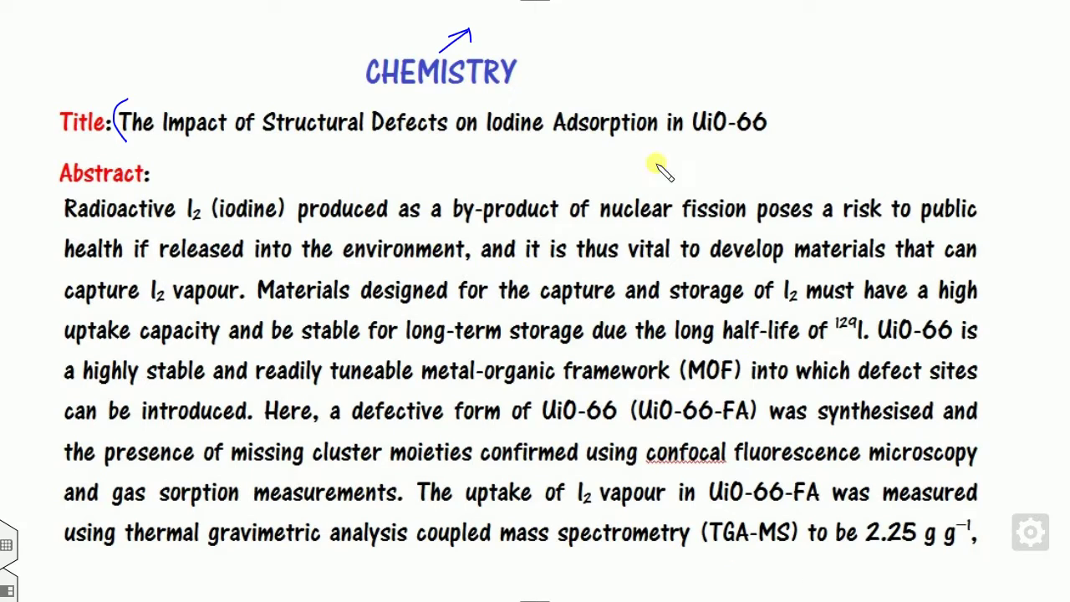
pyautogui.moveTo(669, 52)
pyautogui.mouseDown()
pyautogui.moveTo(731, 53)
pyautogui.moveTo(702, 84)
pyautogui.mouseUp()
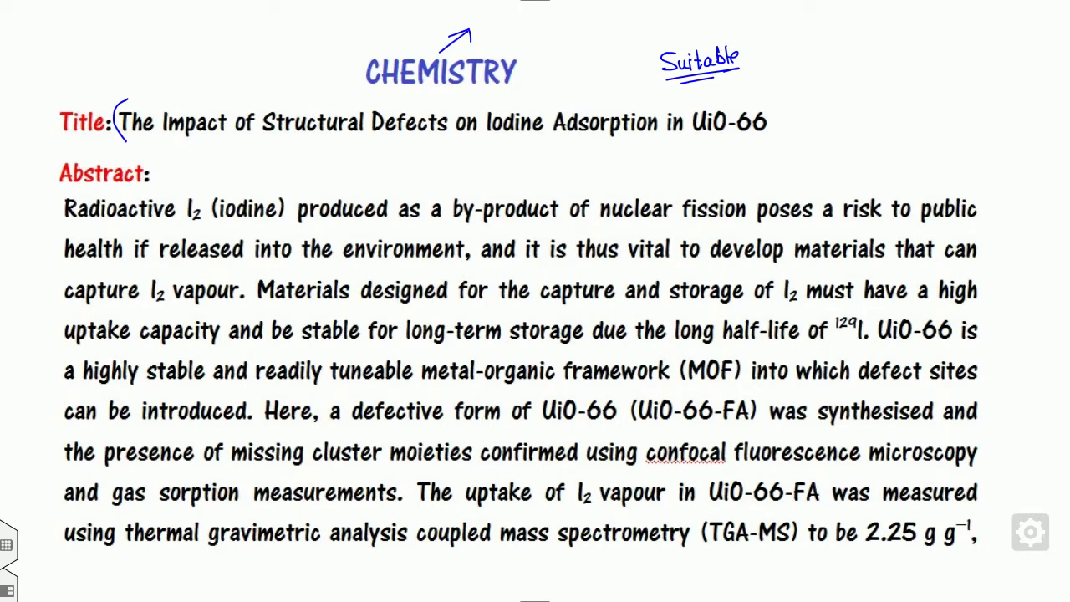
pyautogui.hotkey('alt', 'Tab')
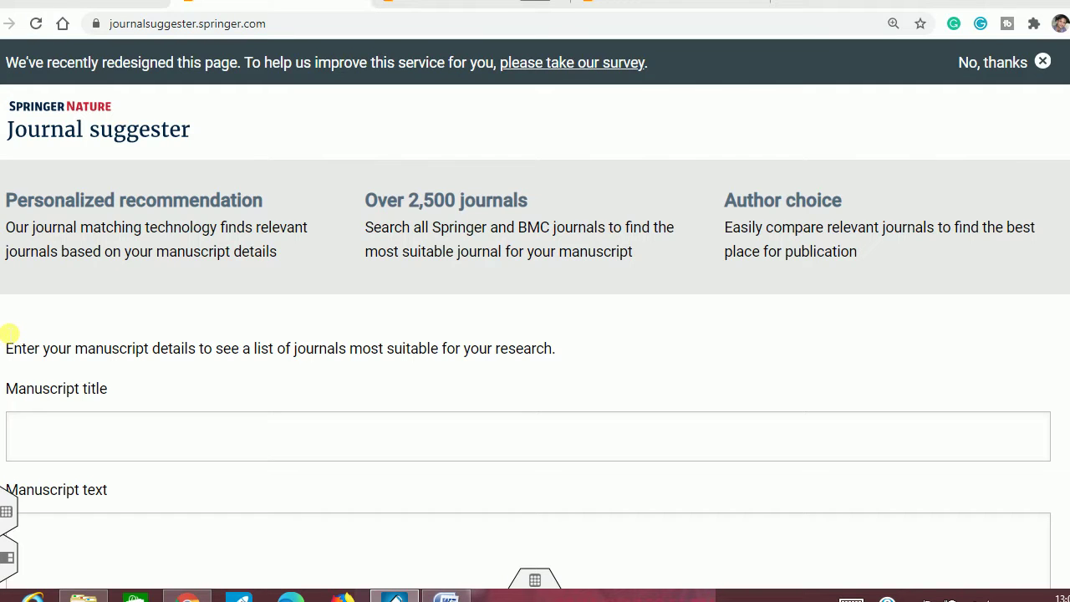
# Step: Bracket the end of the paper title and the start of the abstract on the Chemistry slide
pyautogui.hotkey('alt', 'Tab')
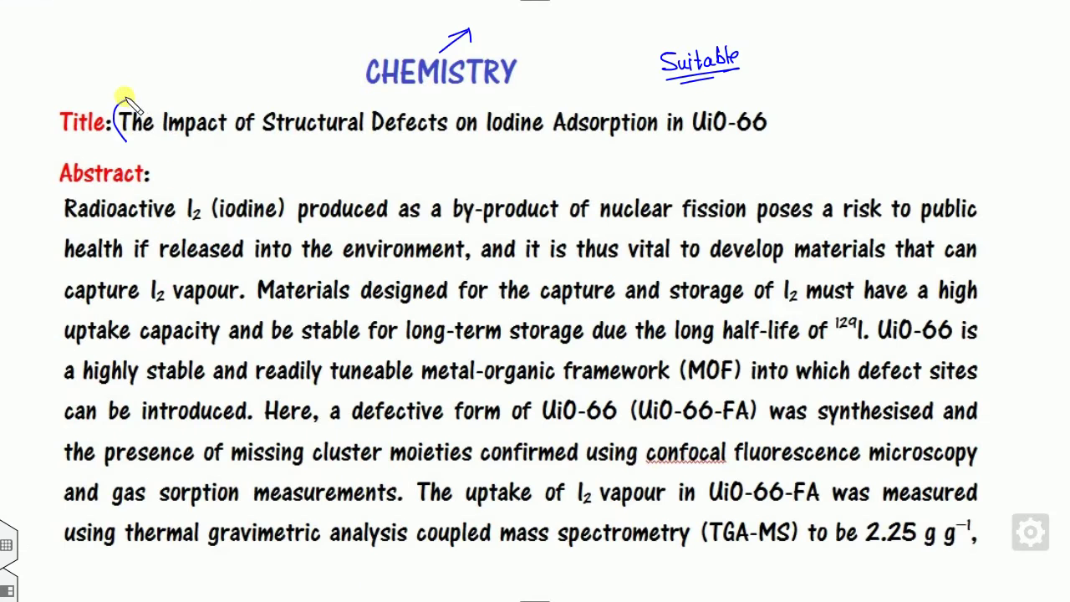
pyautogui.moveTo(757, 98); pyautogui.dragTo(769, 137)
pyautogui.moveTo(63, 198)
pyautogui.mouseDown()
pyautogui.moveTo(54, 213)
pyautogui.moveTo(63, 232)
pyautogui.mouseUp()
pyautogui.hotkey('alt', 'Tab')
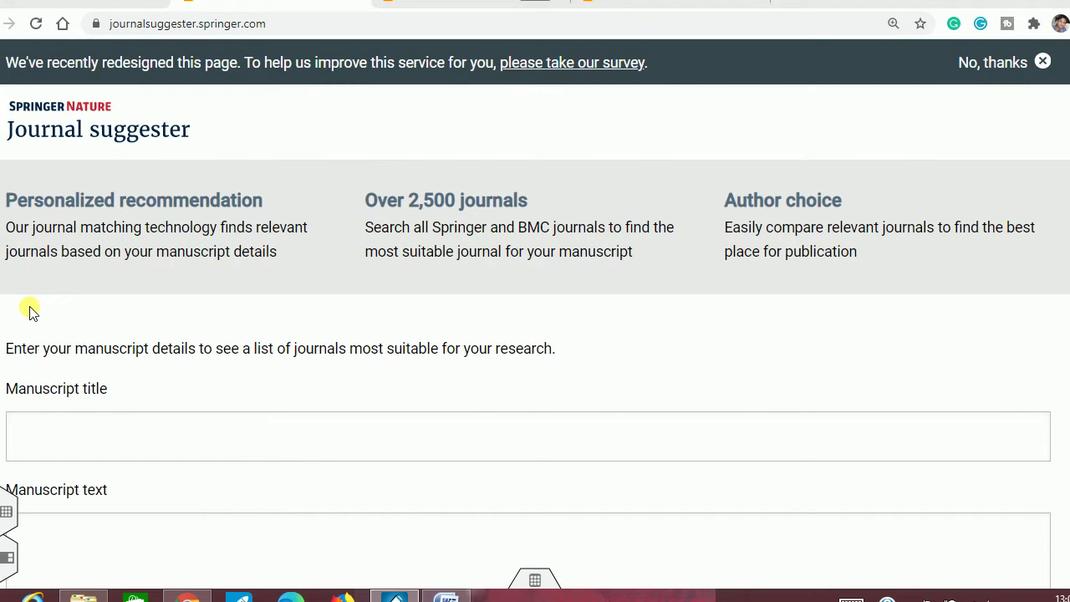
# Step: Type placeholder text into the manuscript title and manuscript text fields
pyautogui.click(89, 436)
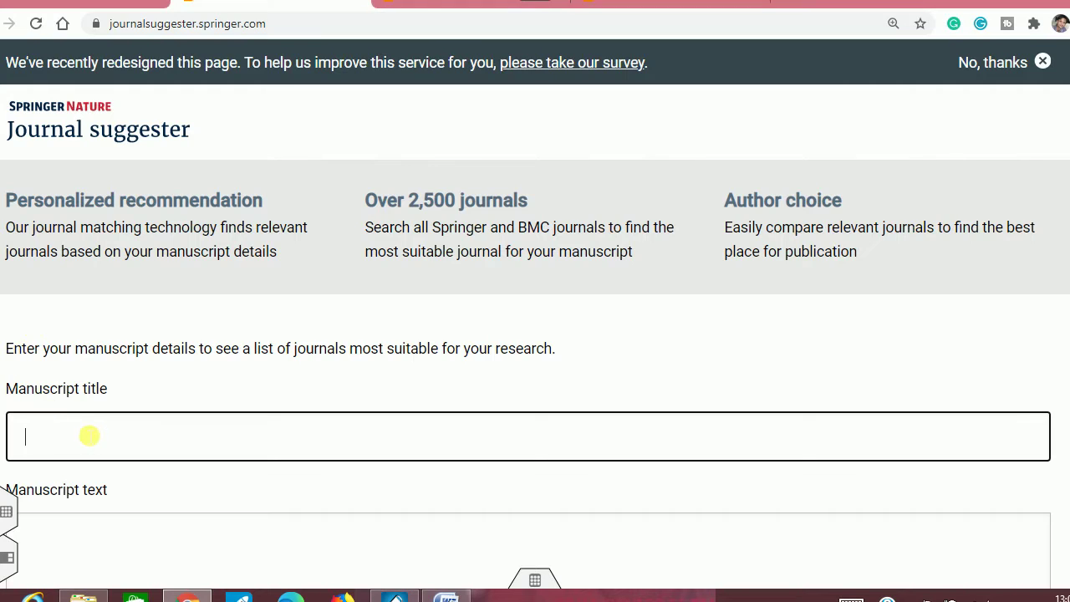
pyautogui.write('hghtthtr')
pyautogui.scroll(-2, 155, 452)
pyautogui.click(208, 429)
pyautogui.write('frfrfeerer')
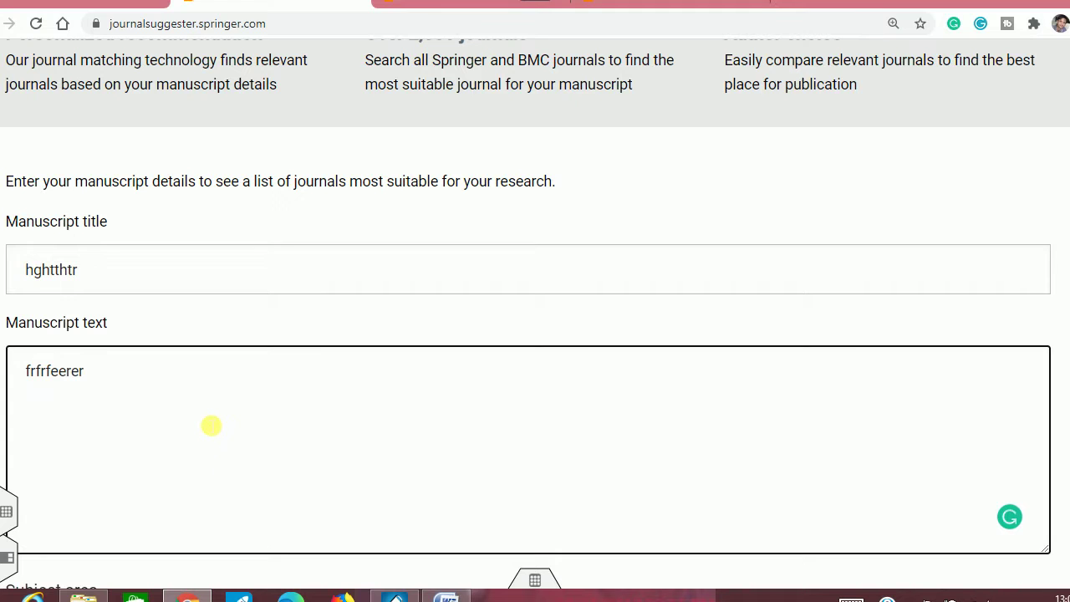
pyautogui.scroll(-5, 211, 425)
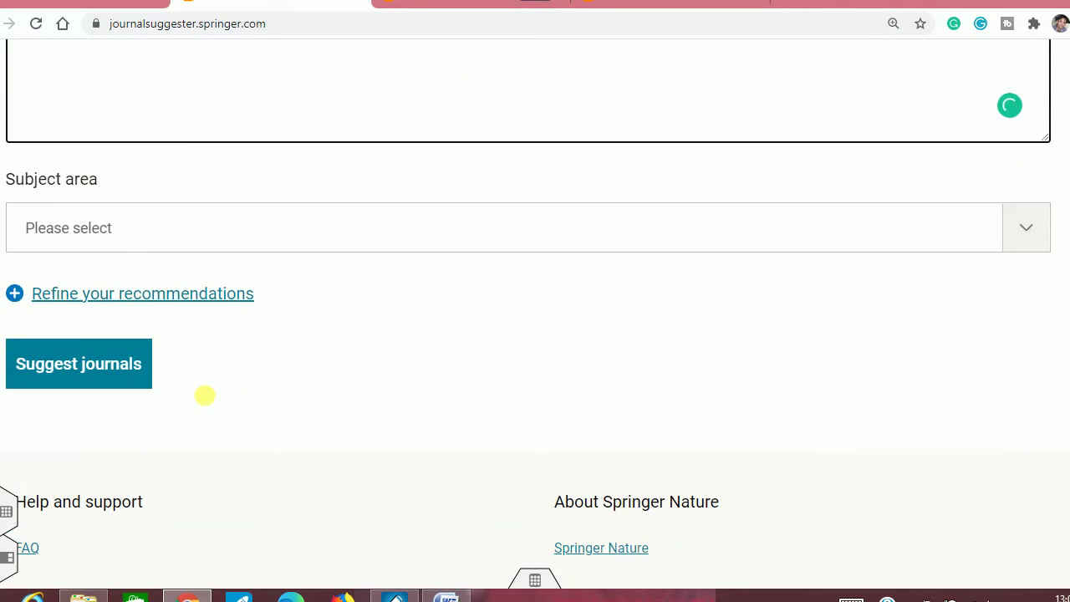
# Step: With the UiO-66 iodine paper's title and abstract entered, set subject area to Chemistry and suggest journals
pyautogui.click(424, 7)
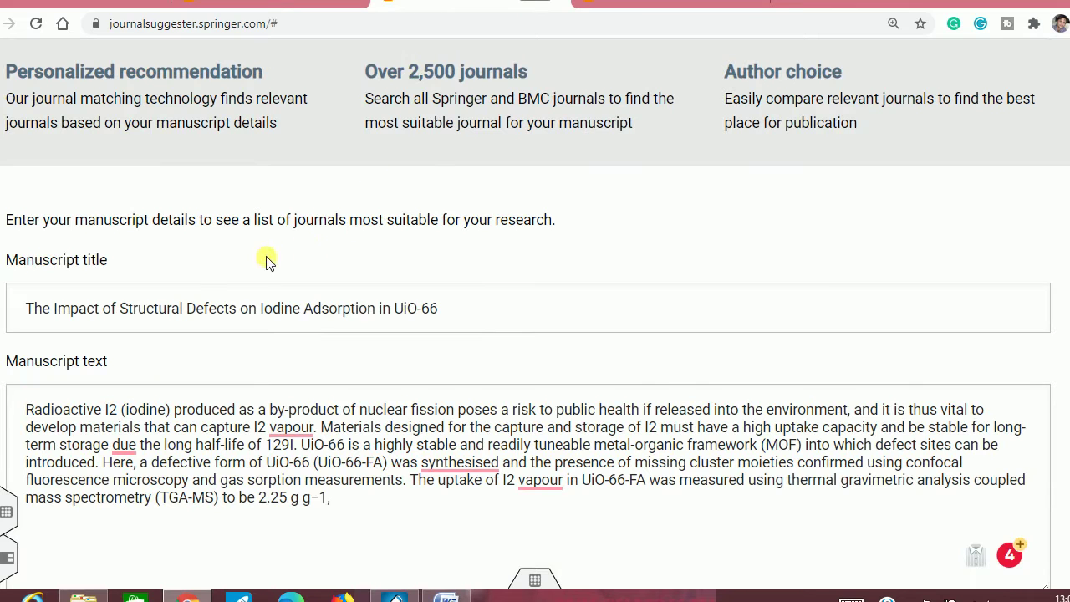
pyautogui.click(186, 319)
pyautogui.scroll(-1, 224, 341)
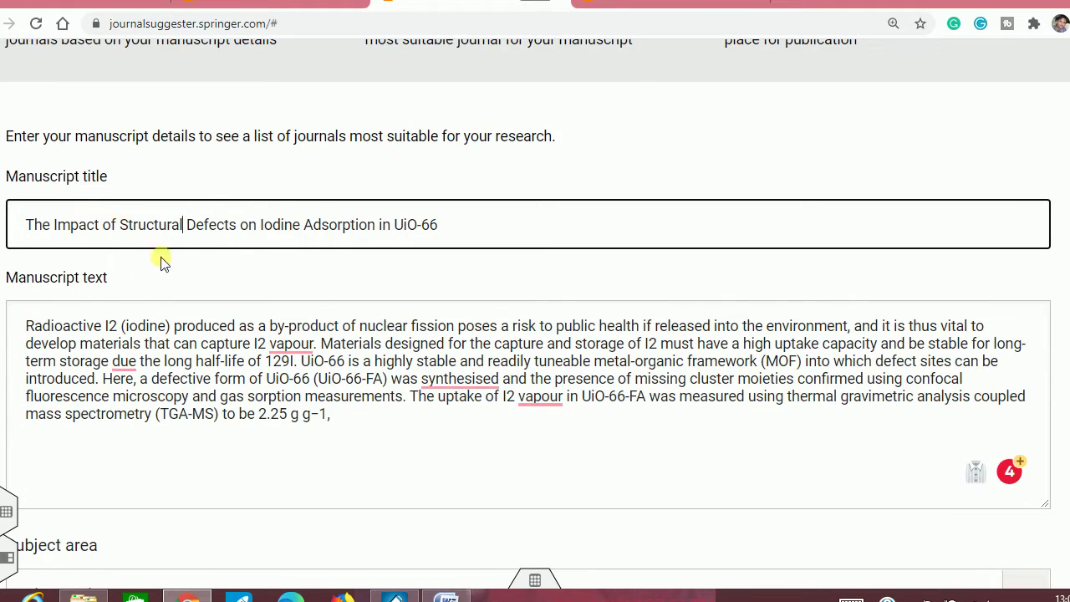
pyautogui.click(169, 369)
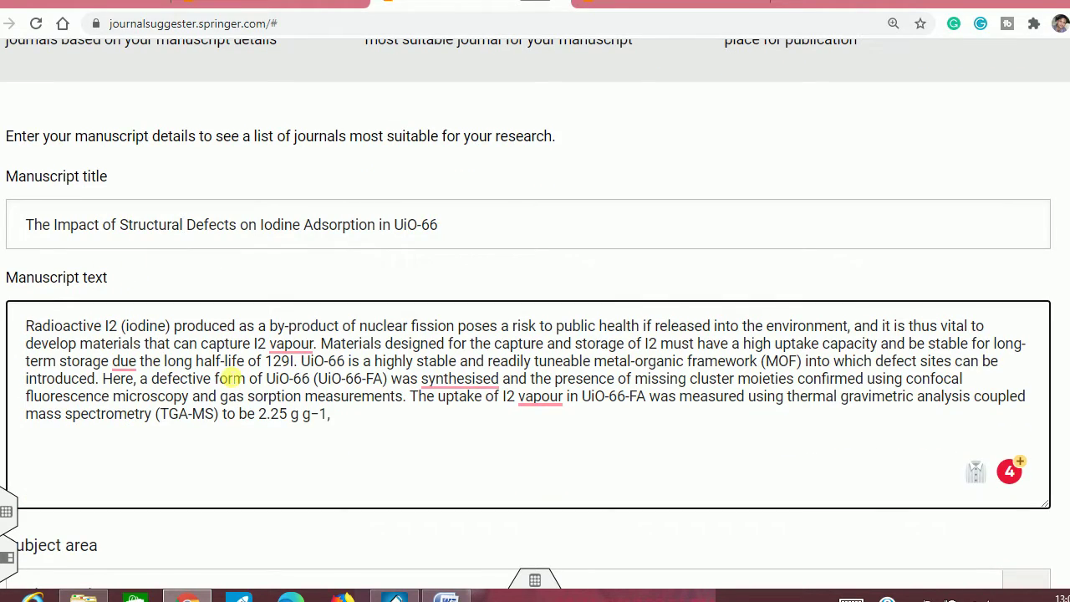
pyautogui.scroll(-2, 230, 376)
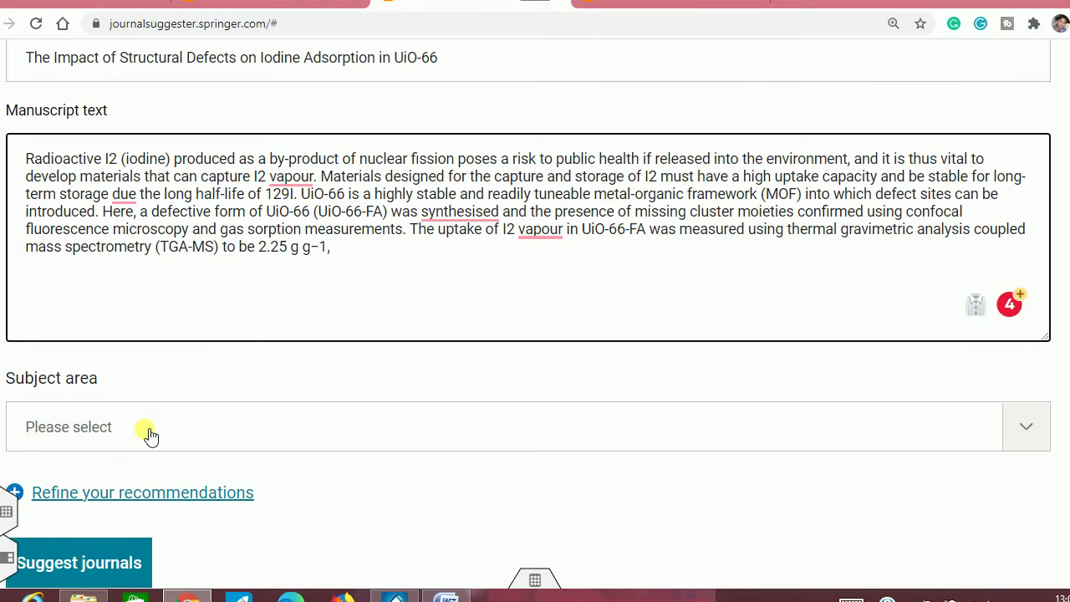
pyautogui.click(149, 433)
pyautogui.scroll(-1, 156, 444)
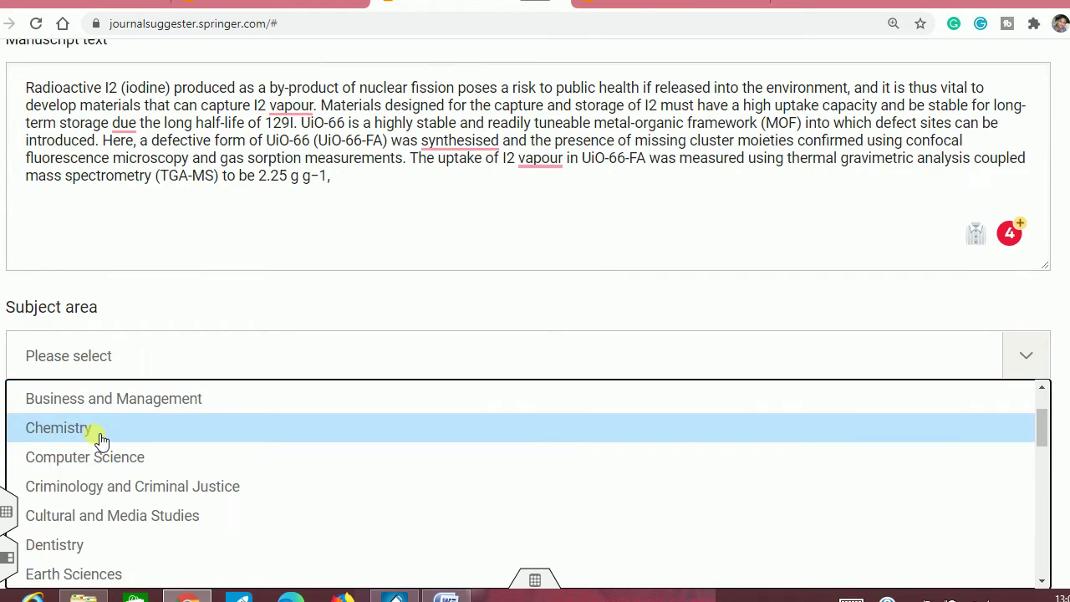
pyautogui.click(101, 440)
pyautogui.click(130, 483)
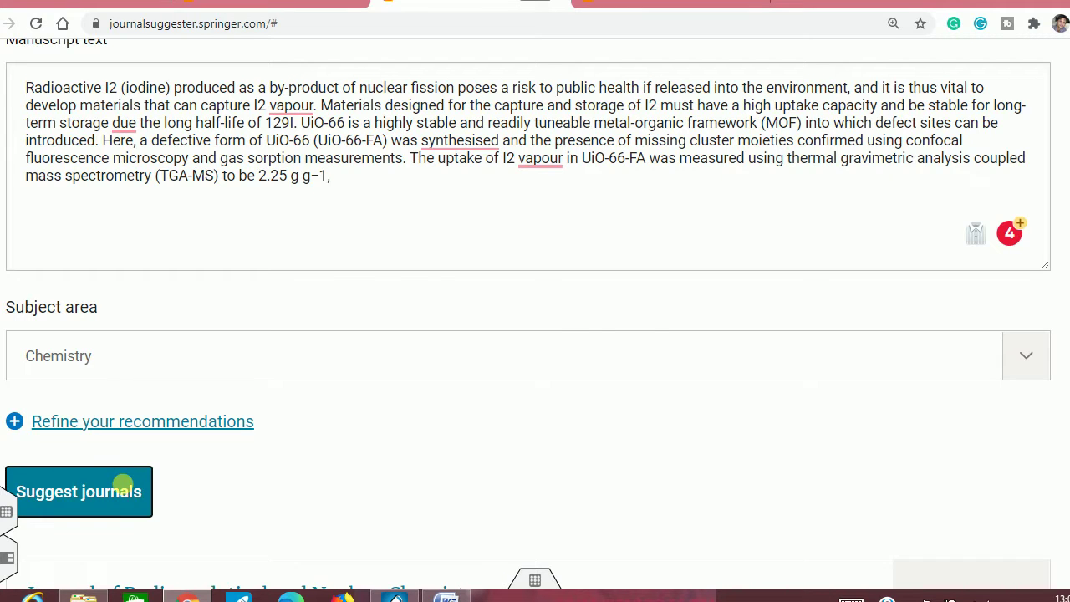
pyautogui.scroll(2, 330, 275)
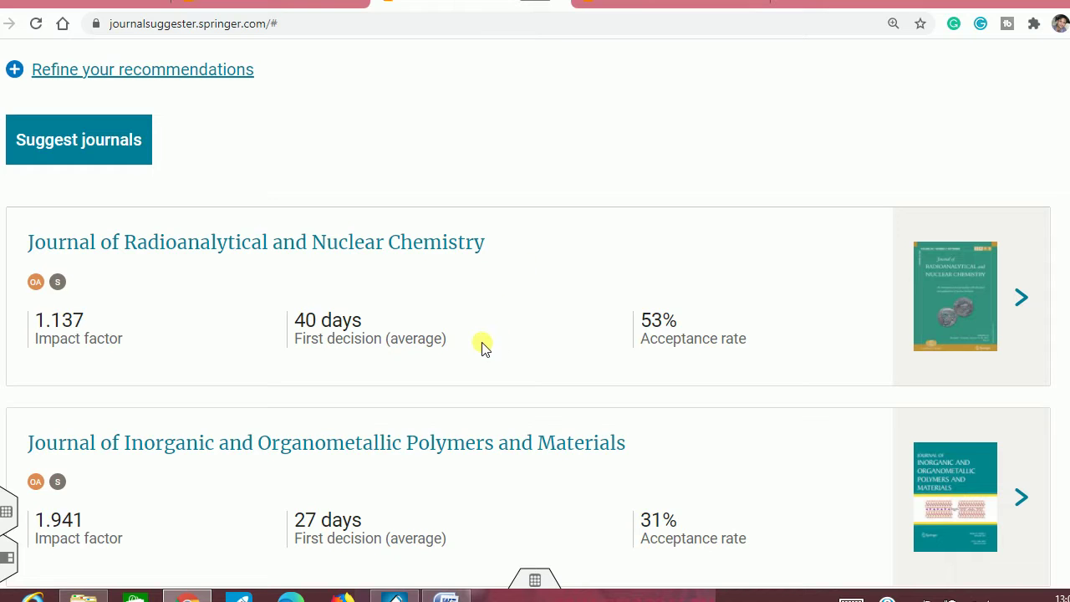
pyautogui.scroll(-2, 485, 346)
pyautogui.scroll(-7, 485, 346)
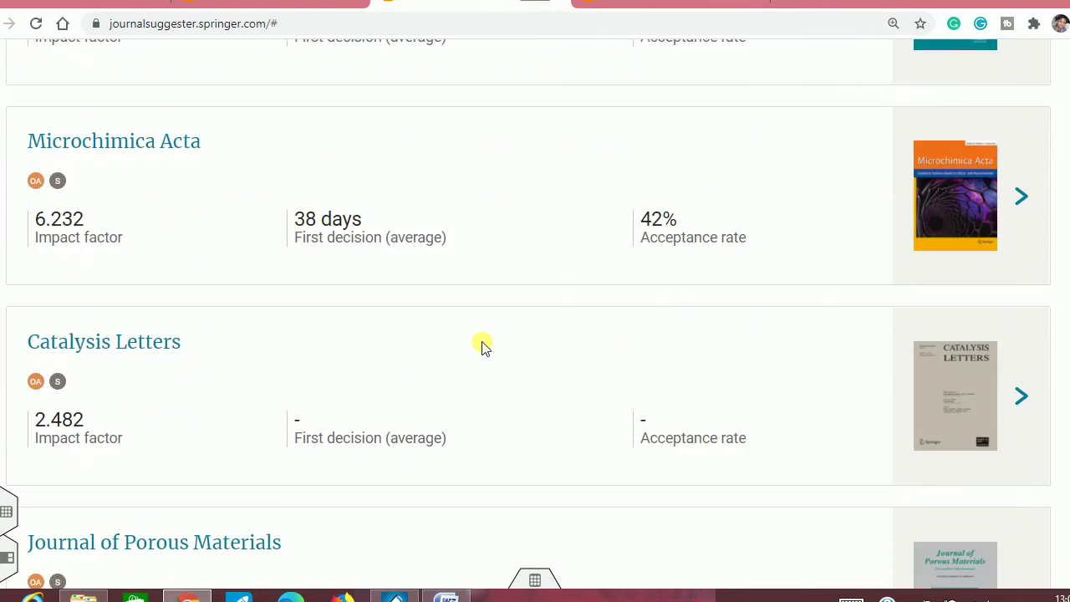
pyautogui.scroll(-8, 489, 347)
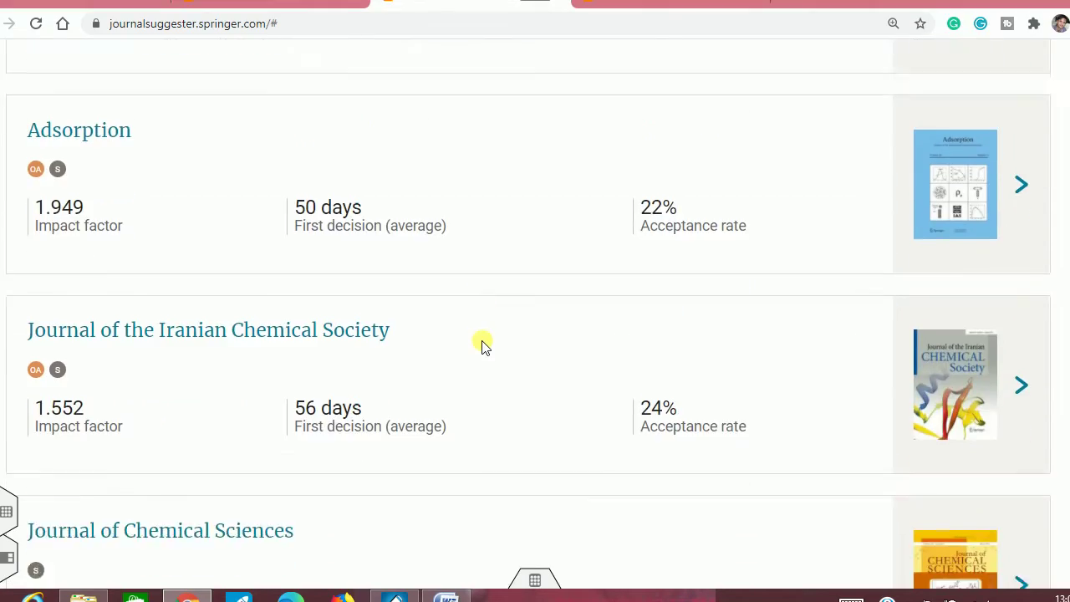
pyautogui.scroll(-5, 485, 346)
pyautogui.scroll(6, 488, 342)
pyautogui.scroll(10, 487, 341)
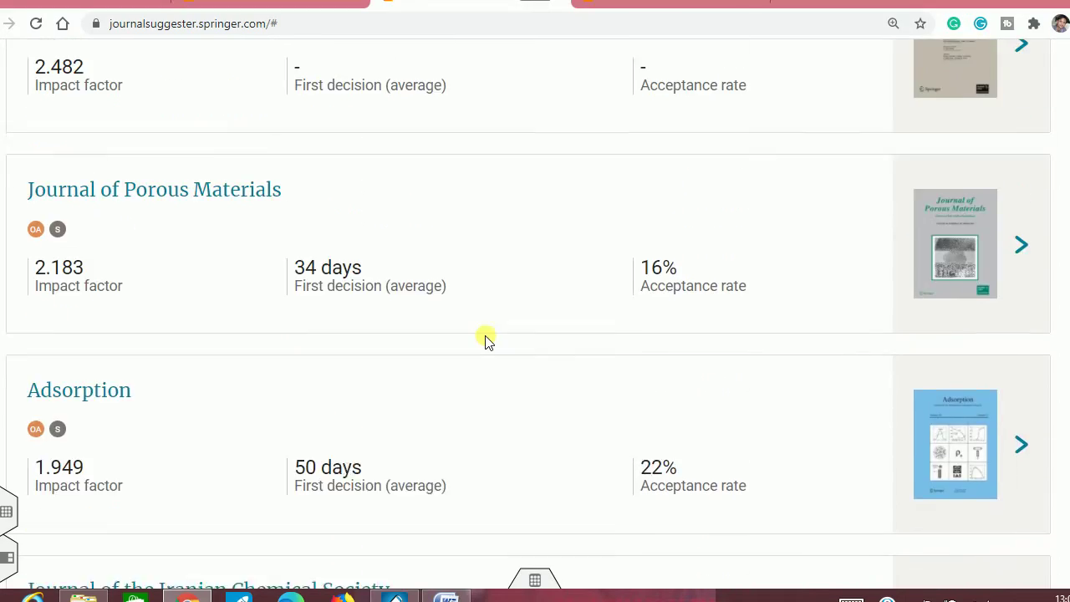
pyautogui.scroll(7, 491, 341)
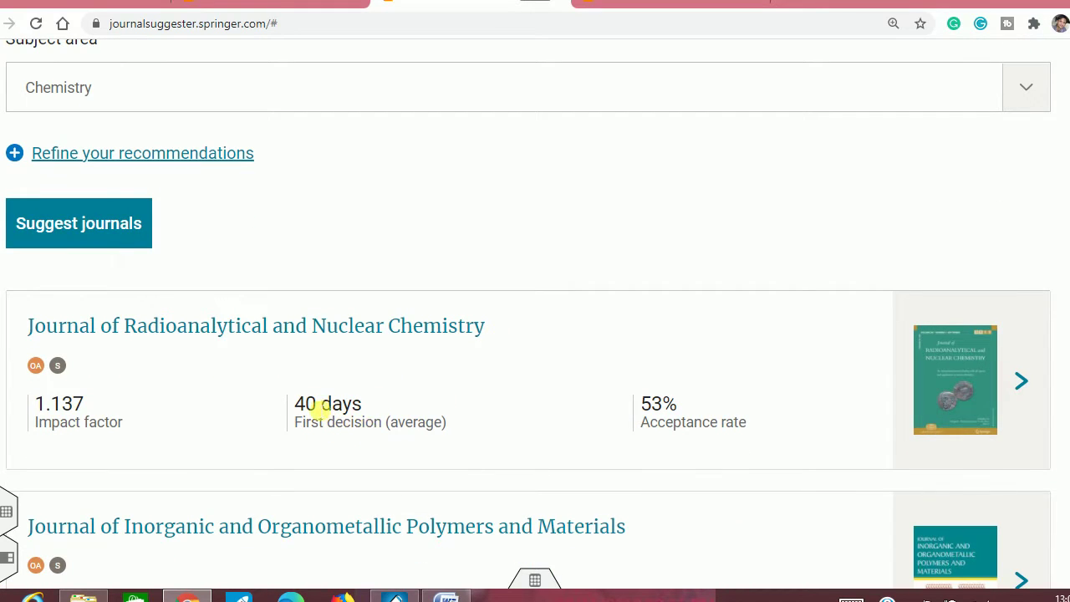
pyautogui.moveTo(295, 405); pyautogui.dragTo(487, 422)
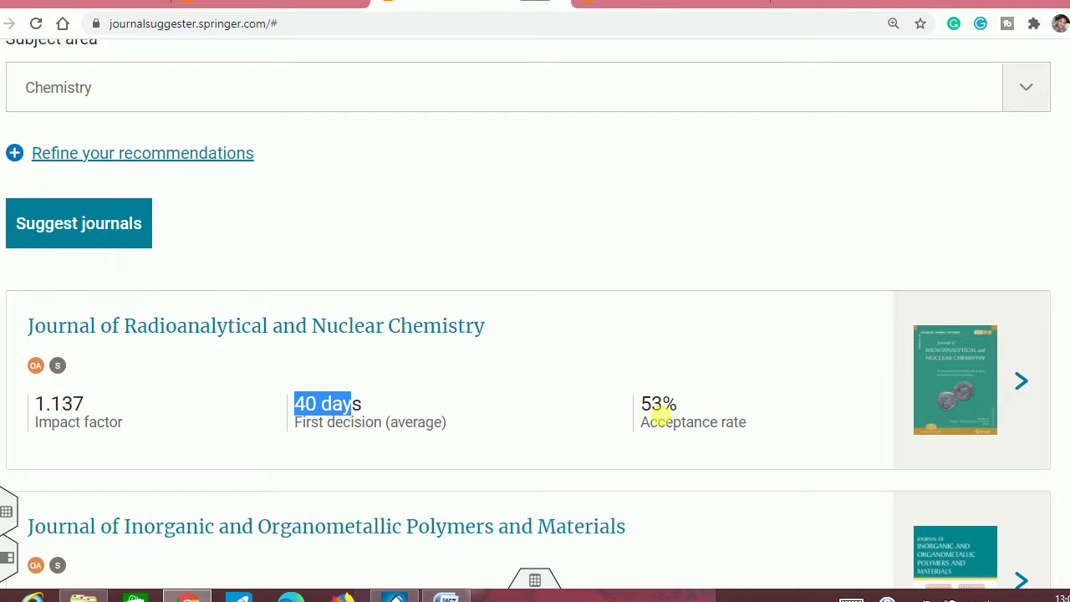
pyautogui.click(659, 413)
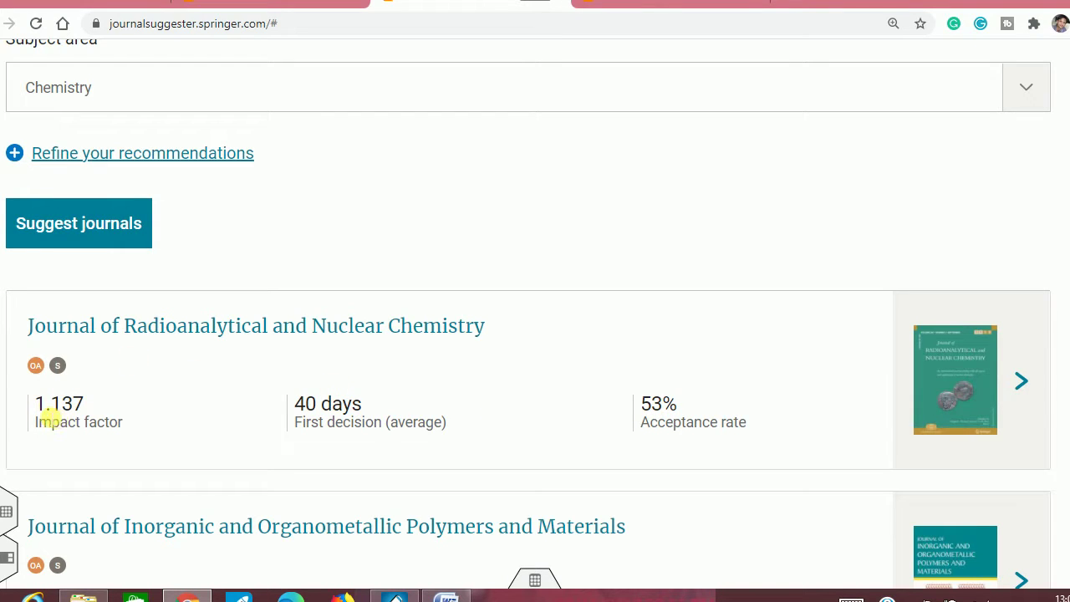
pyautogui.scroll(-2, 251, 354)
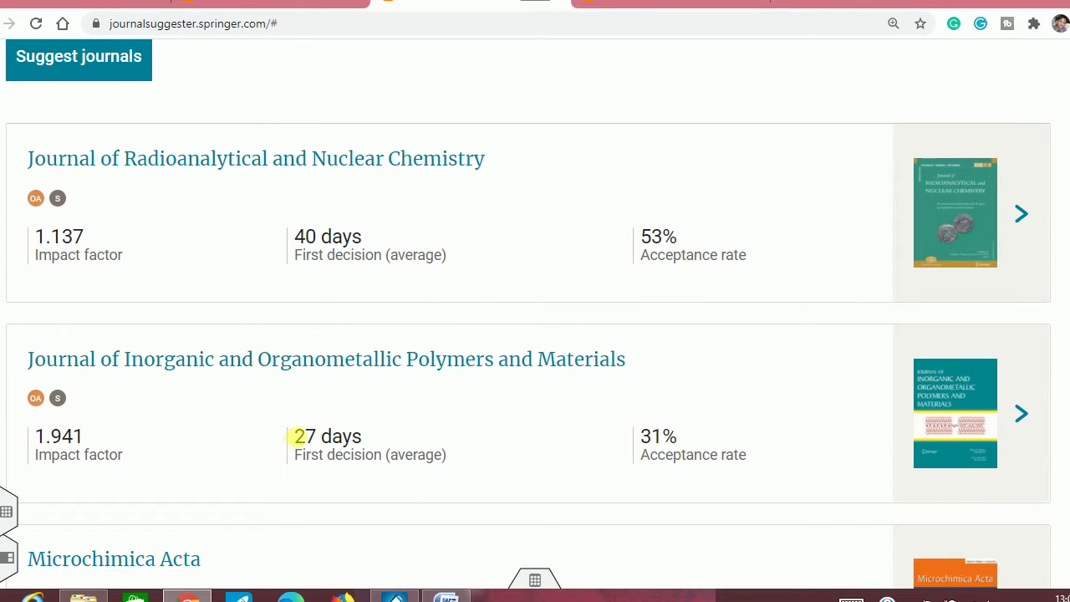
pyautogui.moveTo(319, 443); pyautogui.dragTo(373, 452)
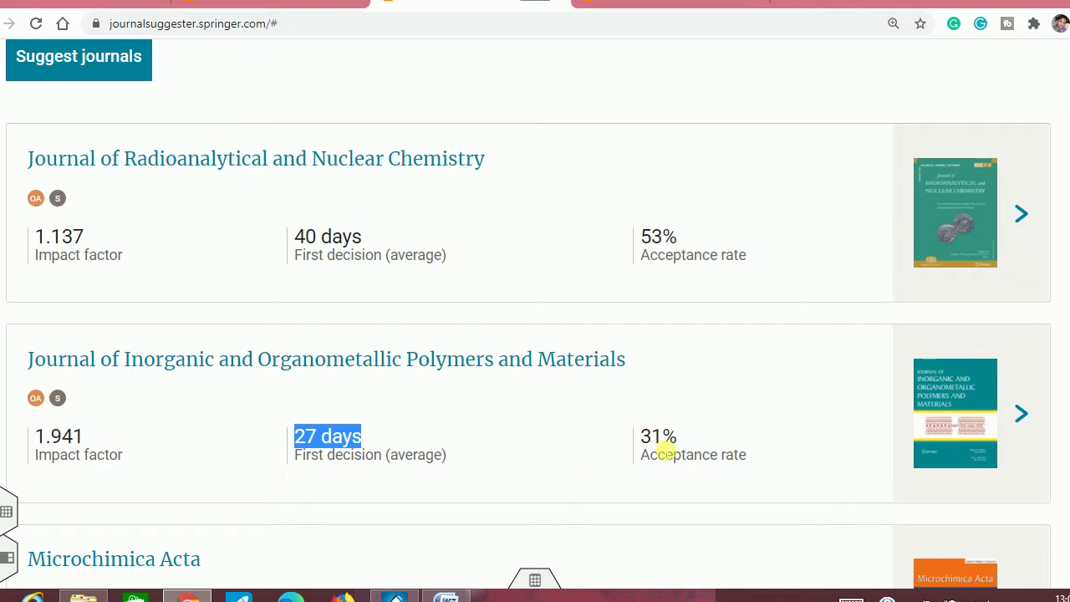
pyautogui.moveTo(639, 436); pyautogui.dragTo(671, 447)
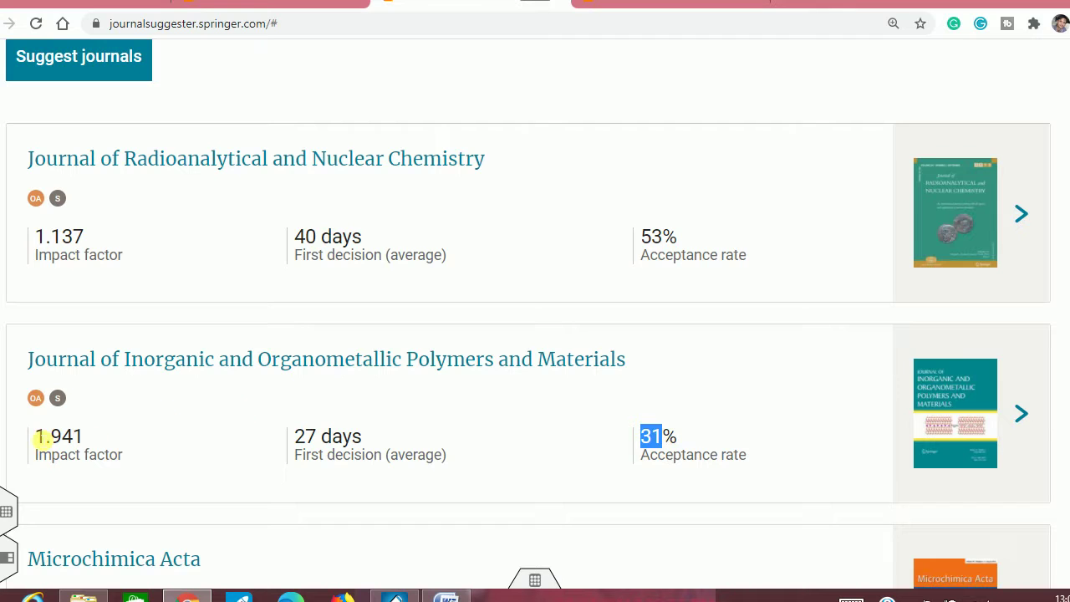
pyautogui.moveTo(34, 435); pyautogui.dragTo(84, 443)
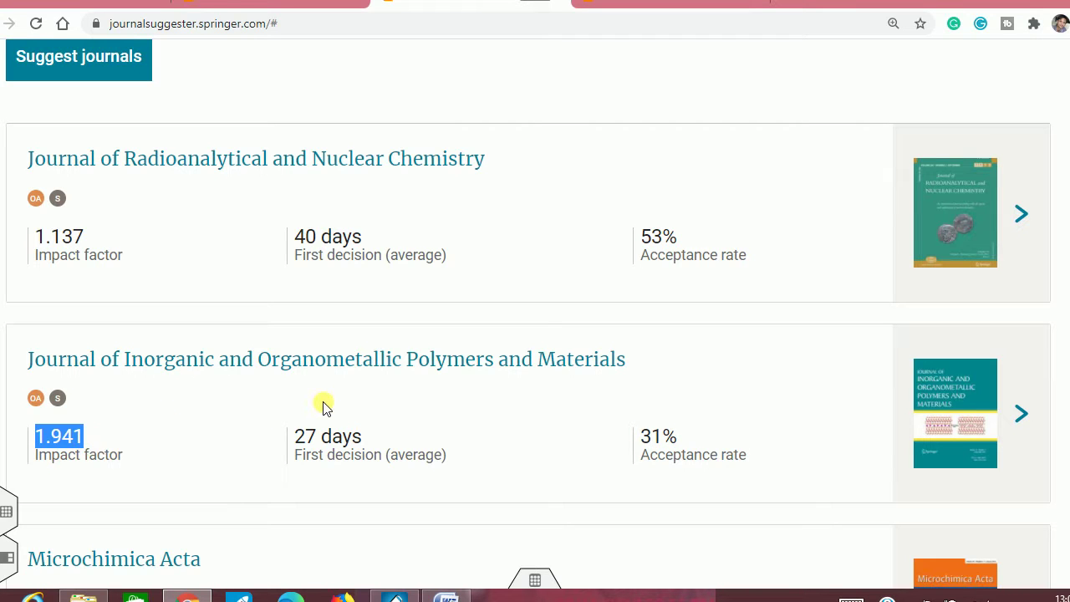
pyautogui.scroll(-3, 323, 406)
pyautogui.scroll(-1, 323, 407)
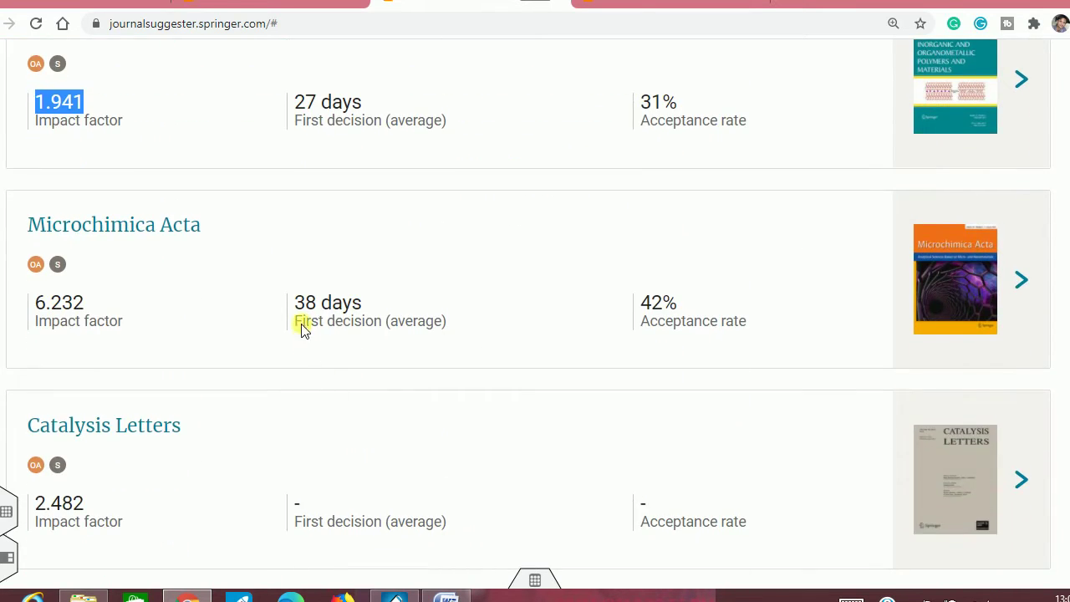
pyautogui.moveTo(680, 303); pyautogui.dragTo(639, 304)
pyautogui.moveTo(306, 307); pyautogui.dragTo(343, 317)
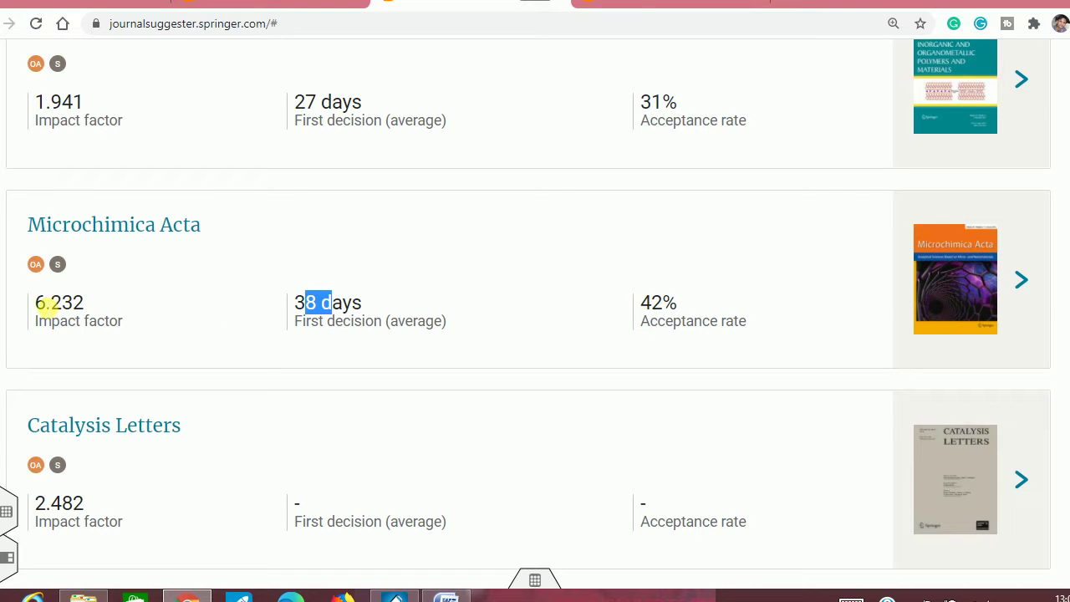
pyautogui.moveTo(33, 308); pyautogui.dragTo(77, 324)
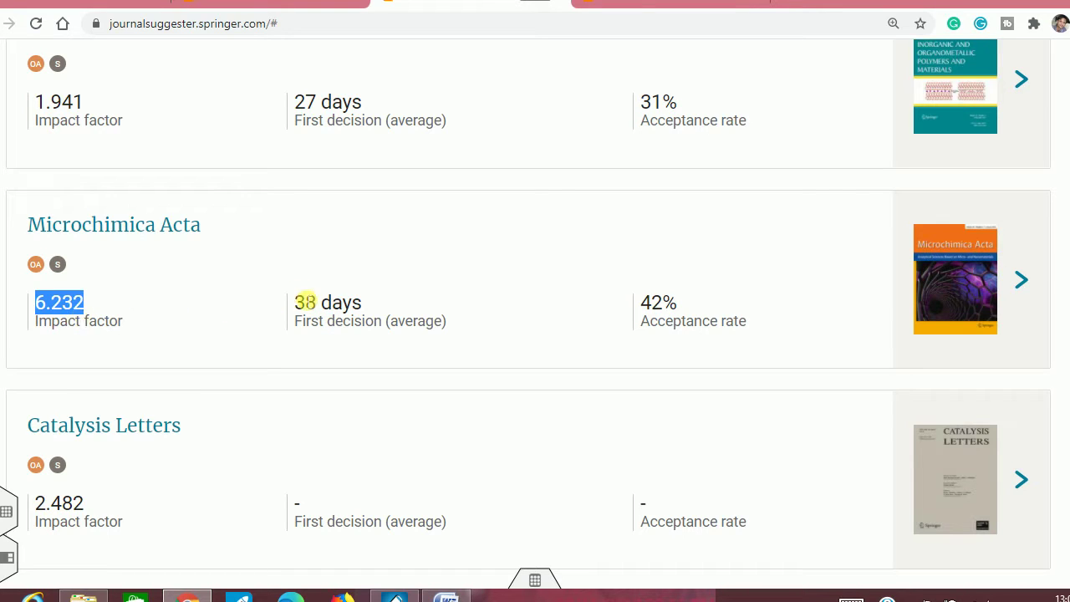
pyautogui.scroll(-2, 304, 302)
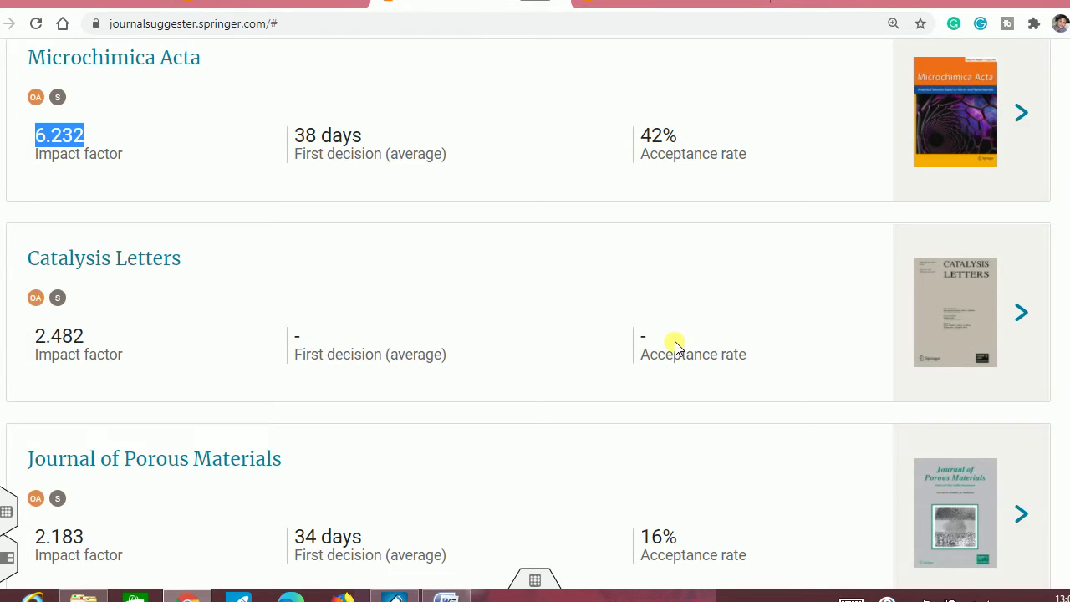
pyautogui.scroll(-5, 614, 327)
pyautogui.scroll(-4, 515, 320)
pyautogui.scroll(-2, 523, 320)
pyautogui.moveTo(677, 226); pyautogui.dragTo(656, 230)
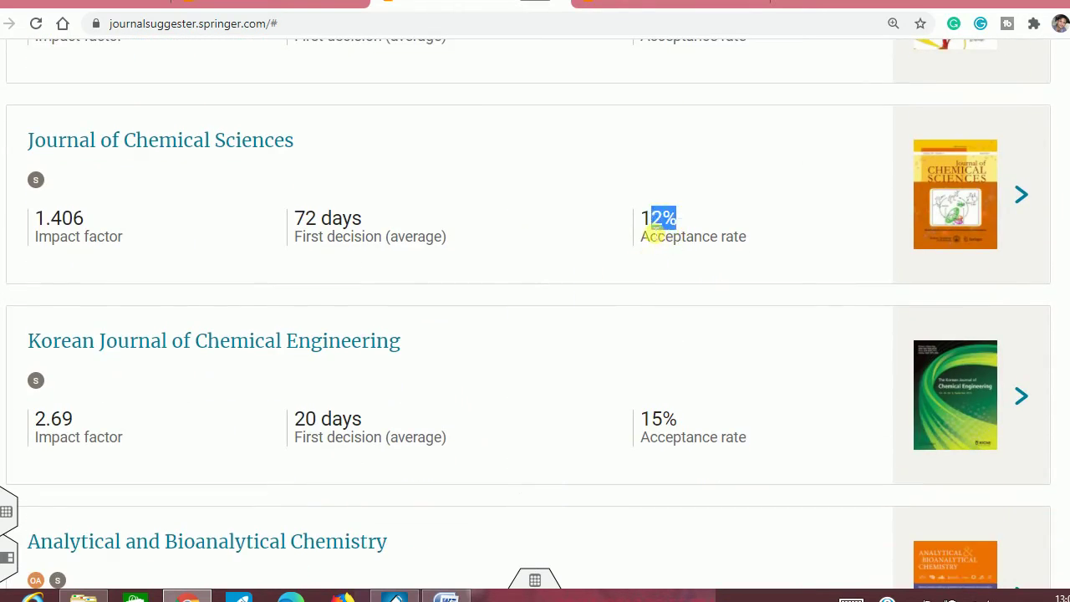
pyautogui.scroll(-5, 468, 287)
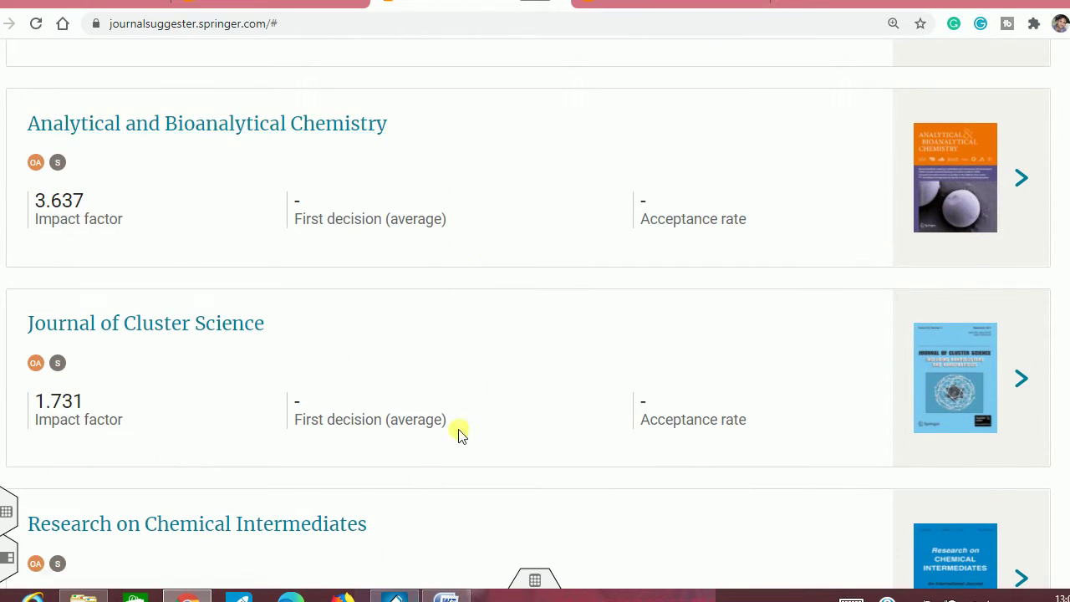
pyautogui.scroll(-10, 451, 382)
# Step: Expand Refine your recommendations and enter 3 as the minimum impact factor
pyautogui.scroll(15, 435, 389)
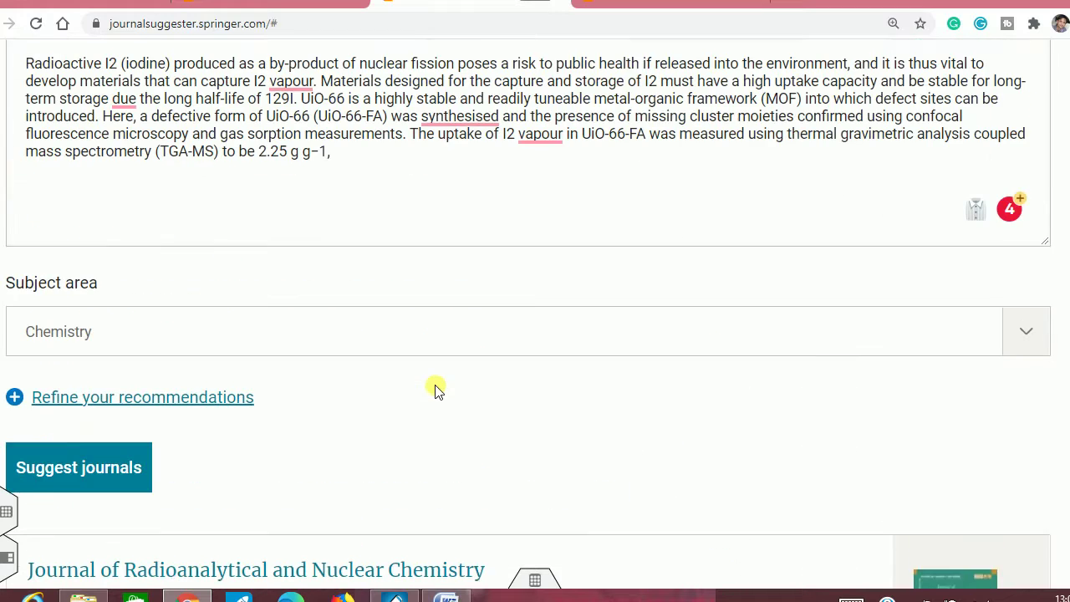
pyautogui.scroll(-1, 209, 393)
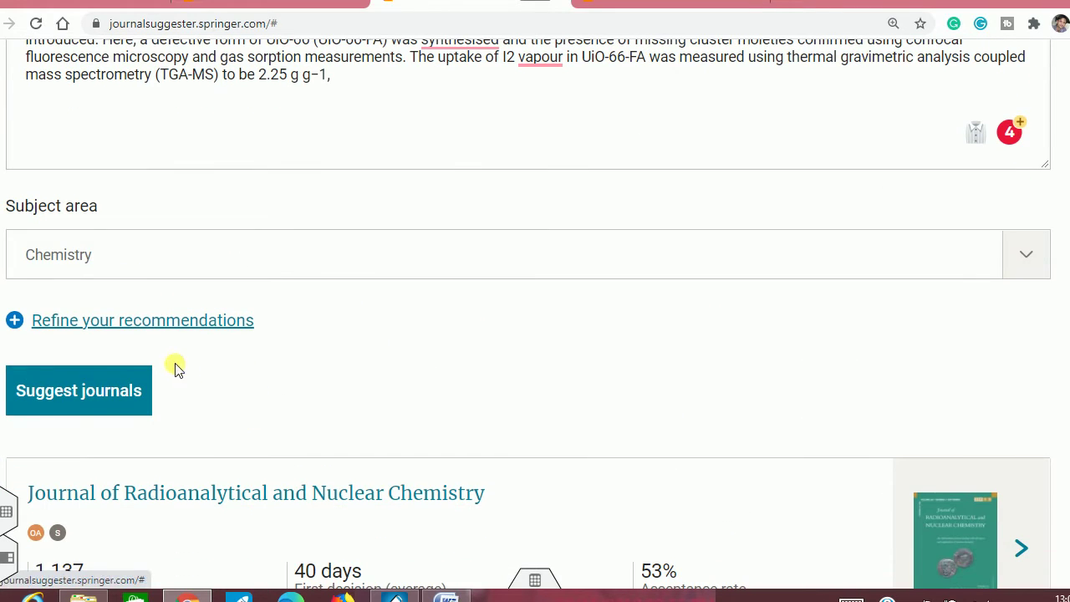
pyautogui.click(144, 326)
pyautogui.scroll(-2, 306, 282)
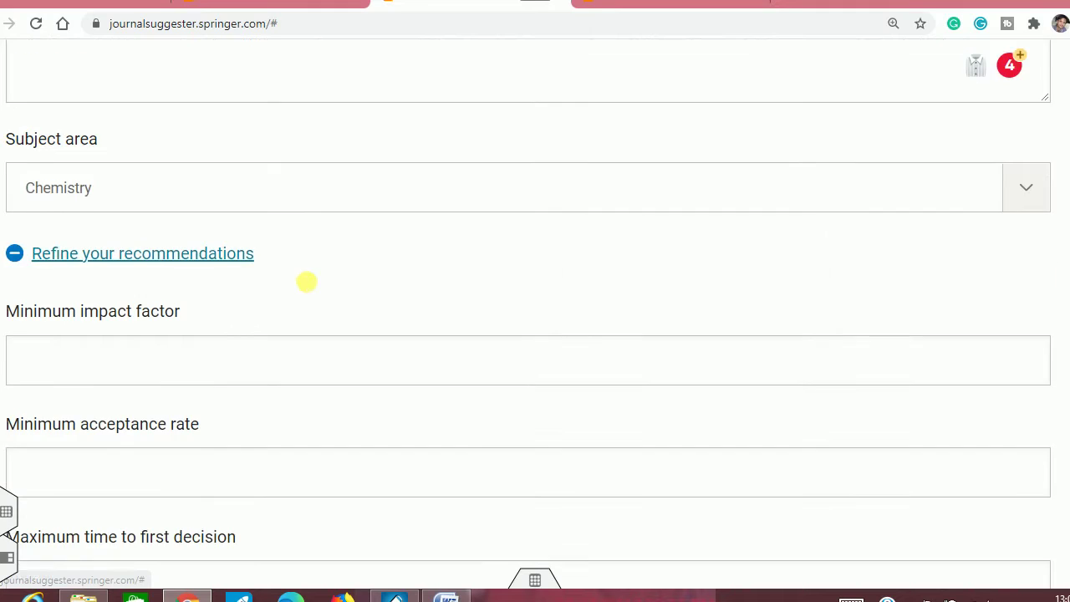
pyautogui.click(121, 271)
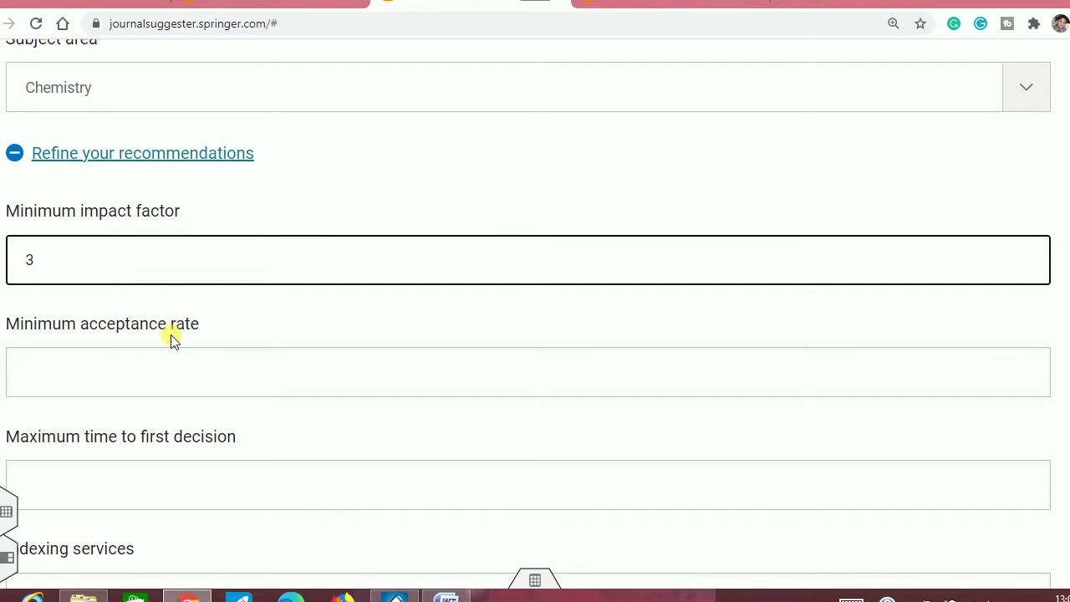
pyautogui.scroll(-1, 199, 342)
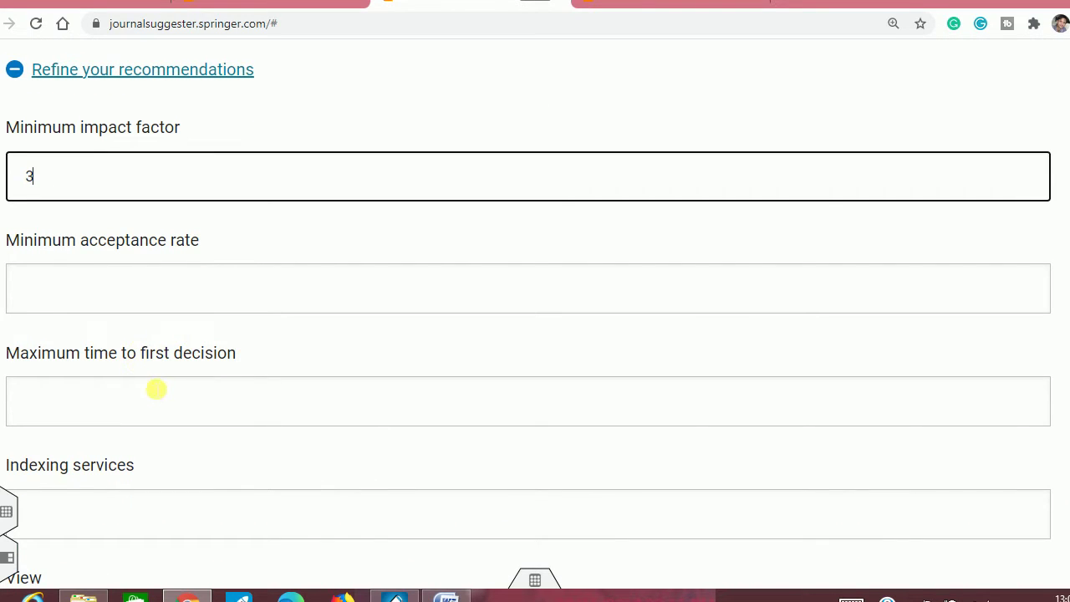
pyautogui.scroll(-1, 154, 384)
# Step: Add Science Citation Index Expanded (SciSearch) and SCOPUS as indexing service filters
pyautogui.click(159, 428)
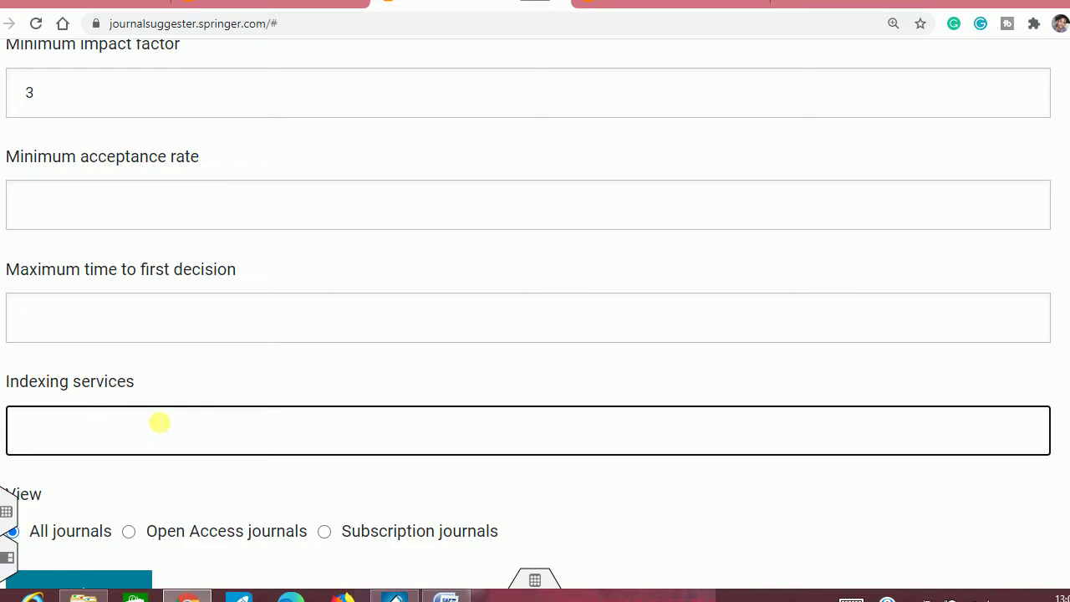
pyautogui.scroll(-1, 156, 420)
pyautogui.write('sci')
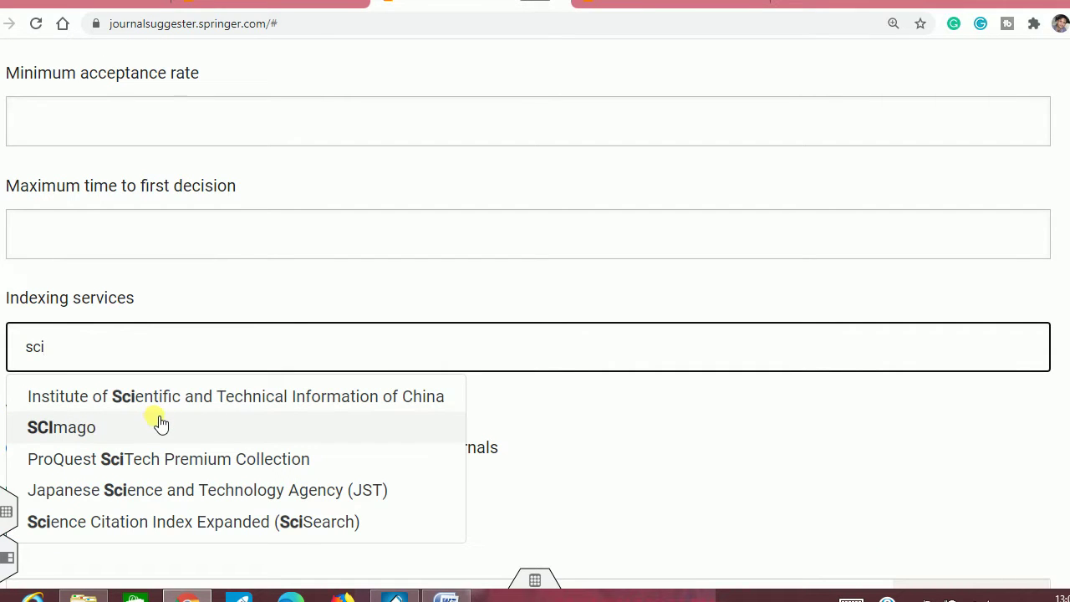
pyautogui.click(216, 523)
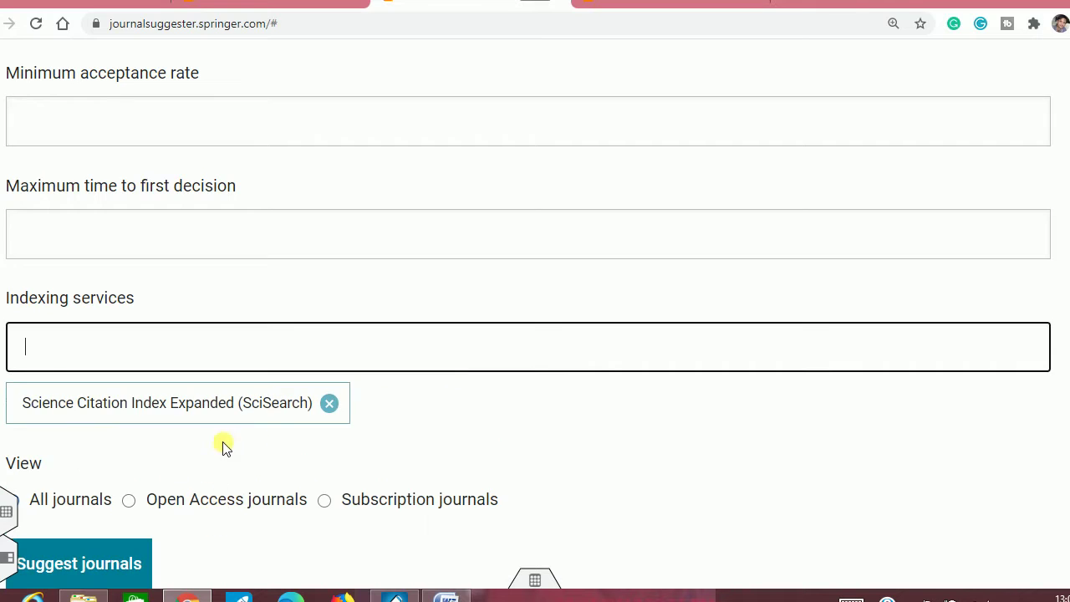
pyautogui.write('scopus')
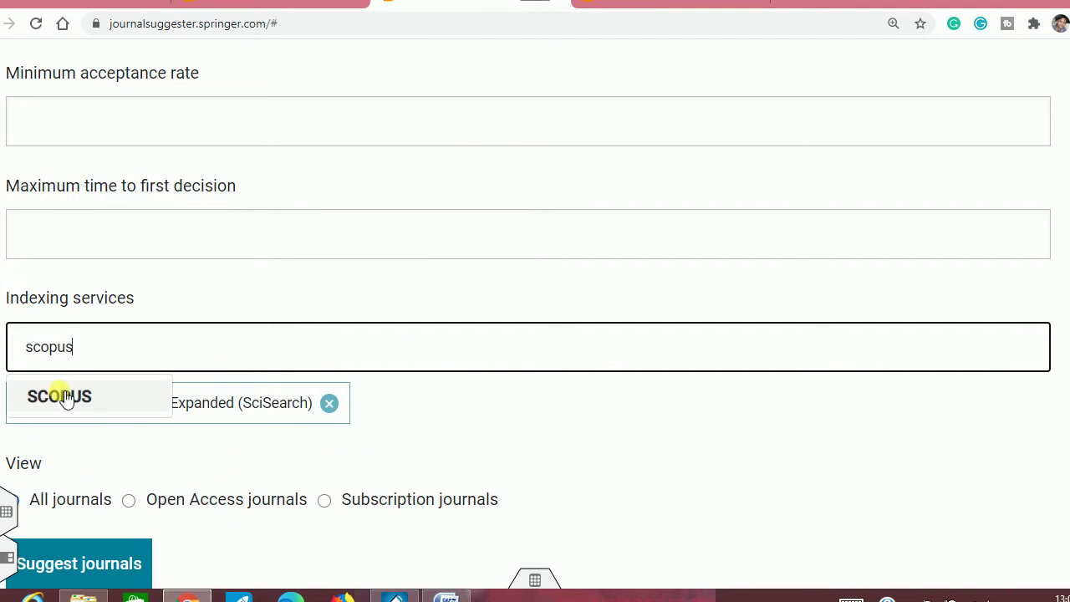
pyautogui.click(60, 396)
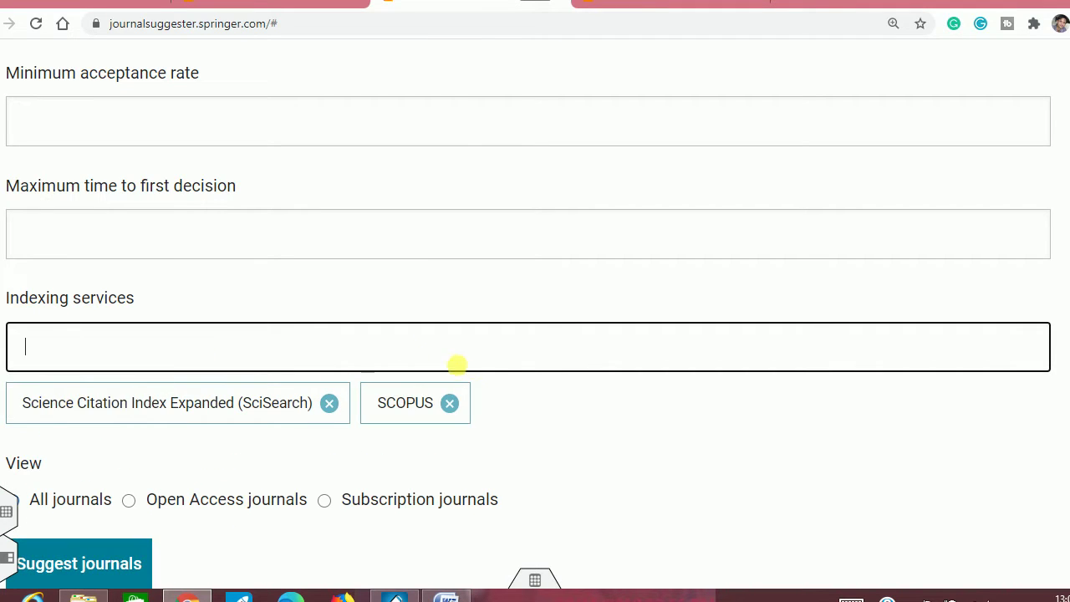
pyautogui.scroll(-1, 385, 334)
pyautogui.write('emer')
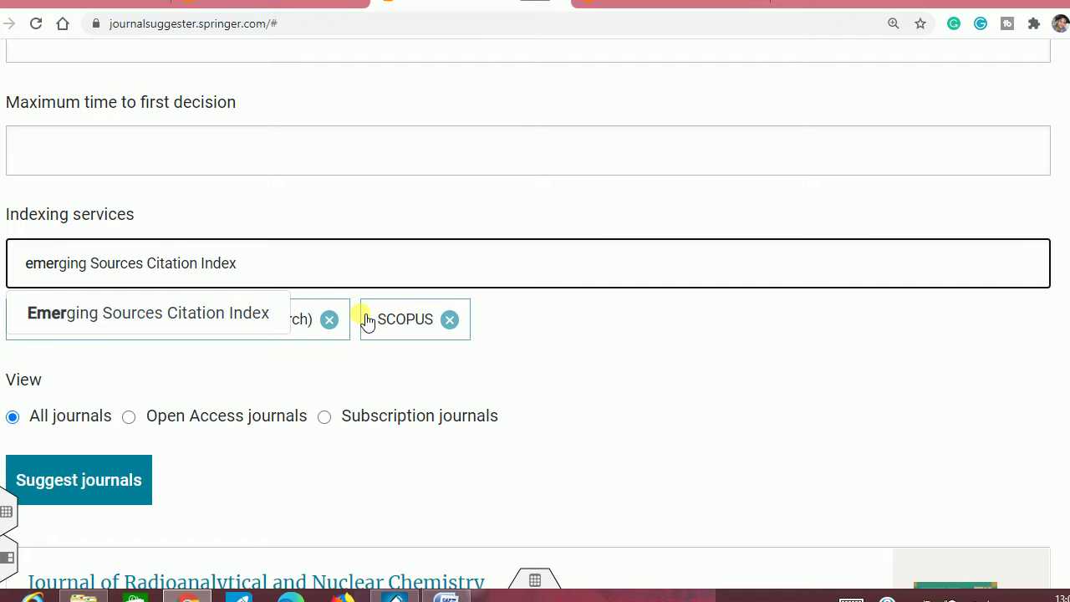
pyautogui.press('BackSpace')
pyautogui.press('BackSpace')
pyautogui.press('BackSpace')
pyautogui.press('BackSpace')
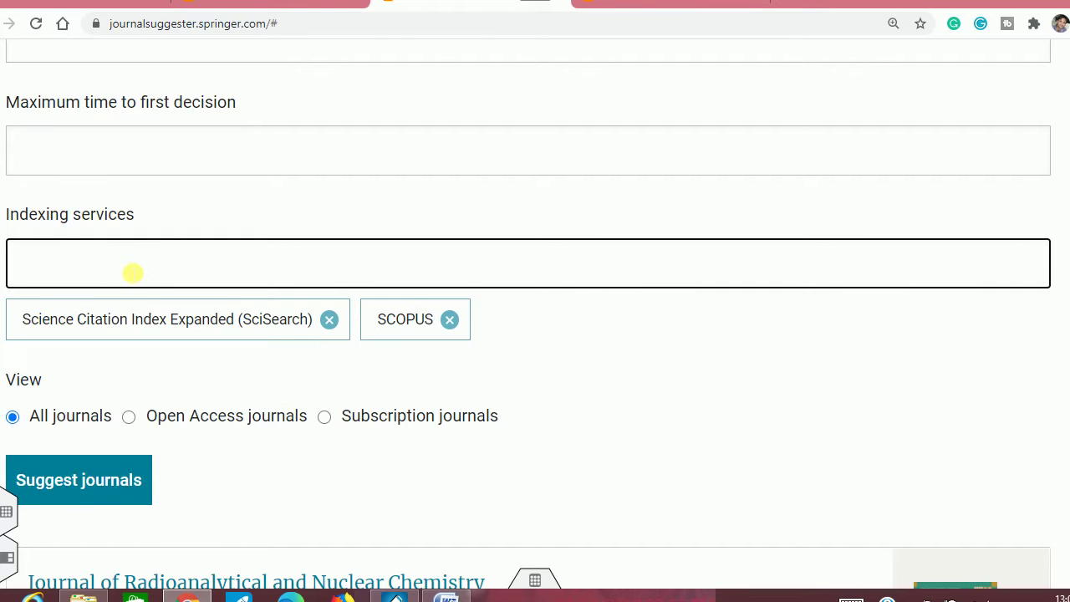
pyautogui.scroll(3, 133, 274)
pyautogui.doubleClick(34, 181)
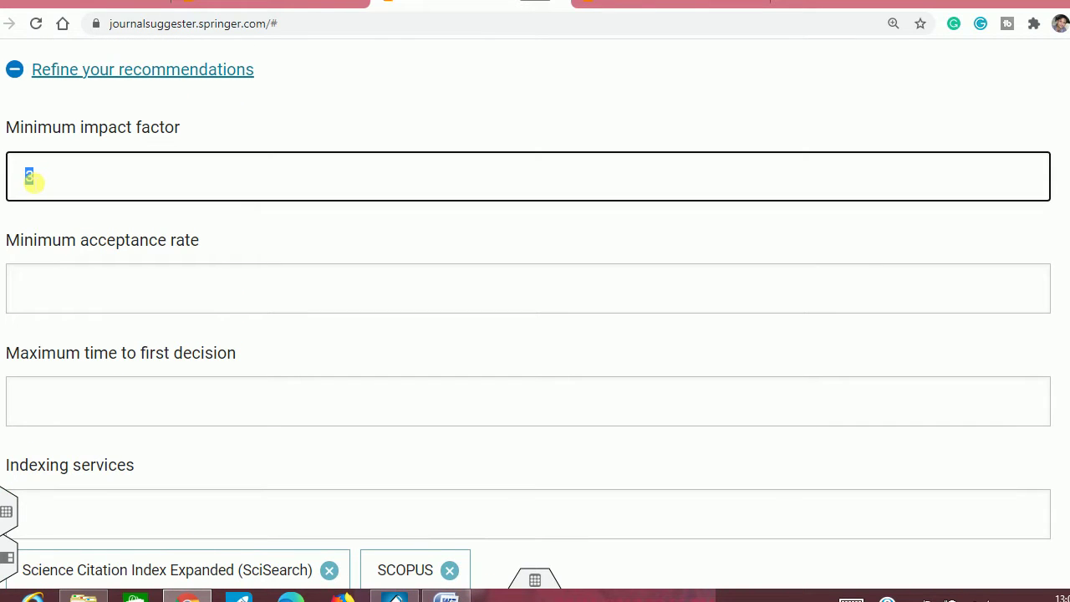
pyautogui.scroll(-3, 63, 185)
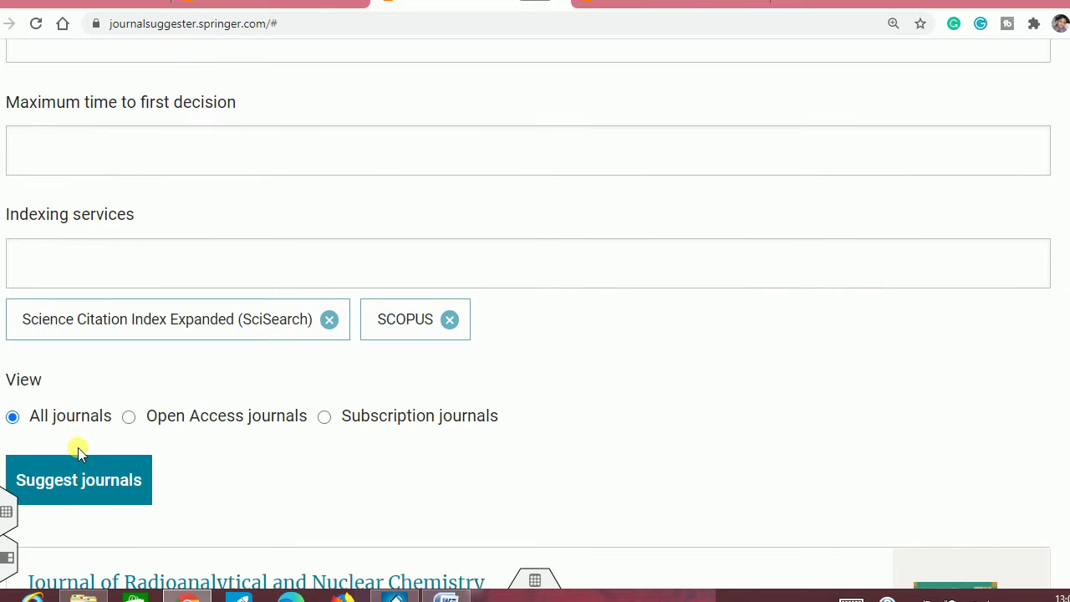
pyautogui.click(67, 493)
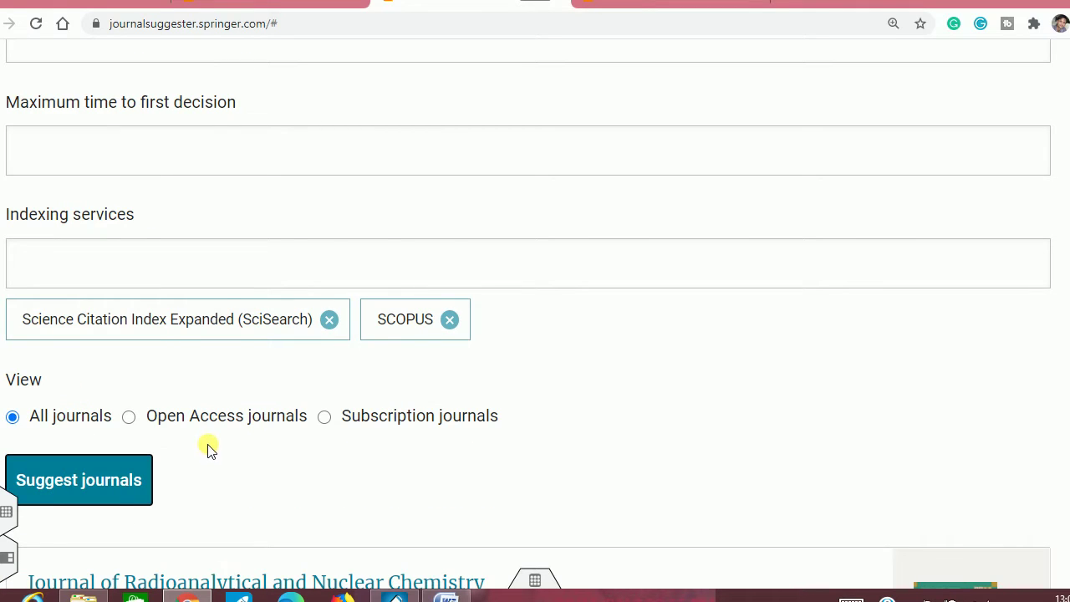
pyautogui.scroll(-8, 209, 449)
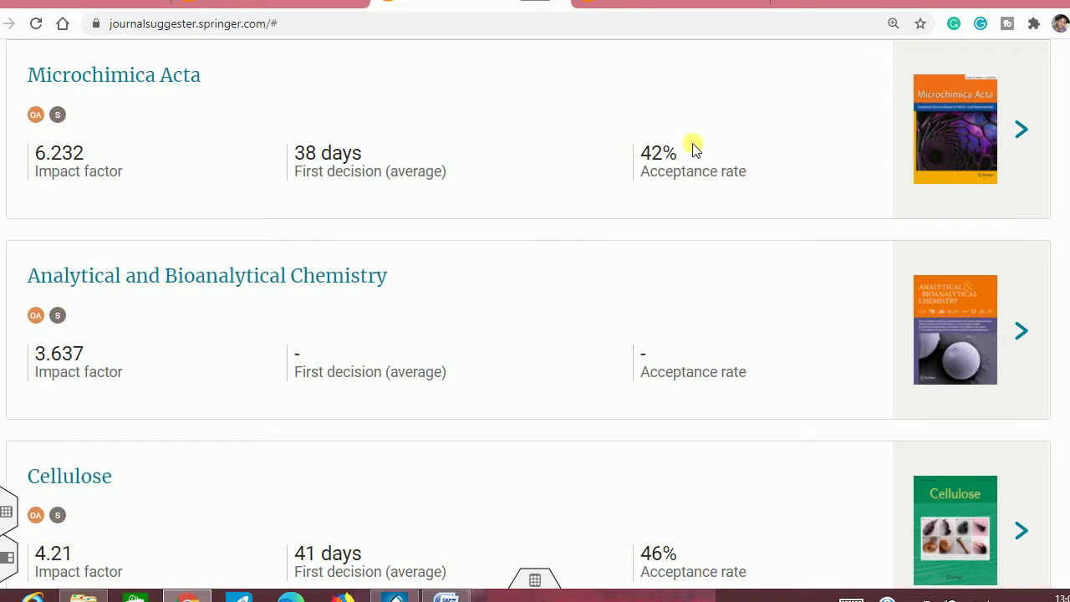
pyautogui.moveTo(678, 153); pyautogui.dragTo(661, 156)
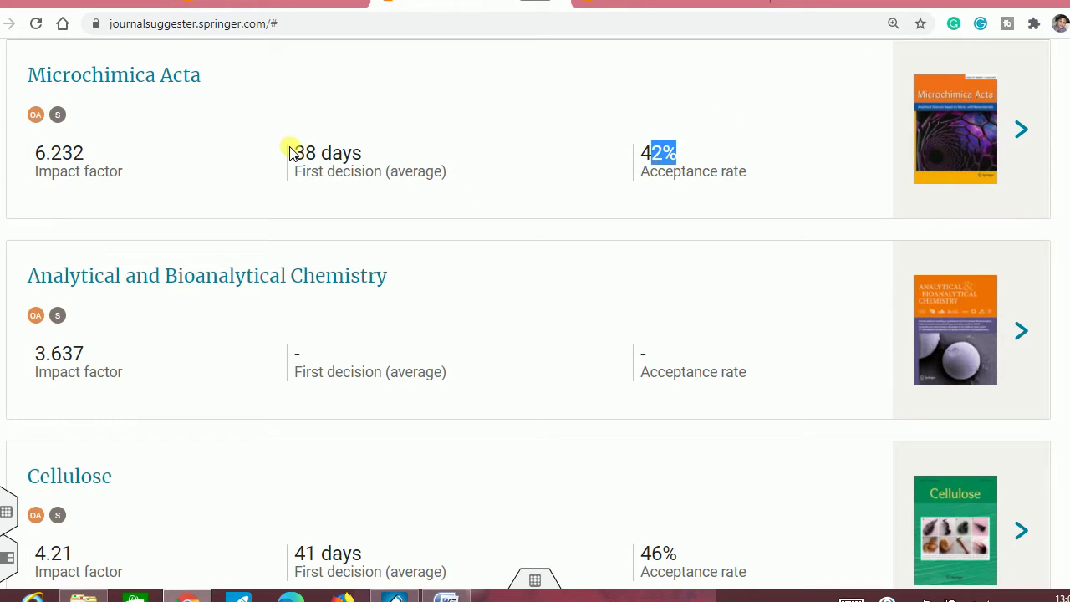
pyautogui.moveTo(295, 154); pyautogui.dragTo(326, 154)
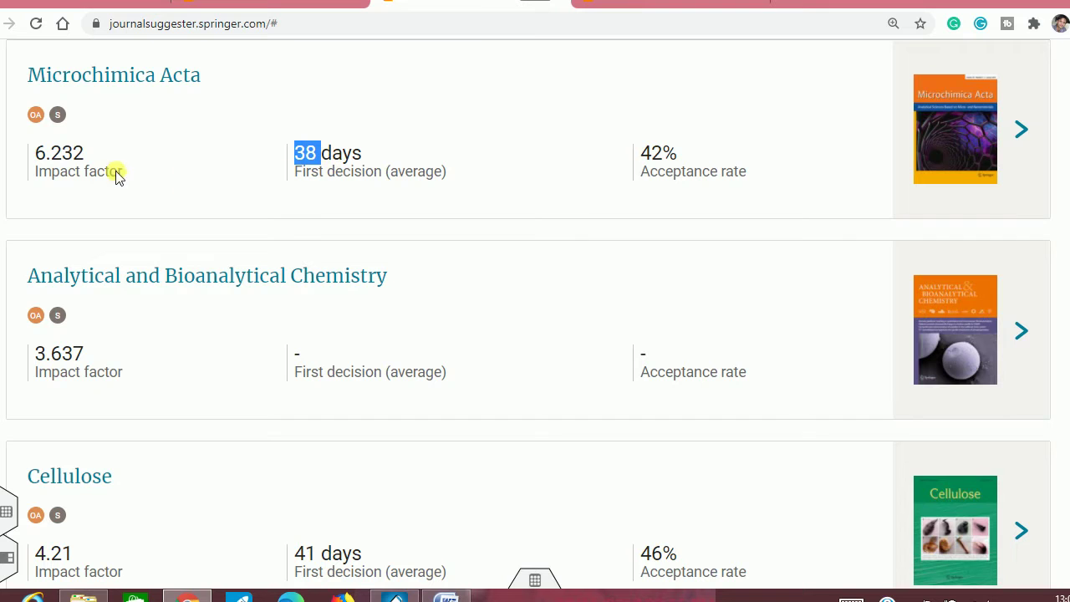
pyautogui.scroll(-5, 84, 209)
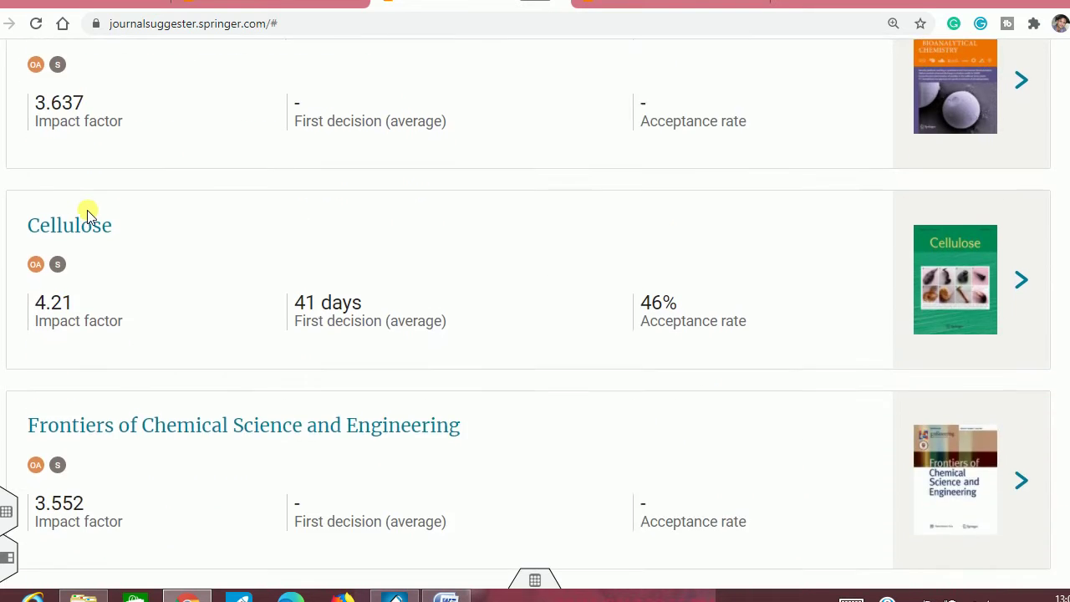
pyautogui.scroll(-3, 90, 216)
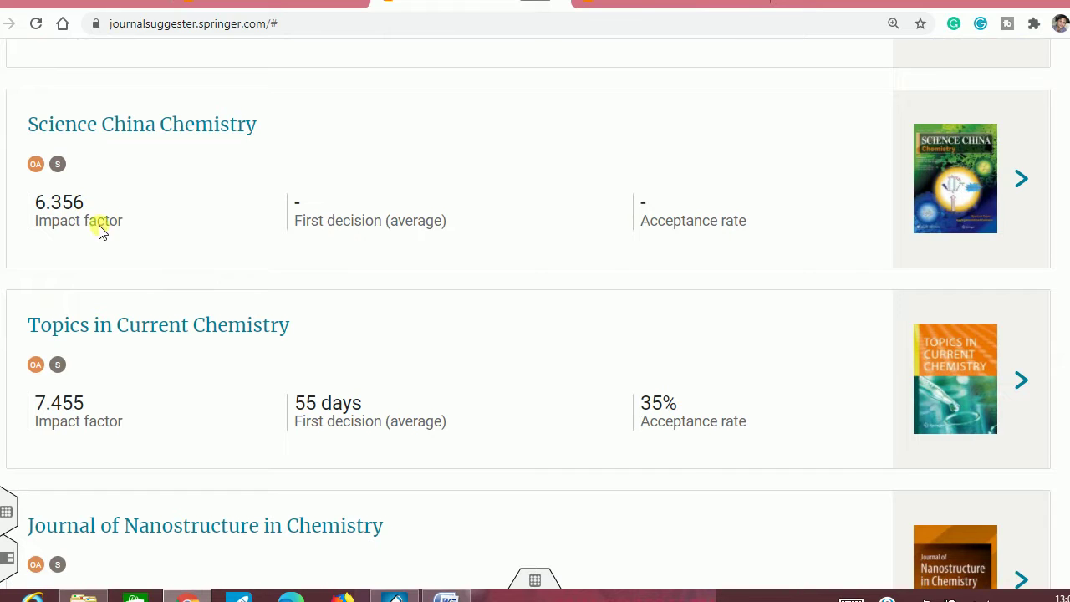
pyautogui.scroll(-2, 100, 231)
pyautogui.scroll(-2, 105, 234)
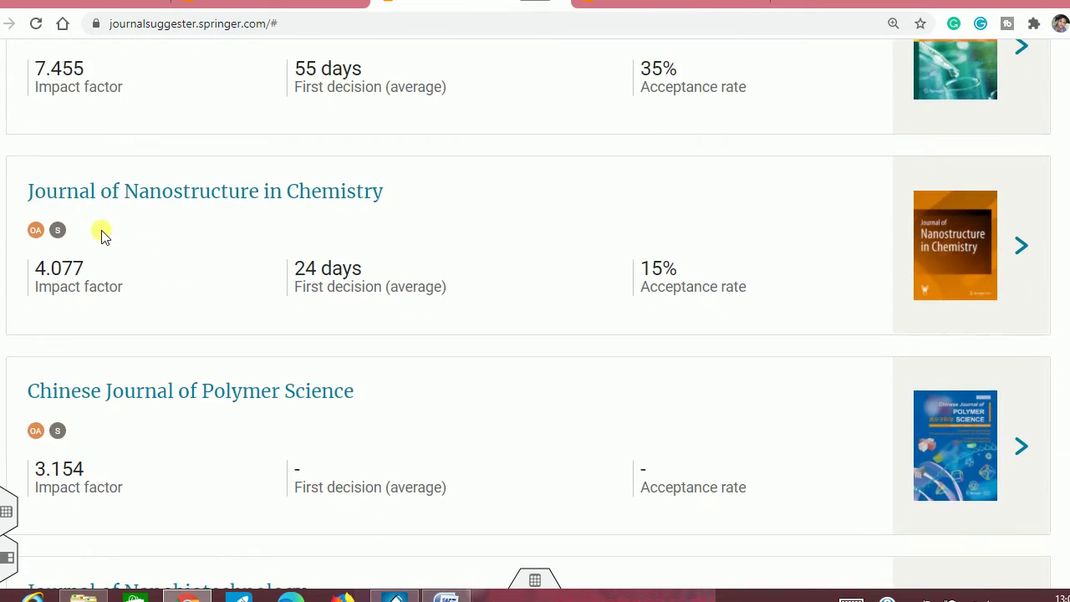
pyautogui.scroll(-5, 102, 233)
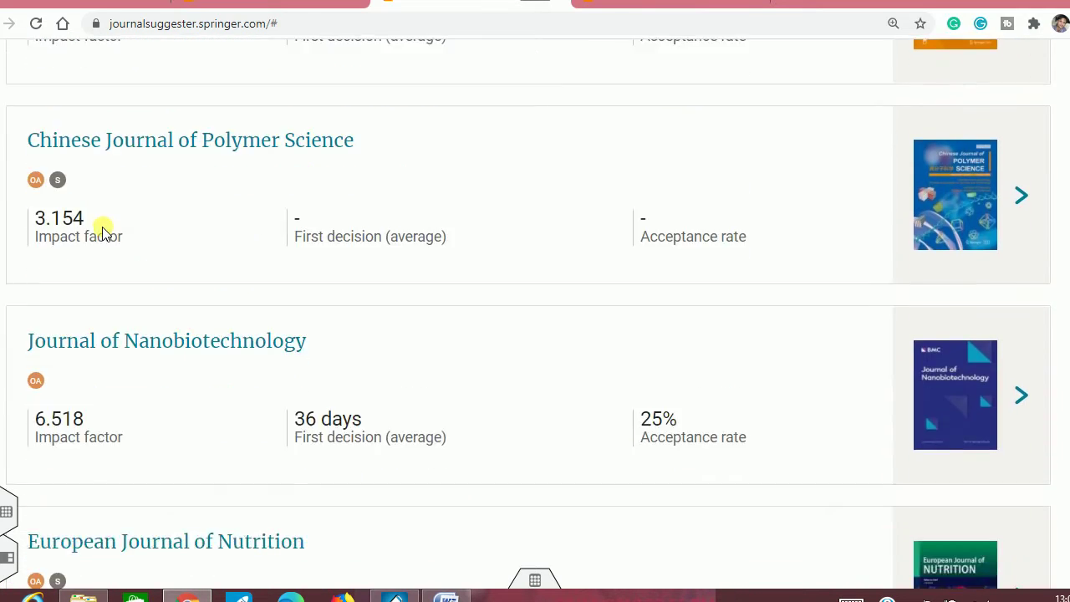
pyautogui.scroll(-2, 102, 226)
pyautogui.scroll(9, 102, 229)
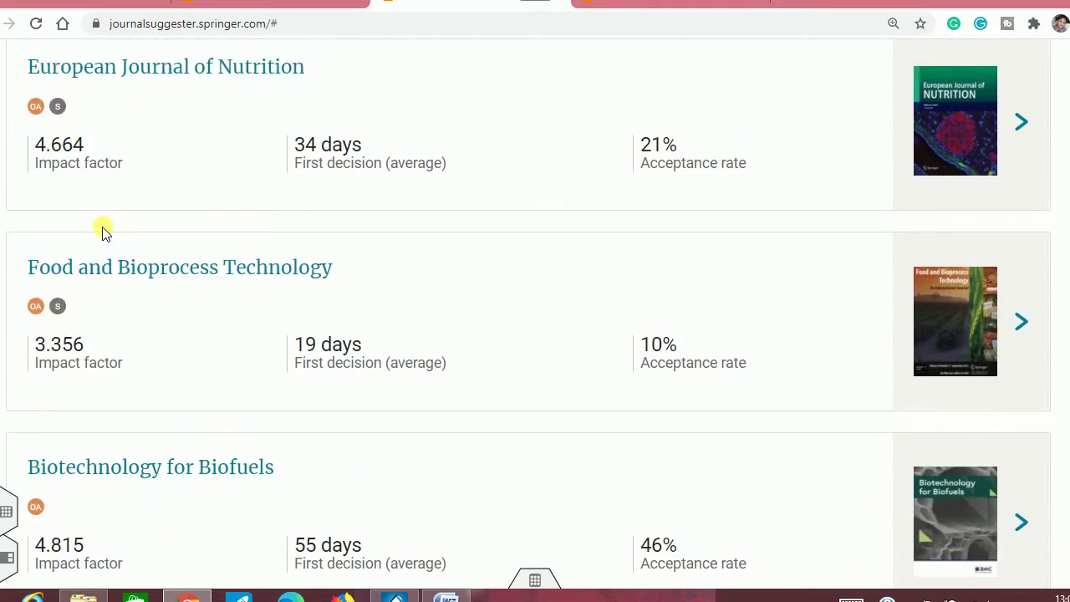
pyautogui.scroll(14, 102, 231)
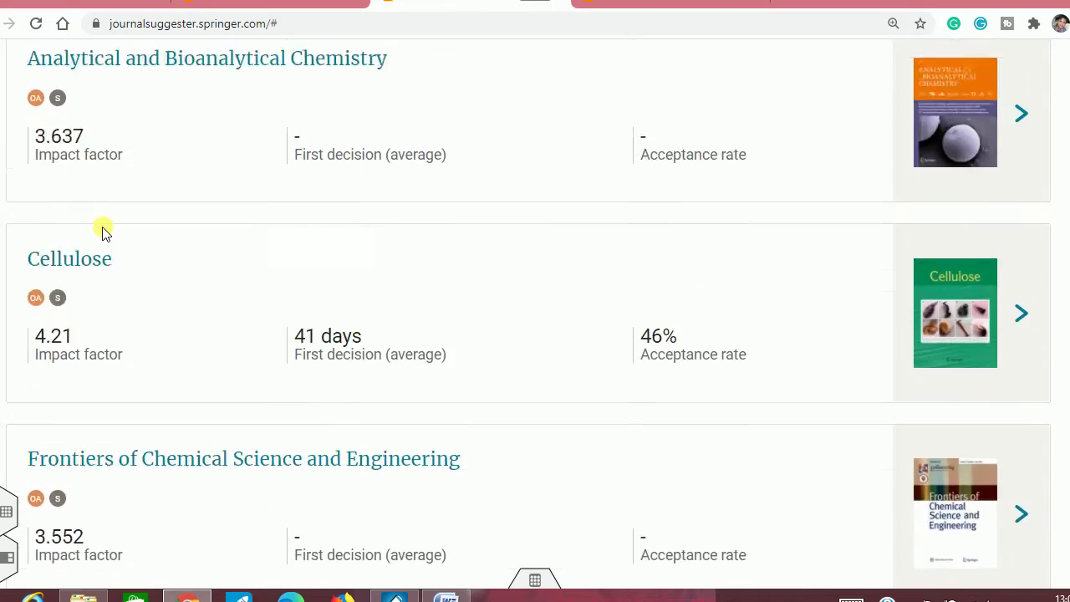
pyautogui.scroll(2, 102, 231)
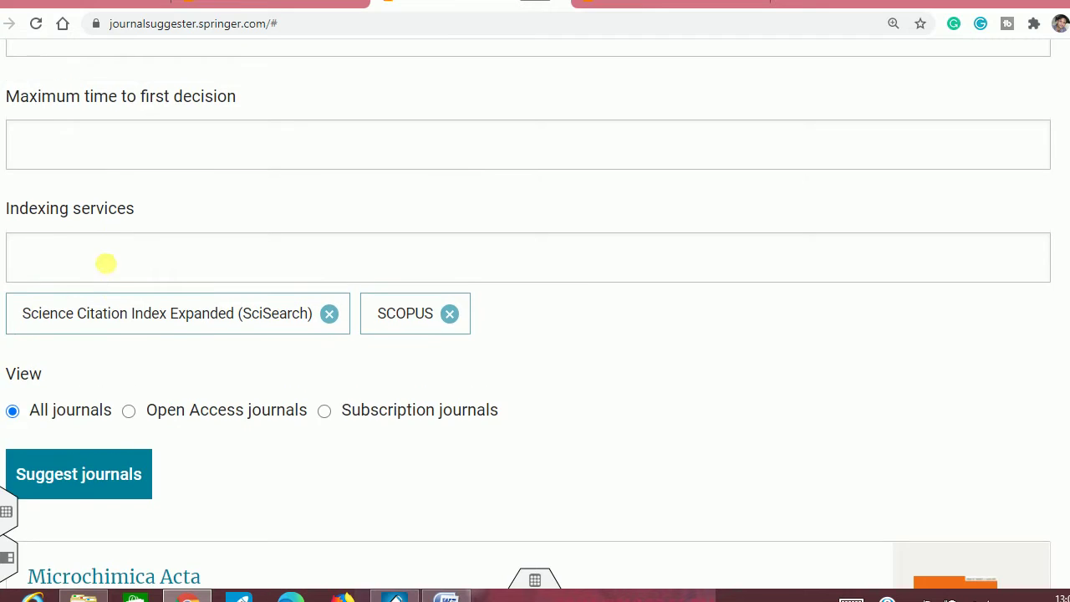
# Step: Enter 30 as the minimum acceptance rate
pyautogui.scroll(4, 129, 258)
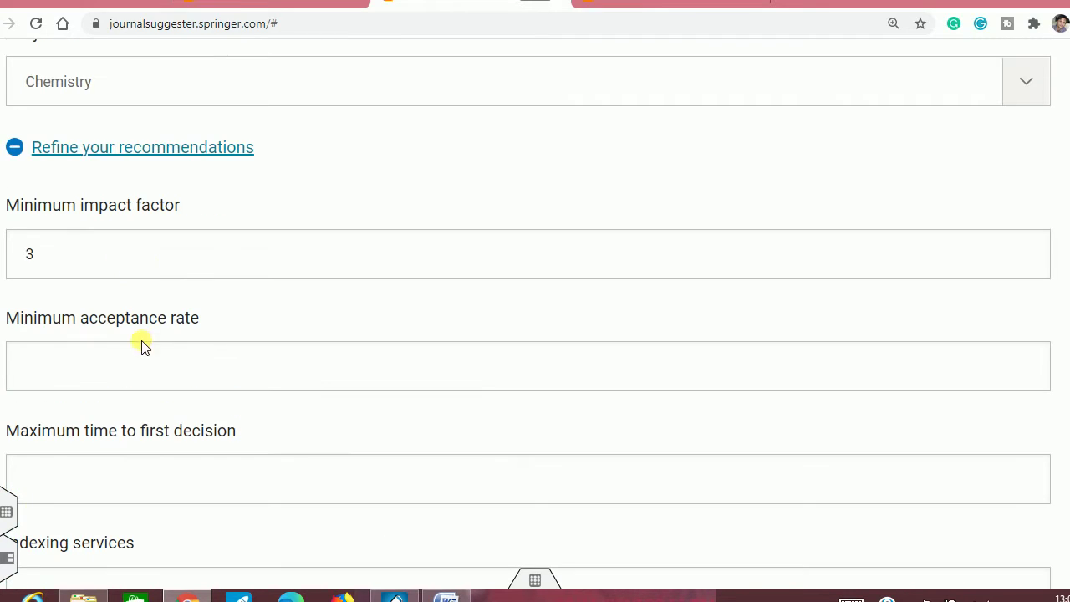
pyautogui.click(171, 382)
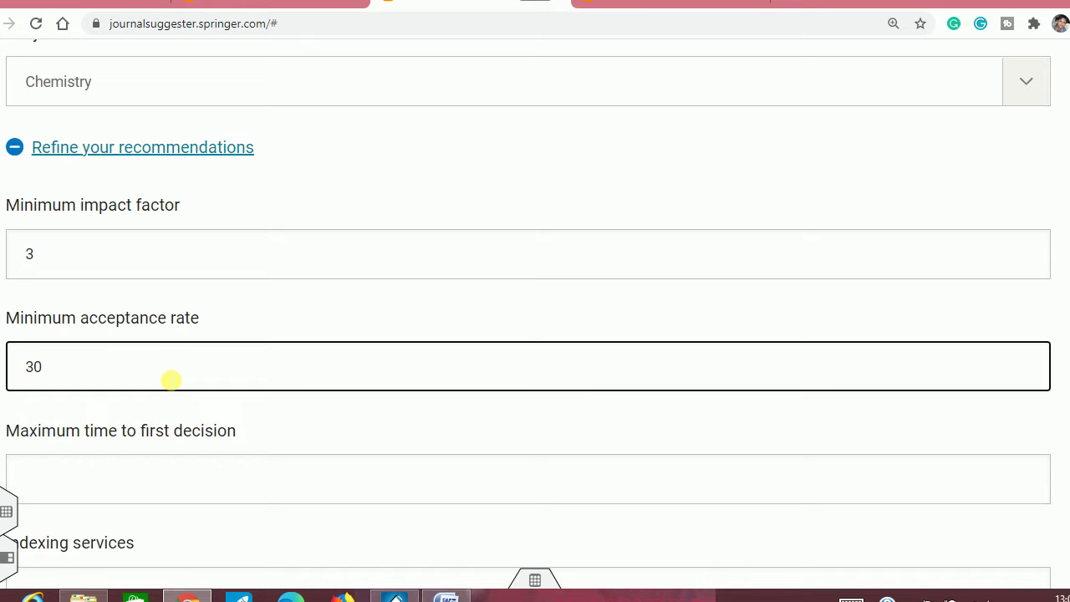
pyautogui.scroll(-7, 172, 376)
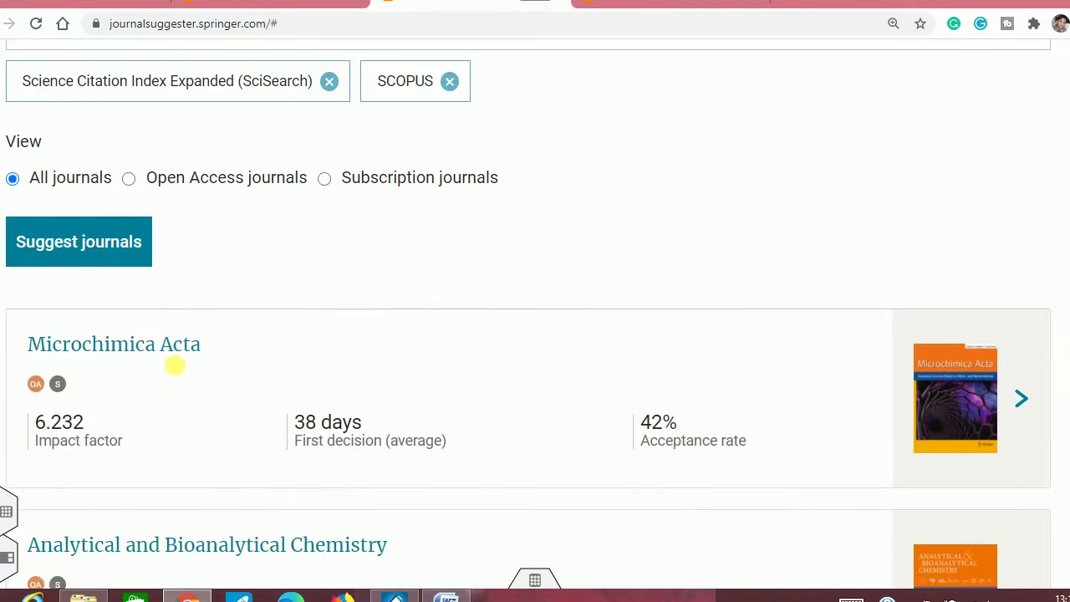
pyautogui.scroll(-3, 657, 335)
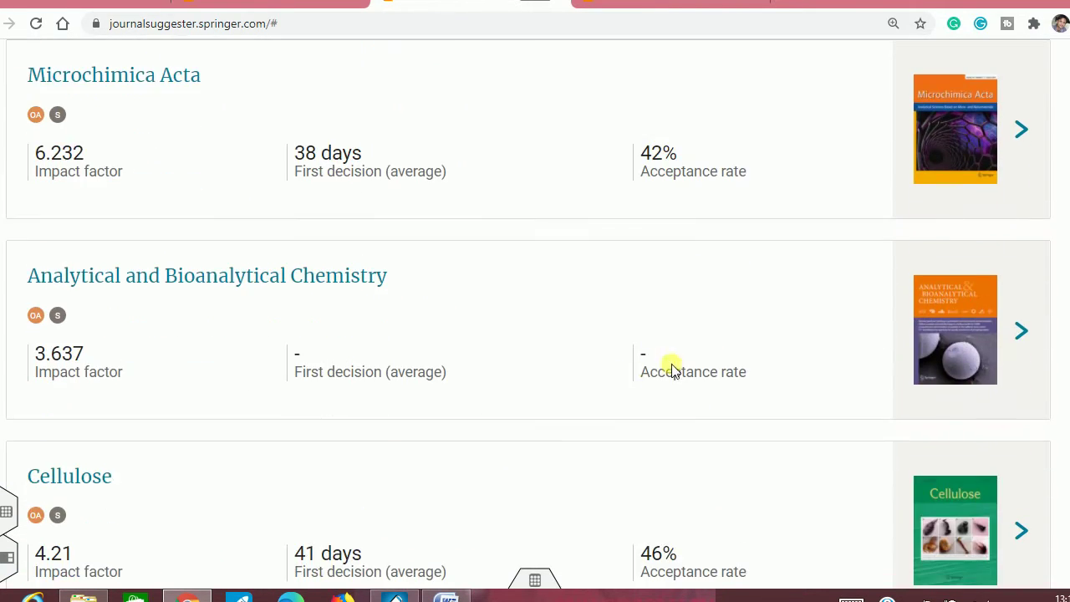
pyautogui.scroll(2, 511, 354)
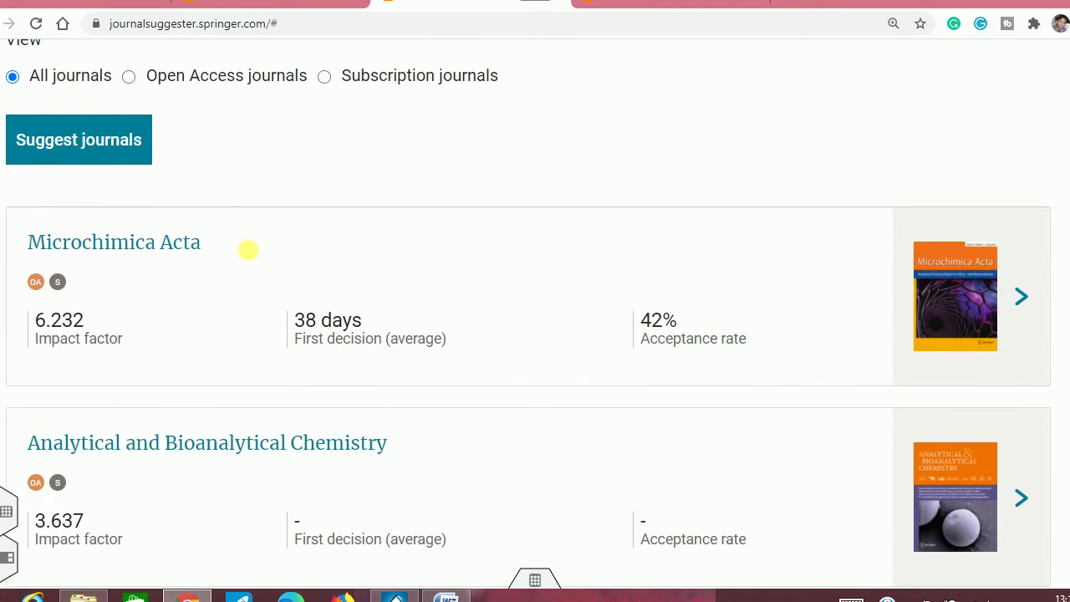
# Step: Rerun the suggestions and browse the refined list from Microchimica Acta to Journal of Cheminformatics
pyautogui.click(131, 159)
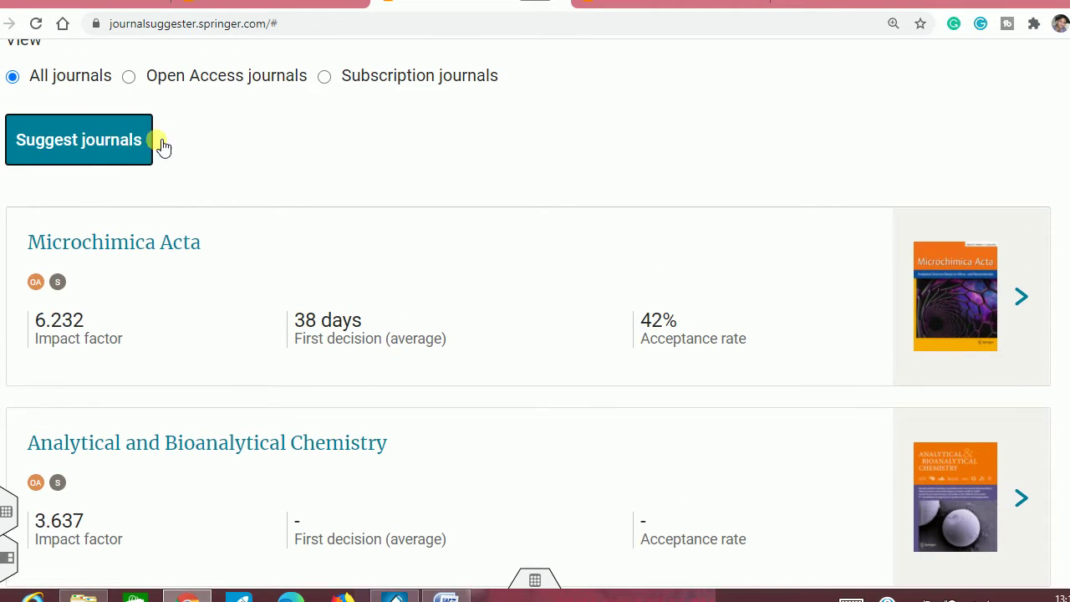
pyautogui.scroll(-2, 382, 241)
pyautogui.scroll(-6, 633, 234)
pyautogui.scroll(-7, 633, 234)
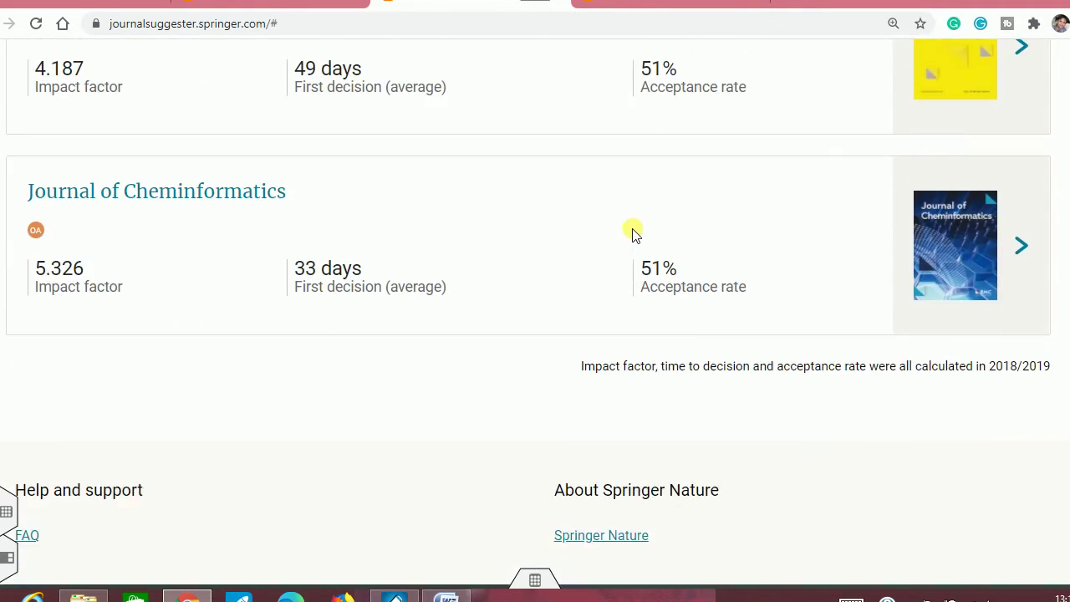
pyautogui.scroll(-2, 633, 234)
pyautogui.scroll(3, 504, 275)
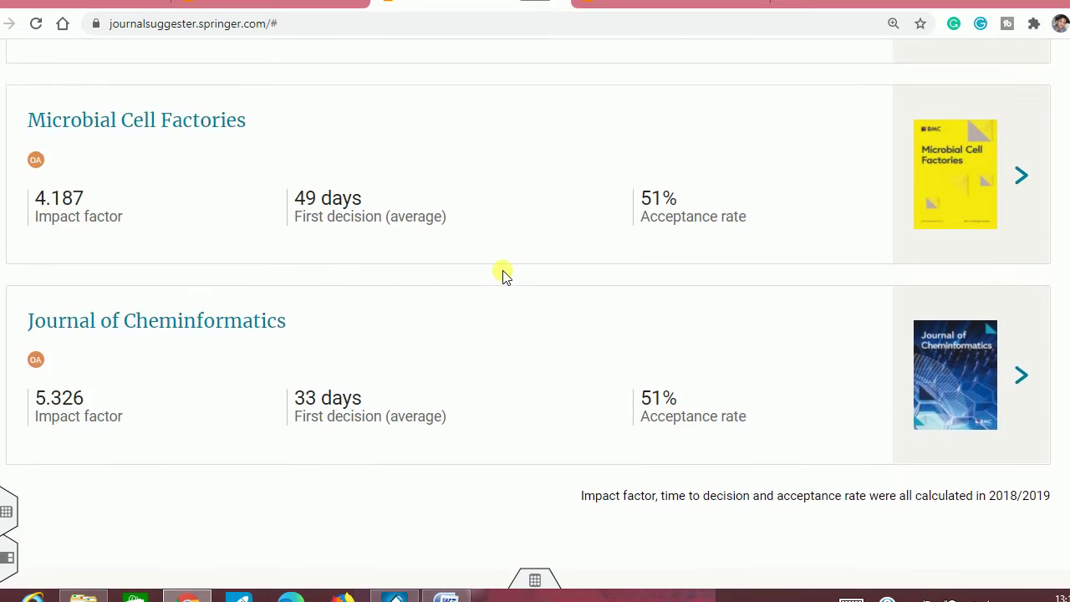
pyautogui.scroll(5, 504, 275)
pyautogui.scroll(1, 504, 275)
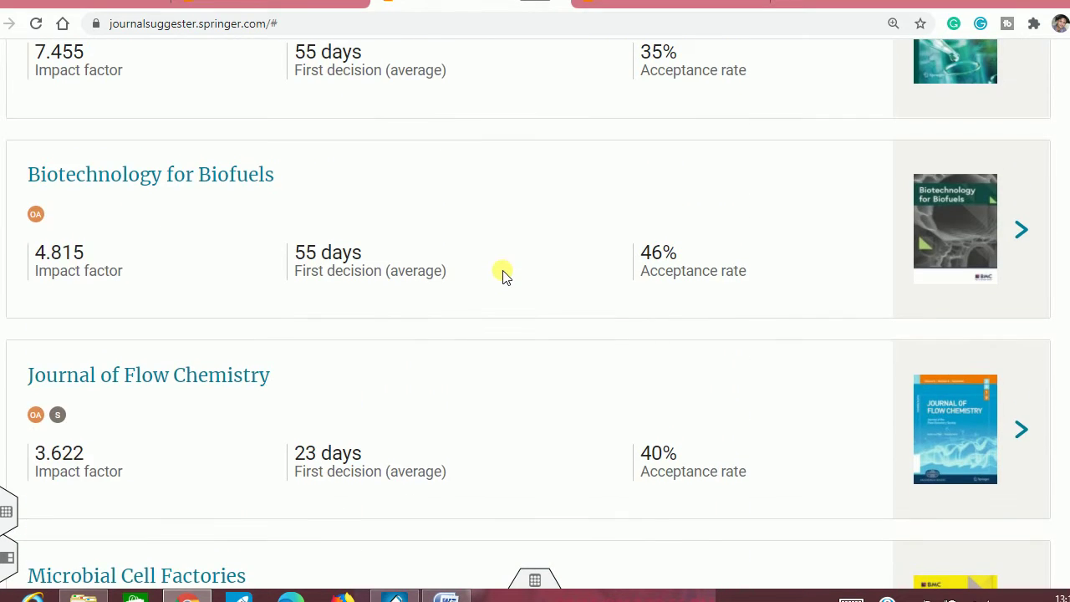
pyautogui.scroll(3, 504, 275)
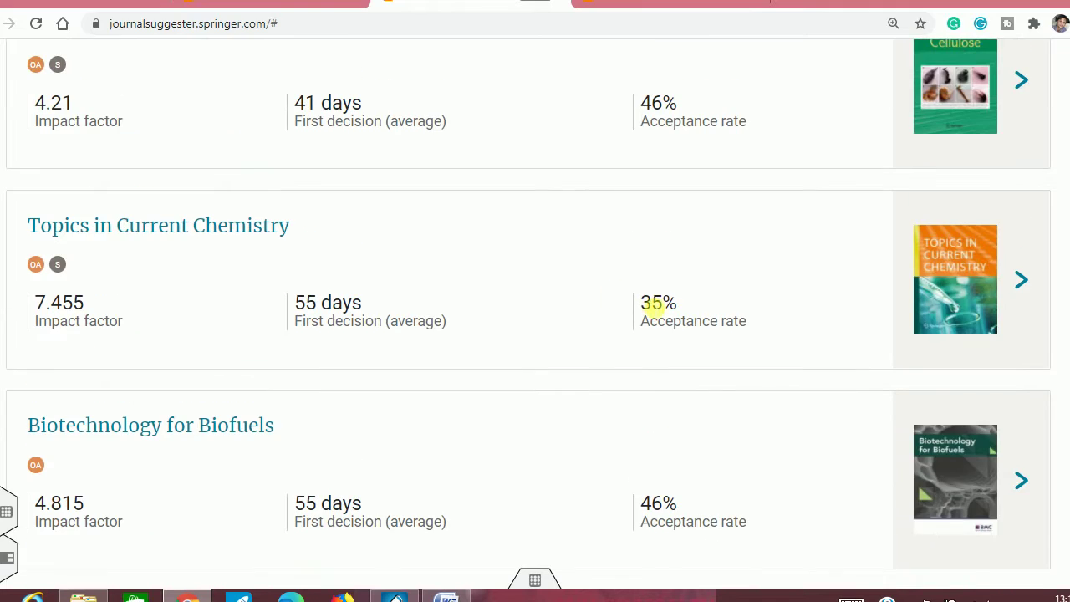
pyautogui.scroll(11, 656, 306)
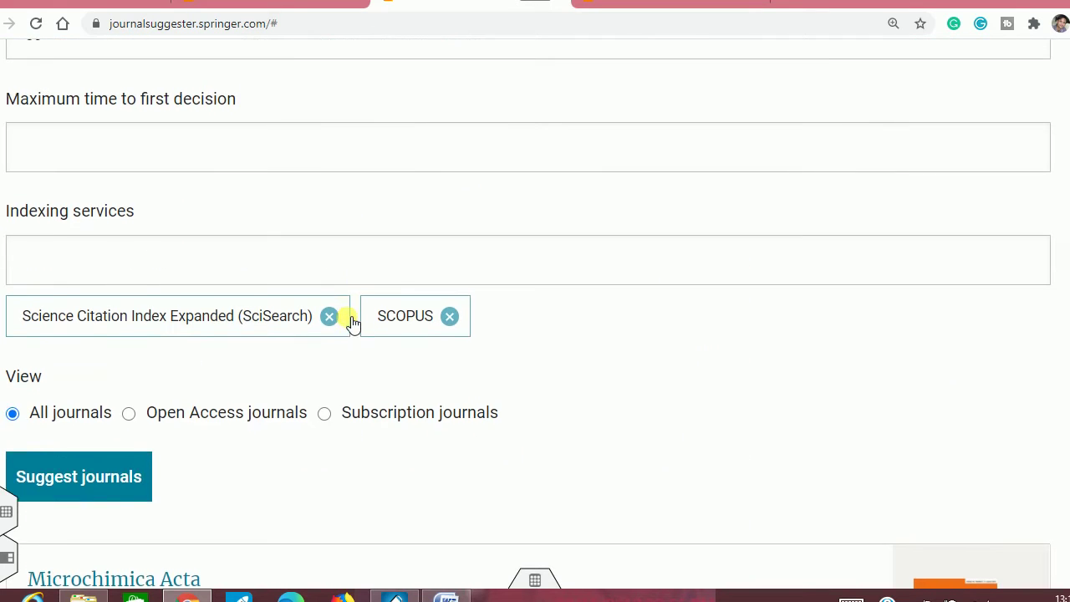
pyautogui.click(104, 319)
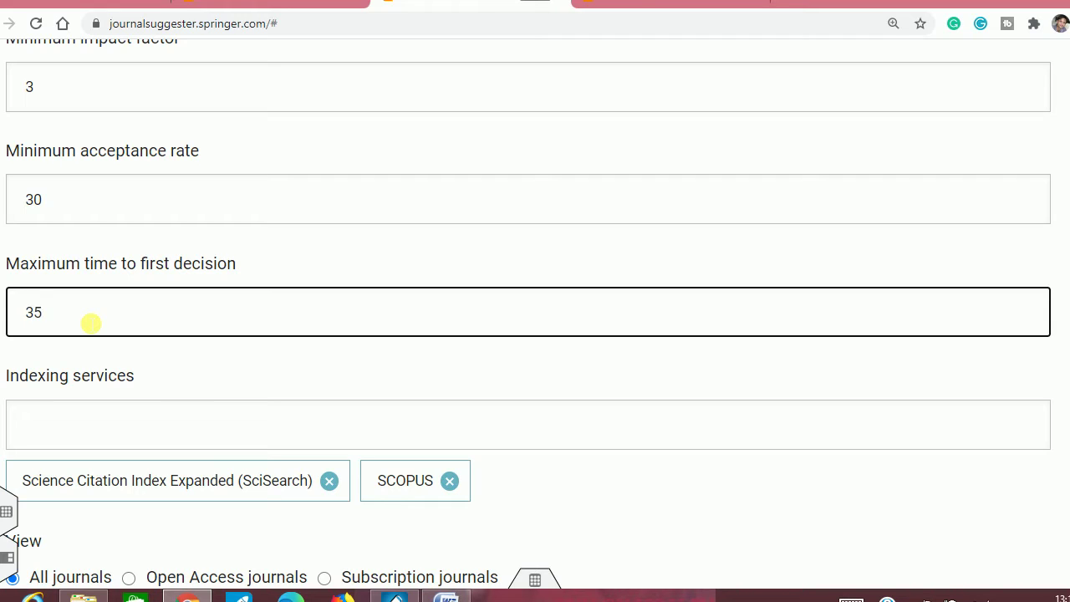
pyautogui.click(106, 206)
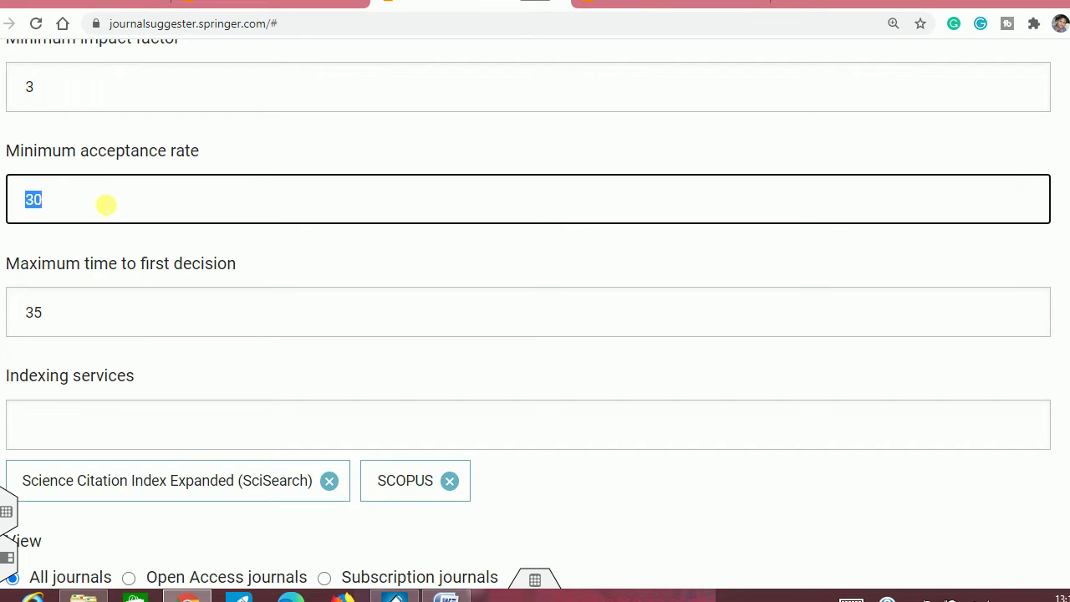
pyautogui.scroll(1, 106, 187)
pyautogui.click(87, 176)
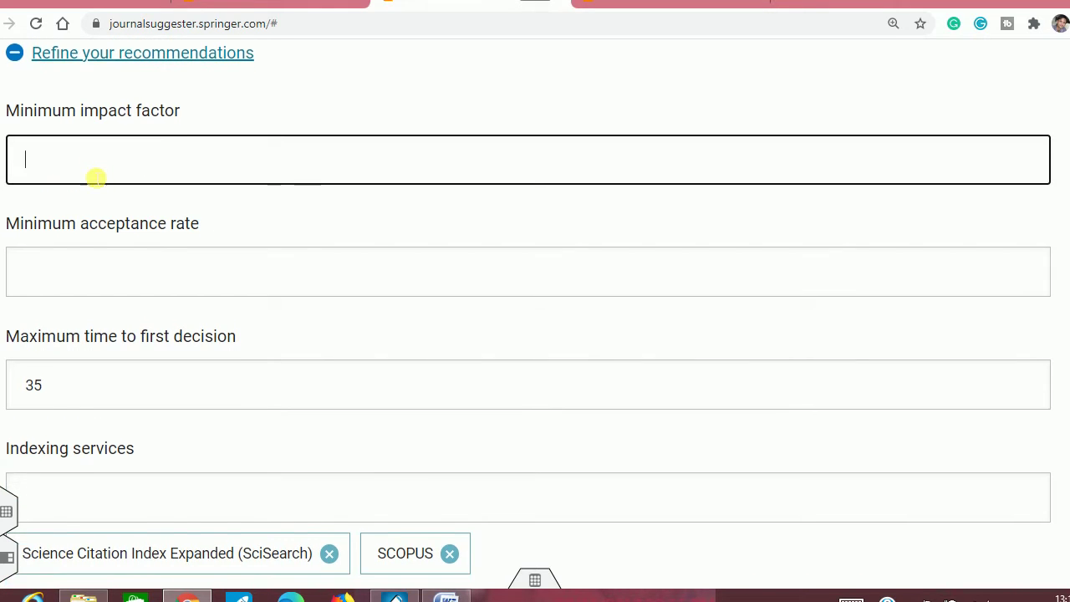
pyautogui.scroll(-1, 111, 323)
pyautogui.doubleClick(33, 313)
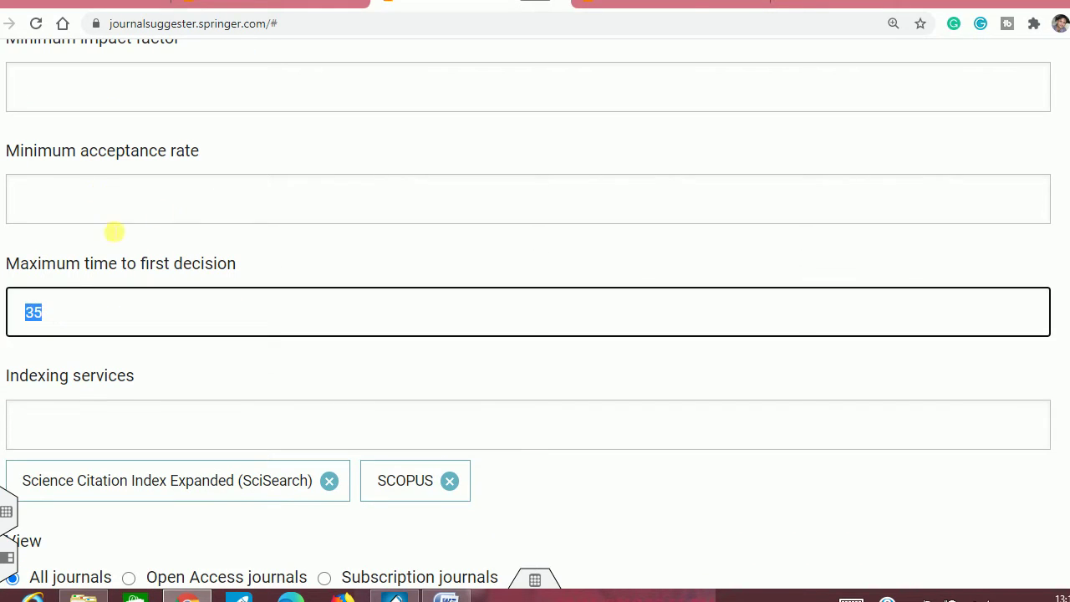
pyautogui.click(450, 482)
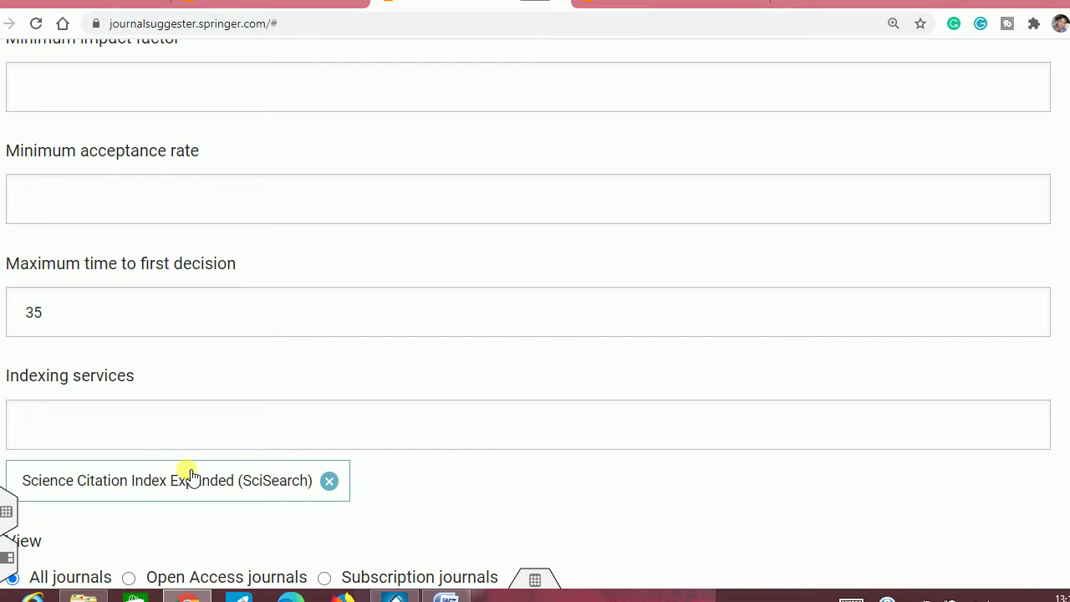
pyautogui.scroll(-2, 208, 391)
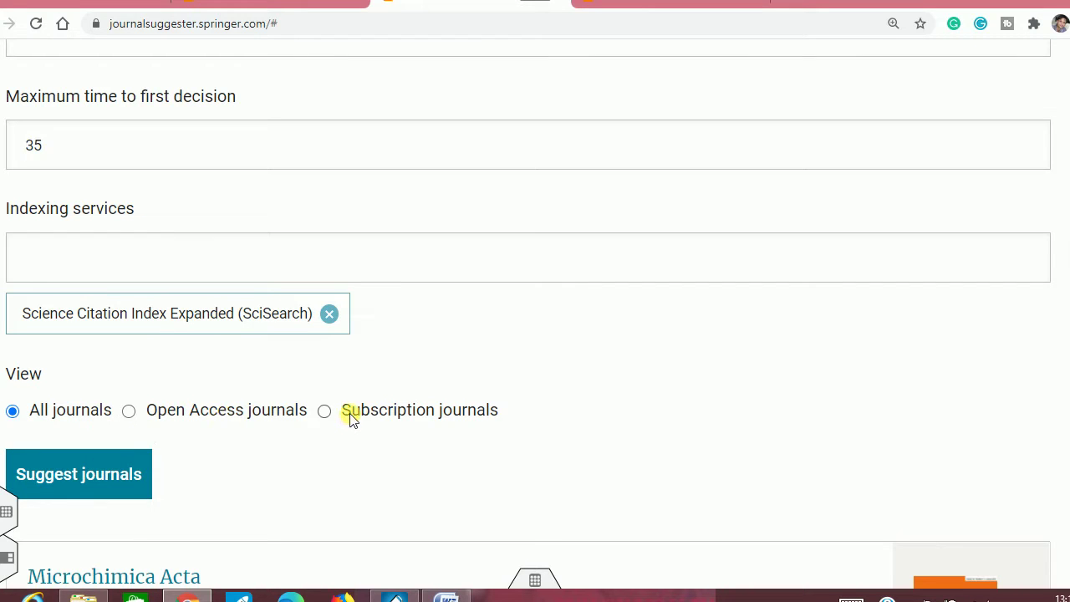
pyautogui.click(127, 478)
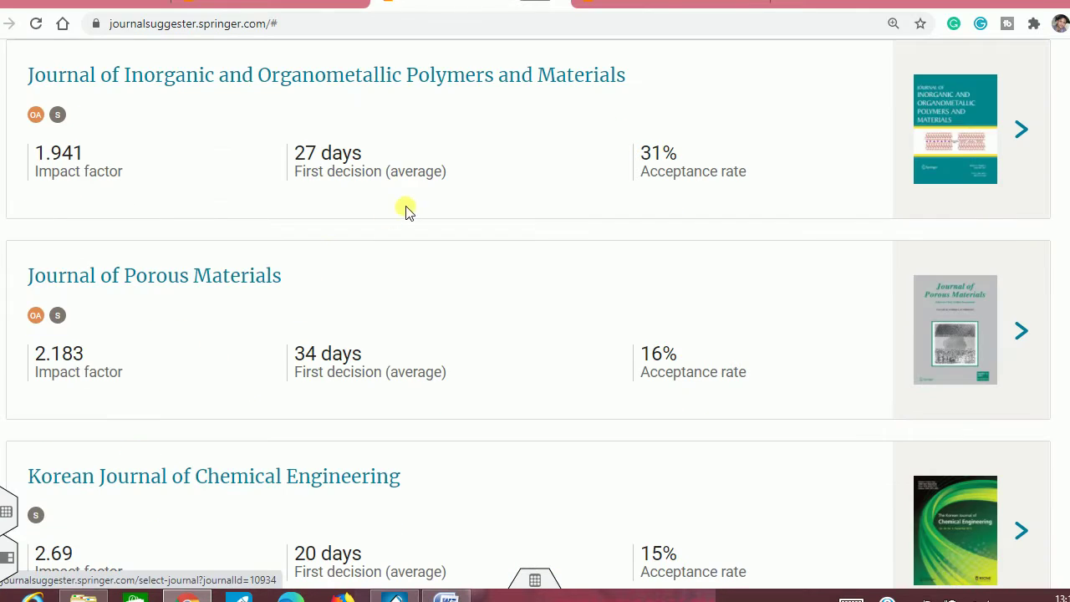
pyautogui.moveTo(322, 155); pyautogui.dragTo(305, 156)
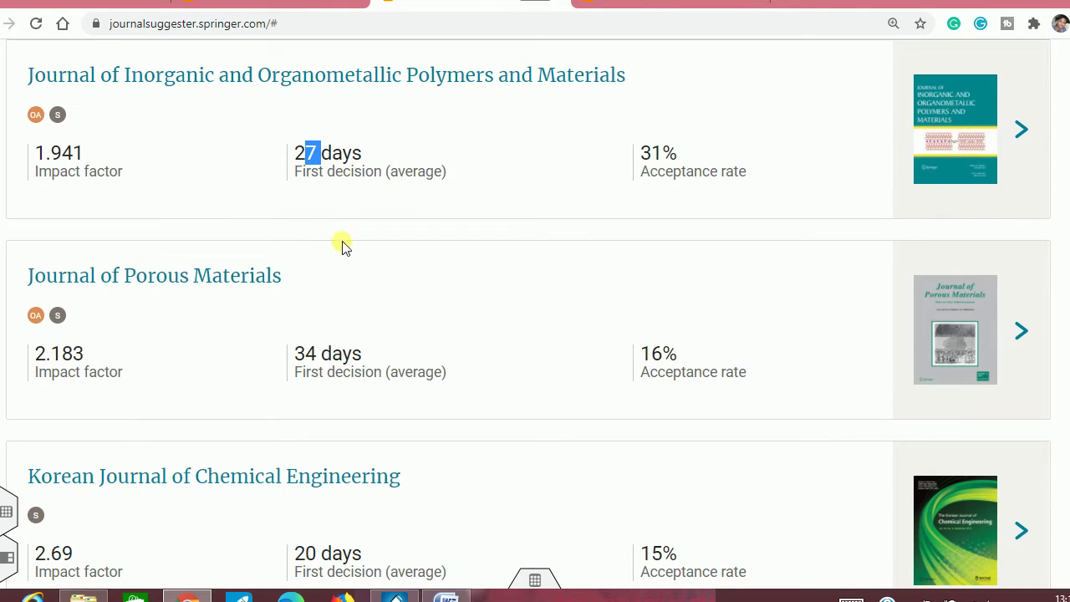
pyautogui.scroll(7, 352, 301)
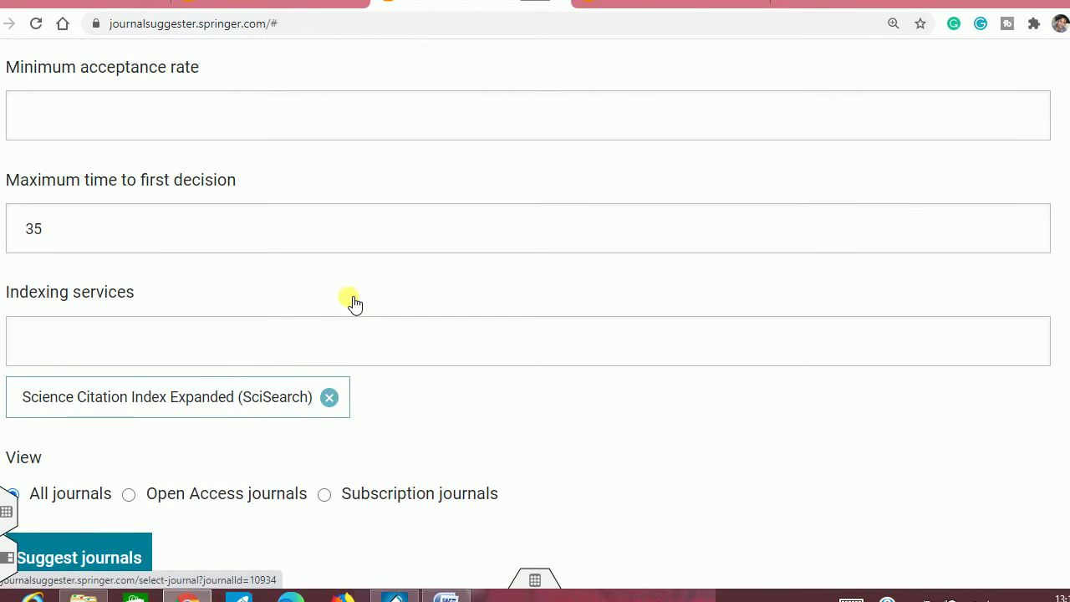
pyautogui.scroll(-7, 254, 247)
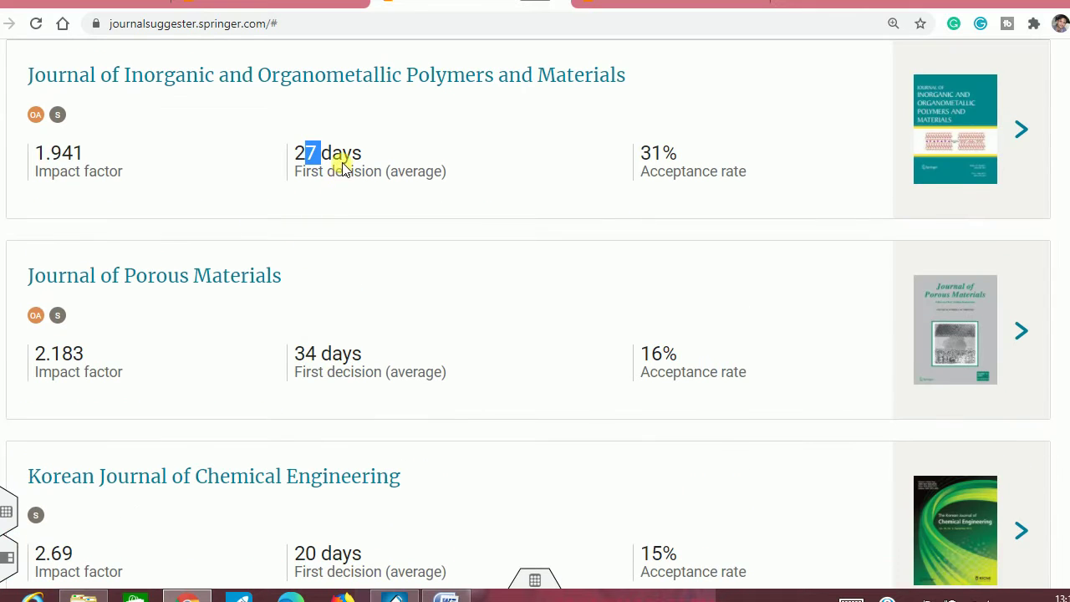
pyautogui.scroll(-2, 323, 345)
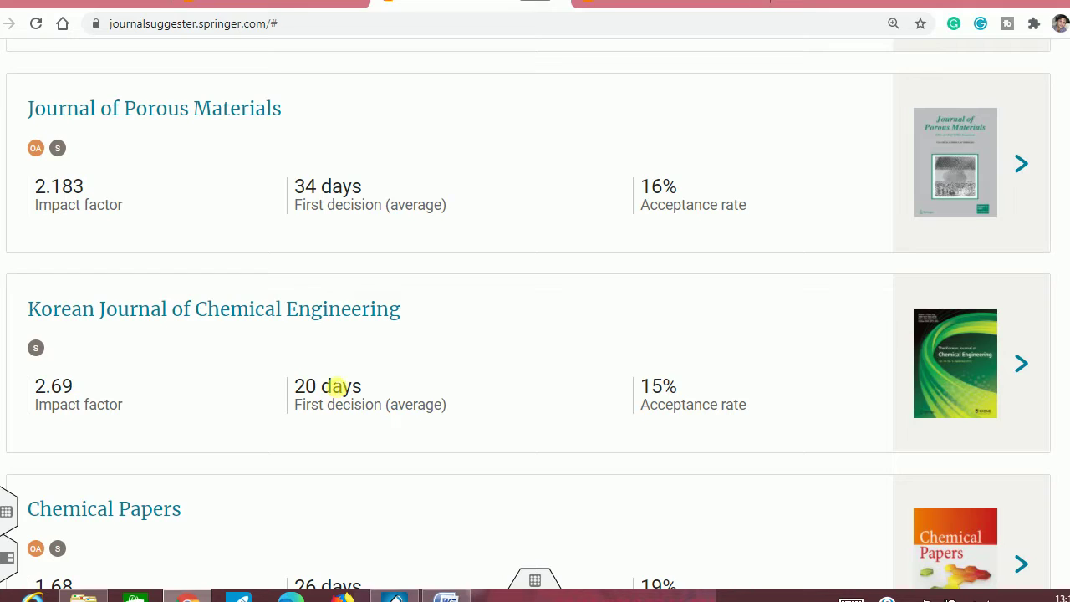
pyautogui.scroll(-2, 335, 386)
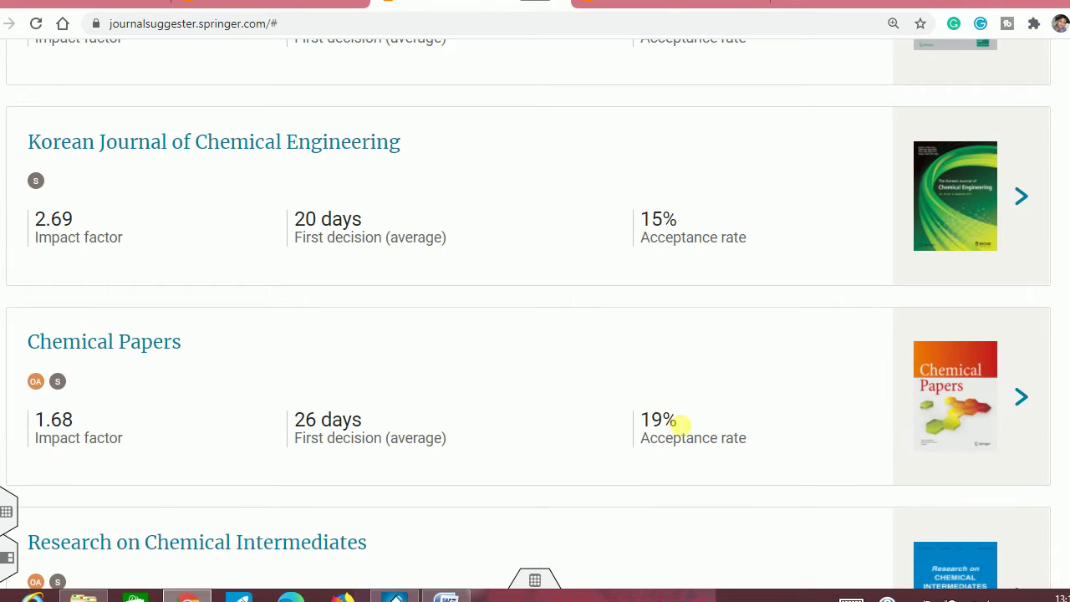
pyautogui.moveTo(678, 422); pyautogui.dragTo(631, 416)
pyautogui.moveTo(683, 214); pyautogui.dragTo(666, 219)
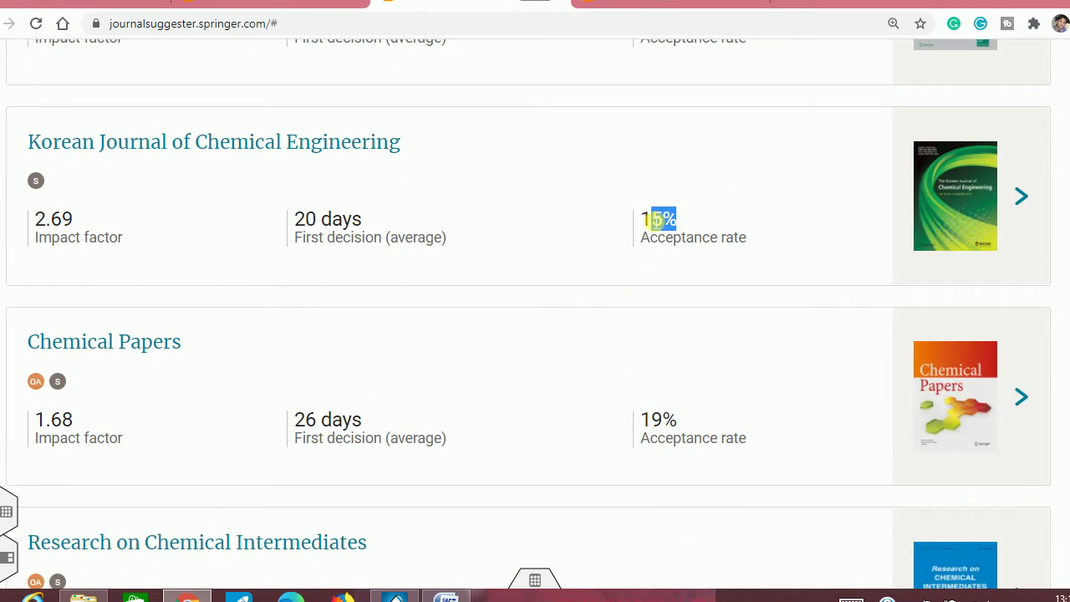
pyautogui.scroll(-1, 667, 418)
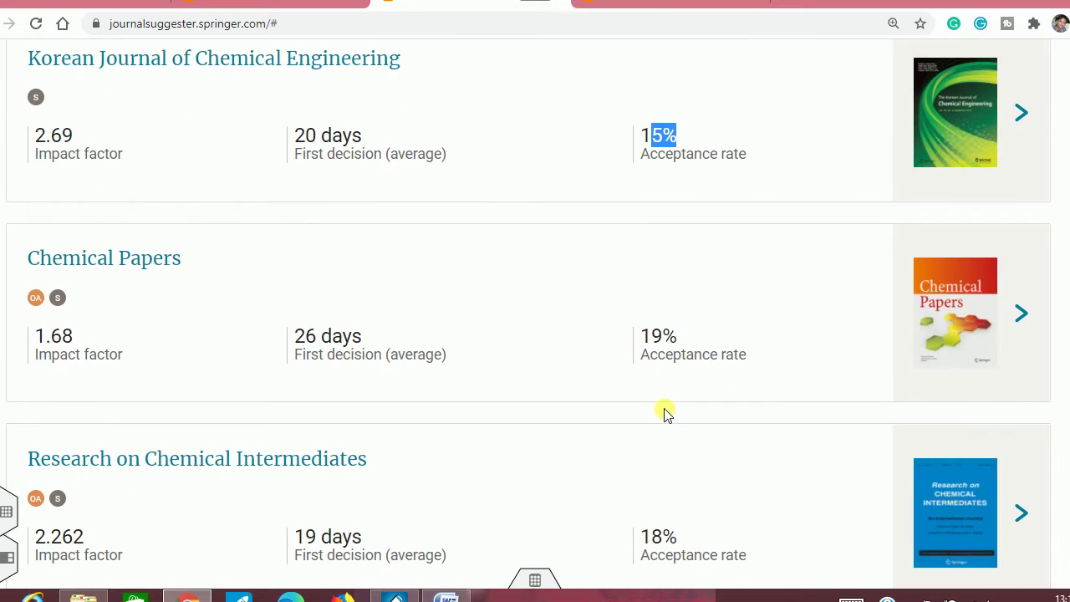
pyautogui.scroll(7, 651, 416)
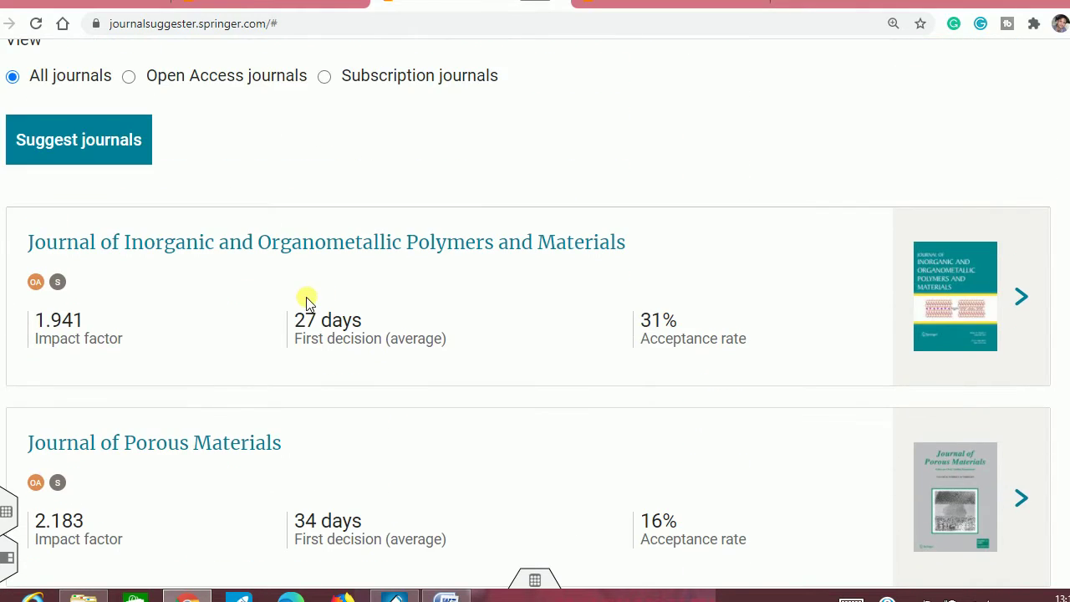
# Step: Open the Journal of Inorganic and Organometallic Polymers and Materials details and follow Submit your manuscript
pyautogui.click(1015, 299)
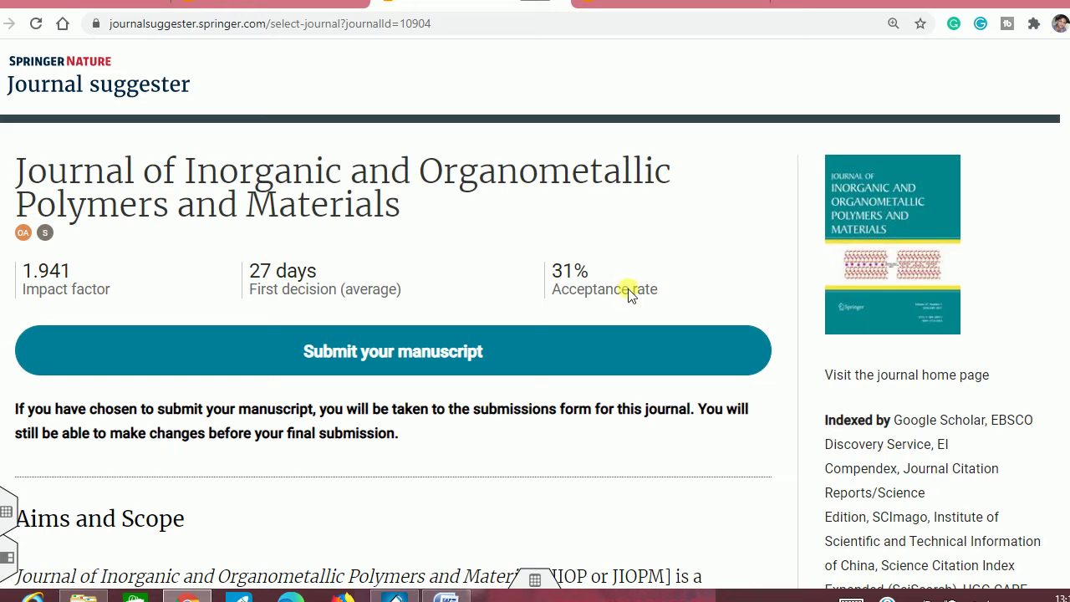
pyautogui.scroll(-1, 544, 370)
pyautogui.scroll(-1, 891, 311)
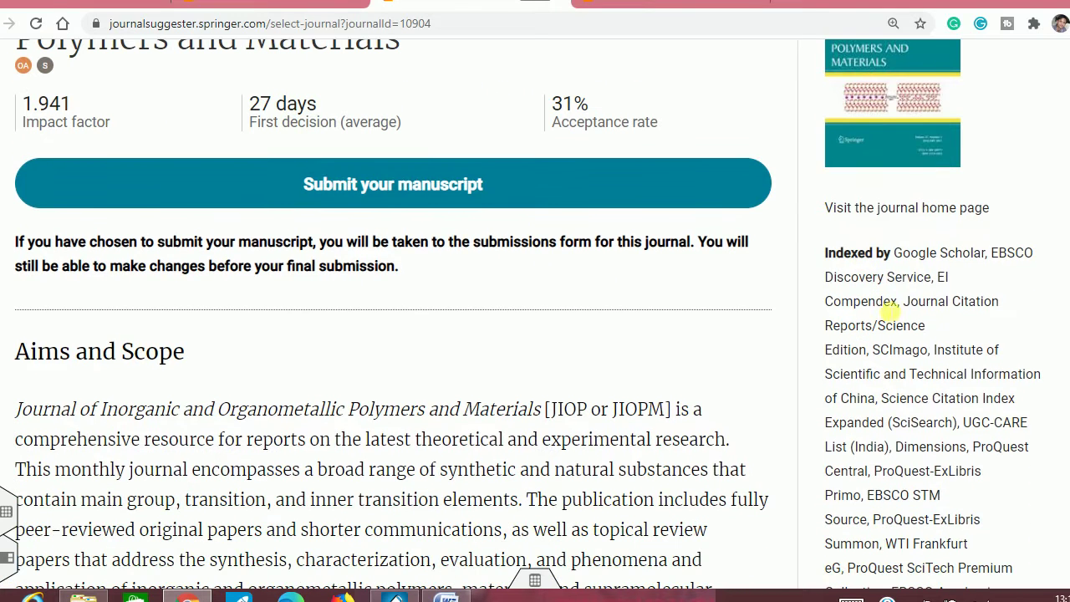
pyautogui.click(331, 198)
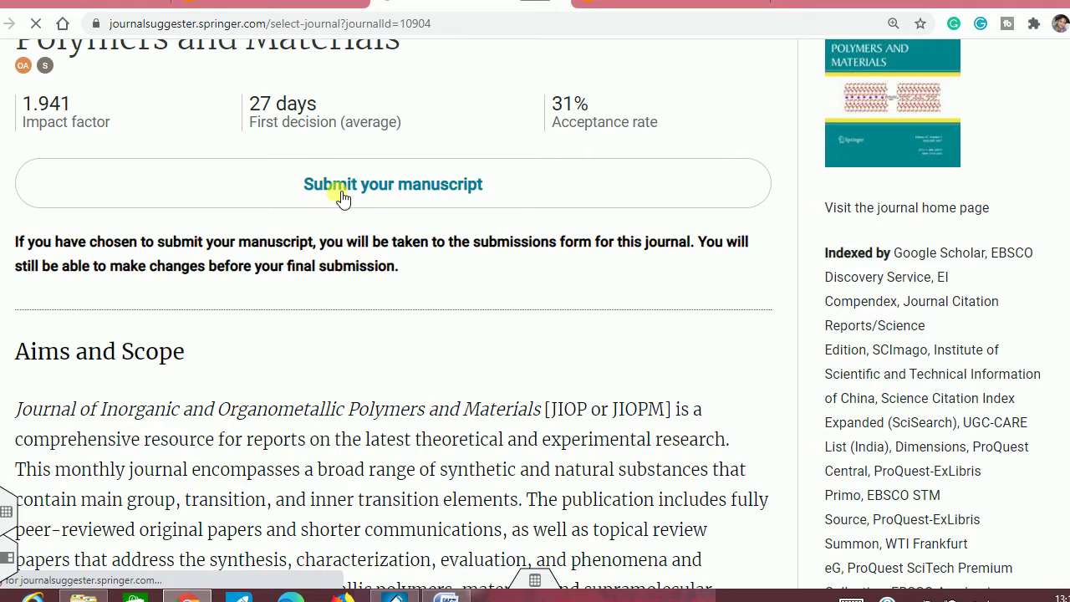
pyautogui.scroll(-2, 343, 197)
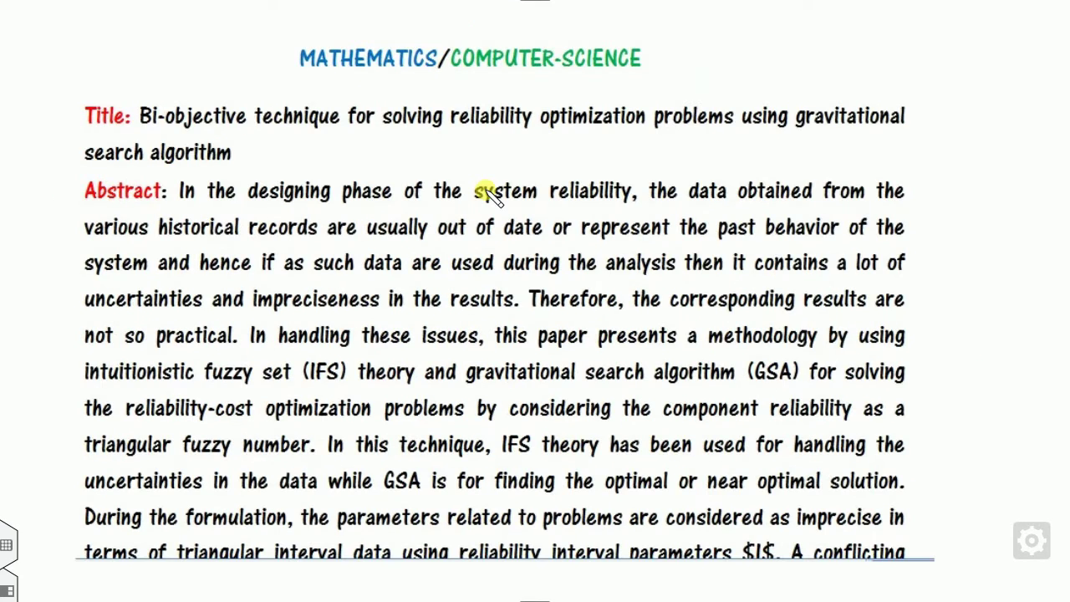
# Step: Underline MATHEMATICS and COMPUTER-SCIENCE, bracket the title and abstract start, then return to the browser
pyautogui.moveTo(318, 68); pyautogui.dragTo(399, 73)
pyautogui.moveTo(513, 69); pyautogui.dragTo(573, 65)
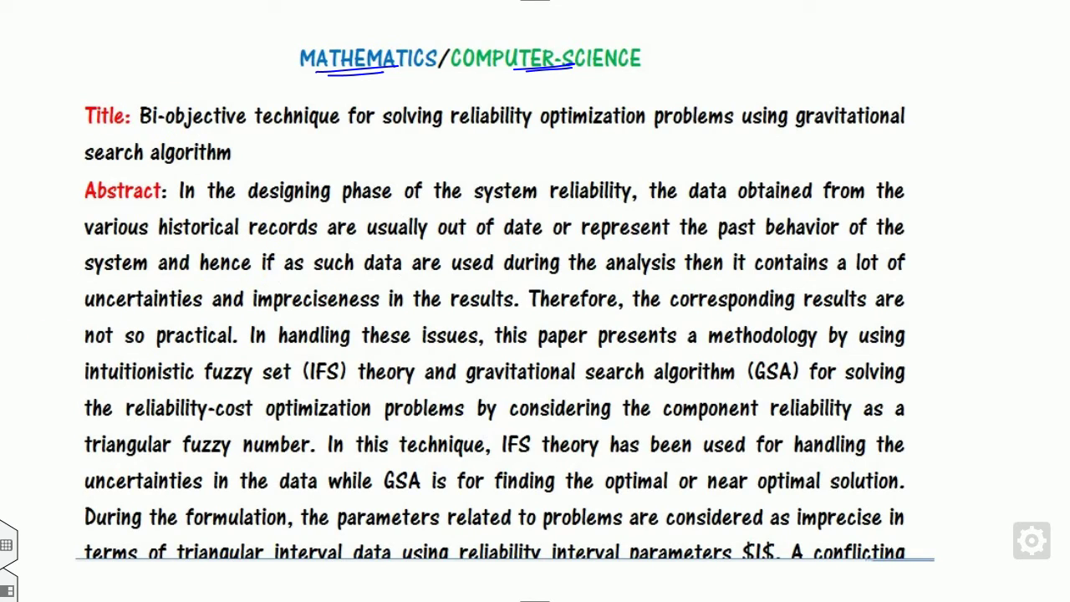
pyautogui.moveTo(147, 90); pyautogui.dragTo(136, 126)
pyautogui.moveTo(222, 135)
pyautogui.mouseDown()
pyautogui.moveTo(238, 147)
pyautogui.moveTo(236, 161)
pyautogui.moveTo(178, 203)
pyautogui.mouseUp()
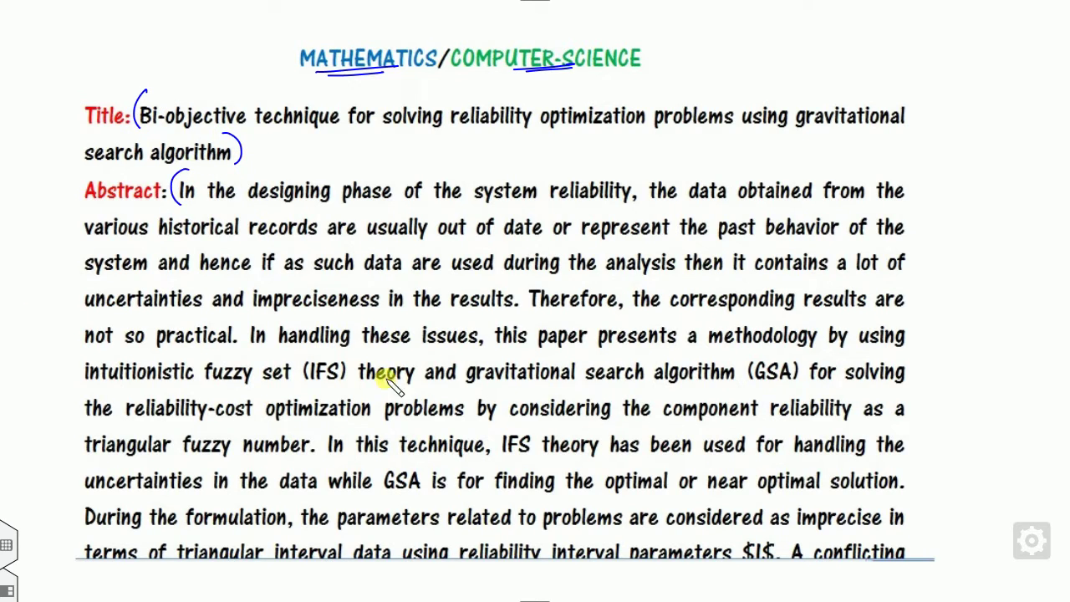
pyautogui.hotkey('alt', 'Tab')
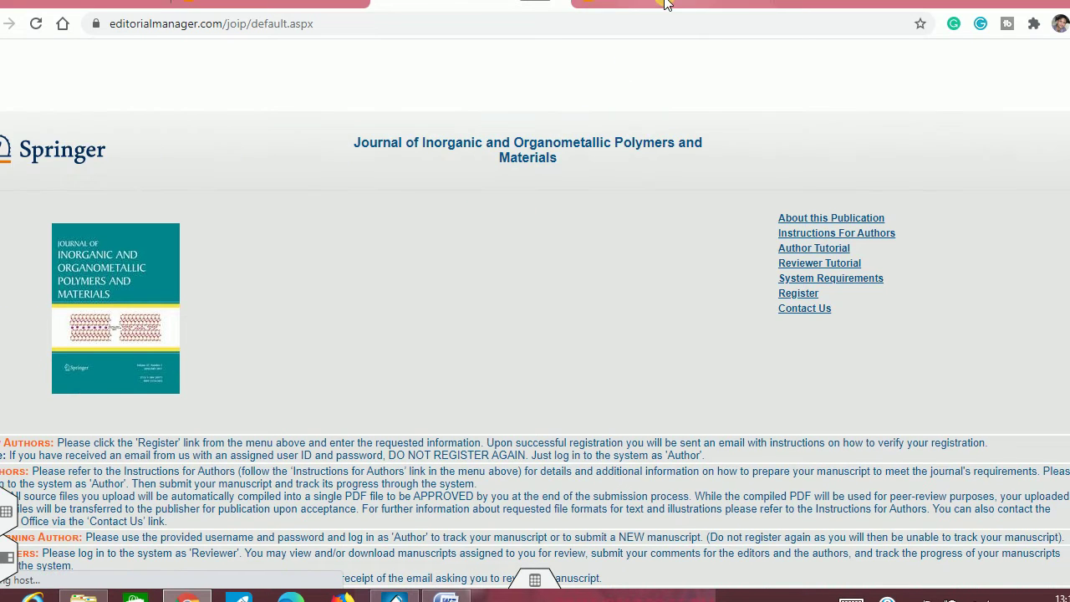
# Step: Return to the suggester form and select its dummy manuscript title text
pyautogui.hotkey('ctrl', 'Tab')
pyautogui.click(161, 282)
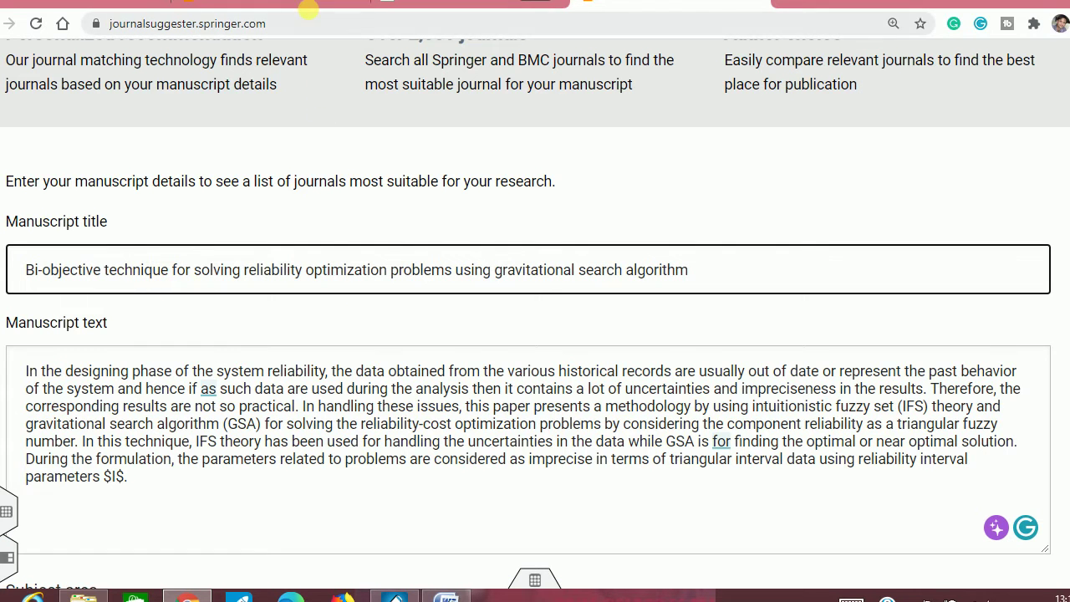
pyautogui.click(314, 76)
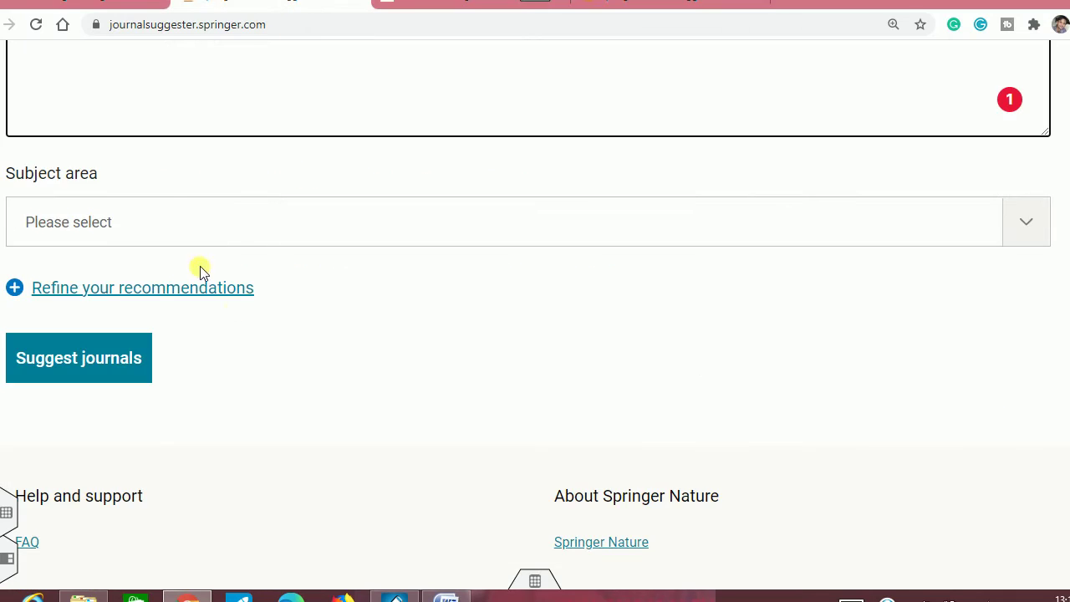
pyautogui.scroll(6, 200, 266)
pyautogui.scroll(-2, 154, 272)
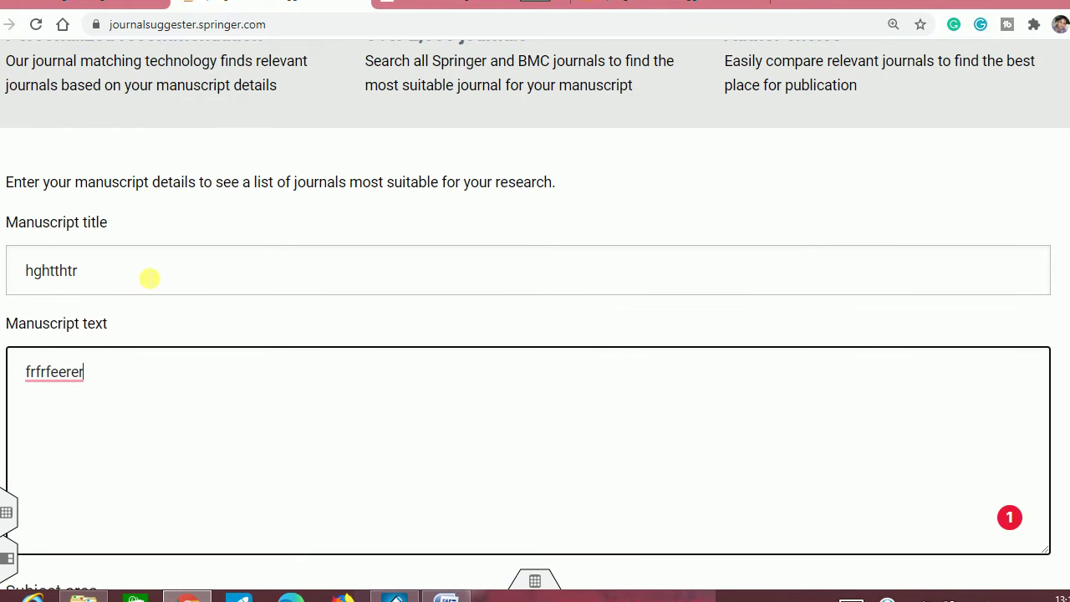
pyautogui.doubleClick(72, 273)
pyautogui.click(100, 396)
# Step: With the reliability optimization paper entered, set subject area to Mathematics and suggest journals
pyautogui.click(606, 1)
pyautogui.scroll(-3, 270, 294)
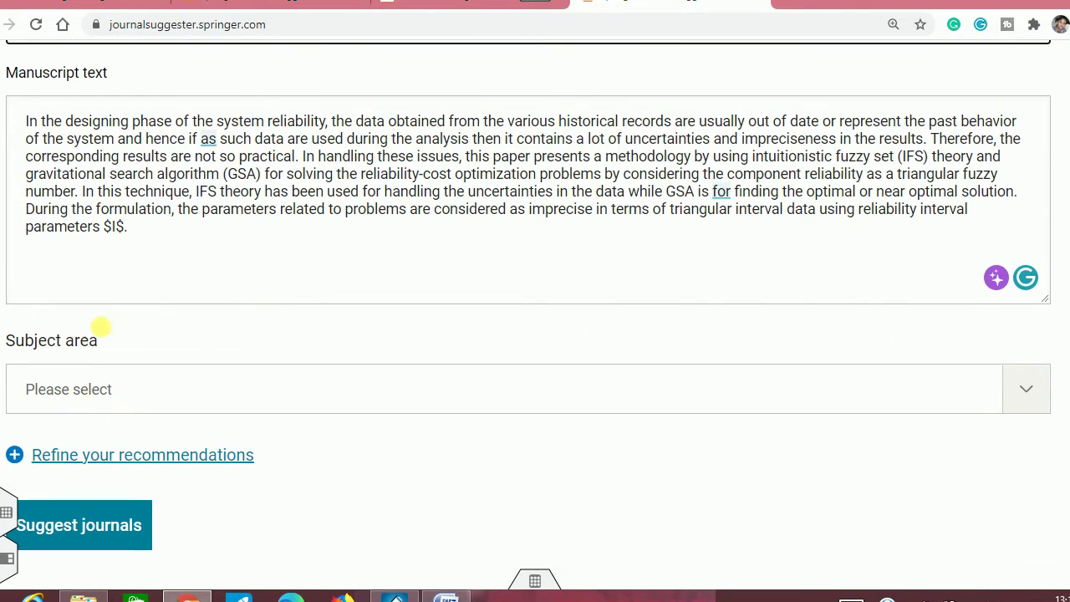
pyautogui.click(100, 401)
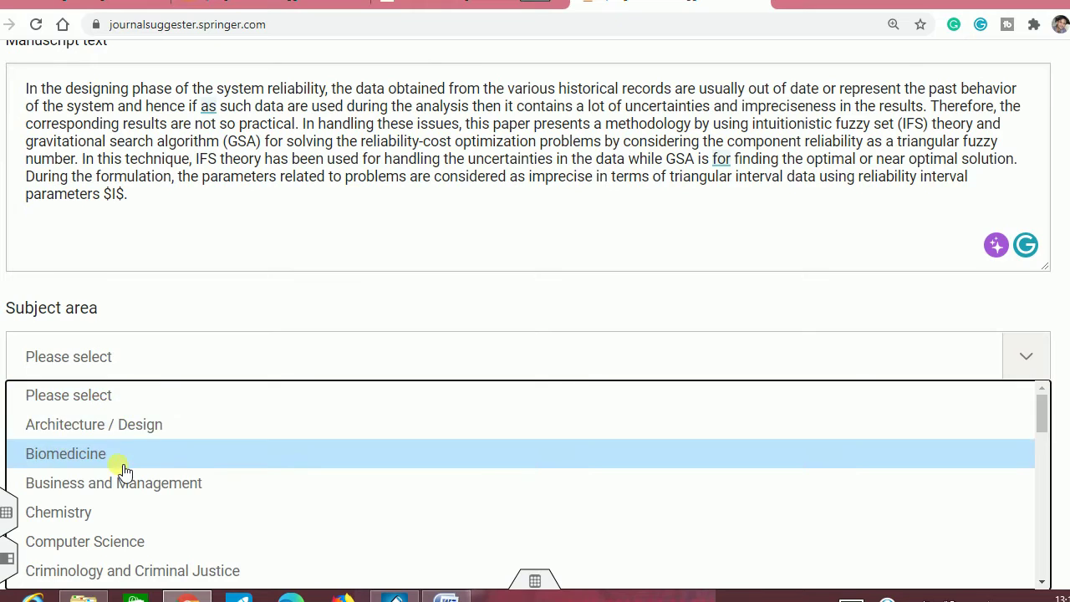
pyautogui.scroll(-1, 121, 465)
pyautogui.click(126, 462)
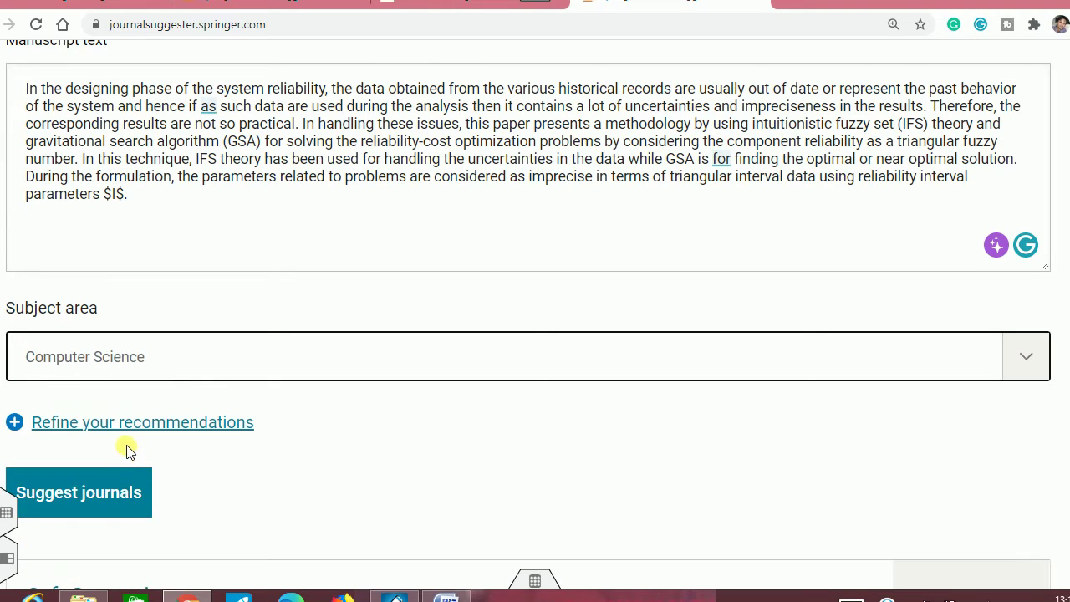
pyautogui.click(145, 367)
pyautogui.scroll(-5, 199, 422)
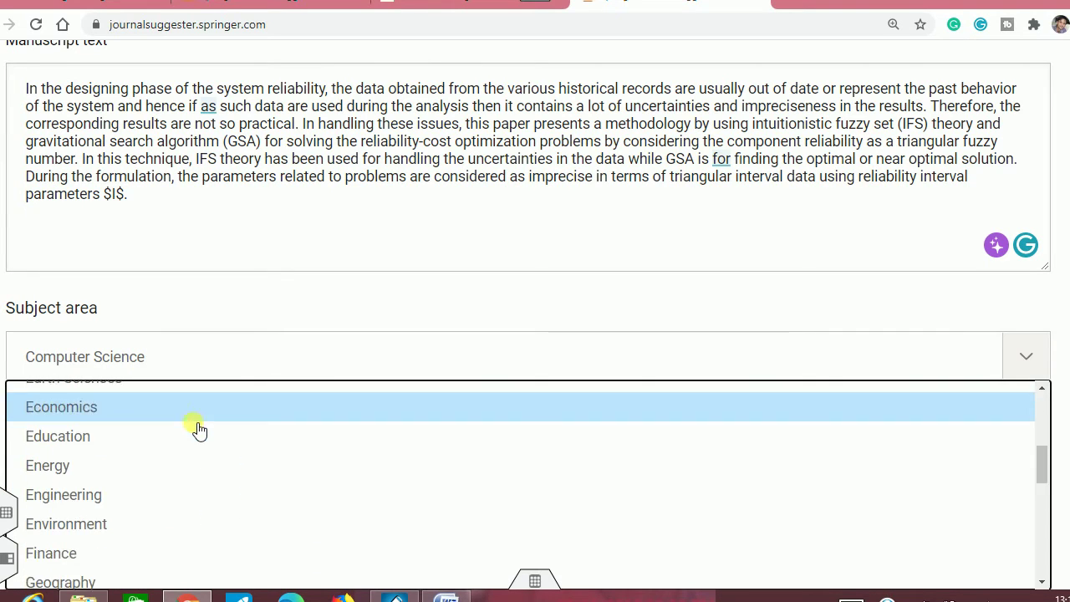
pyautogui.scroll(-3, 199, 429)
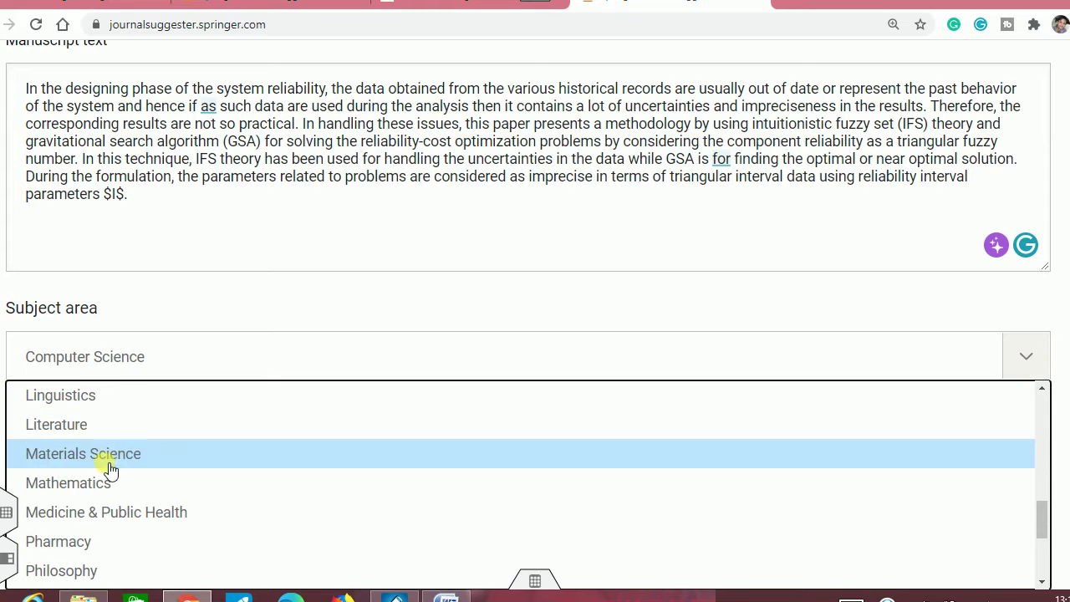
pyautogui.click(93, 488)
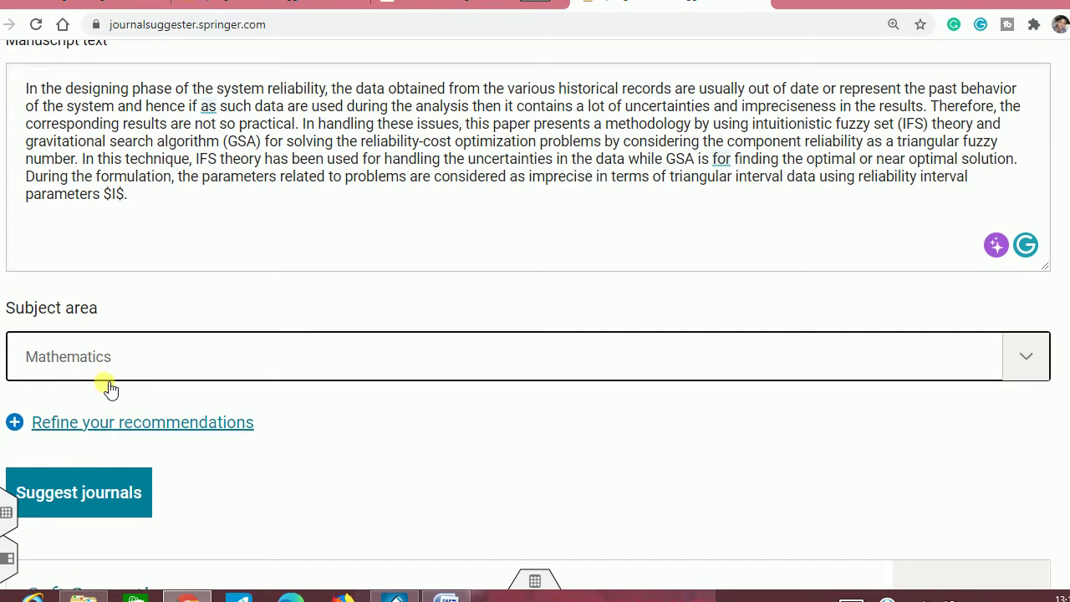
pyautogui.click(99, 493)
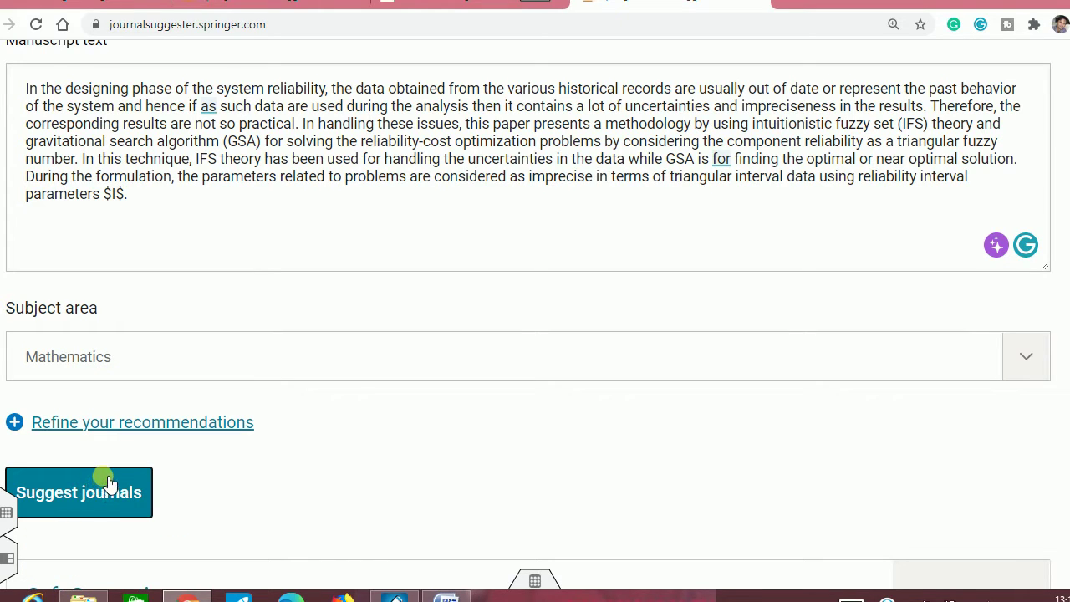
pyautogui.scroll(2, 382, 365)
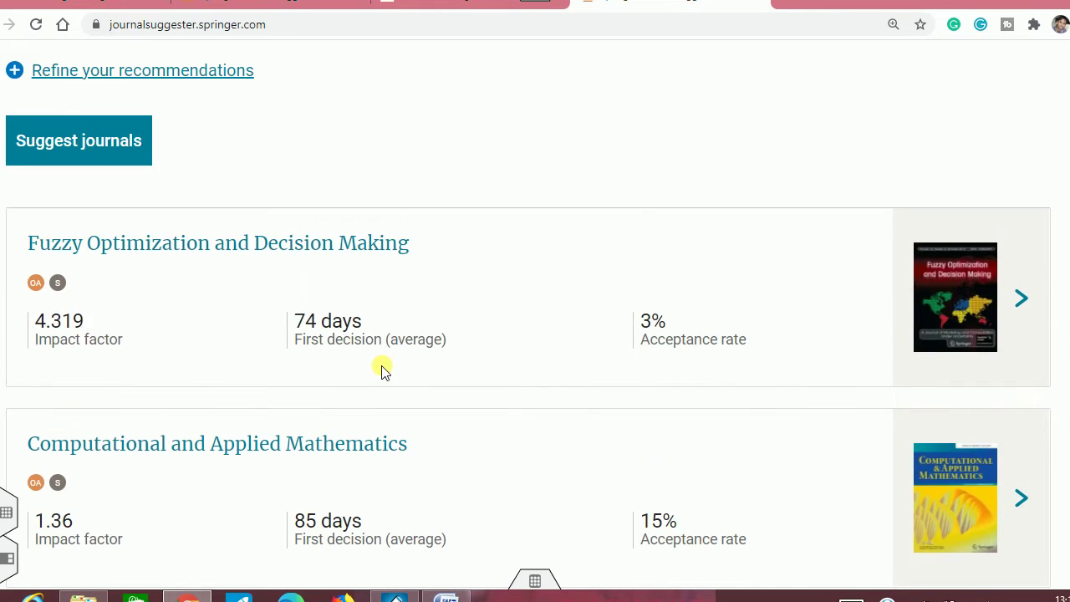
pyautogui.scroll(7, 287, 303)
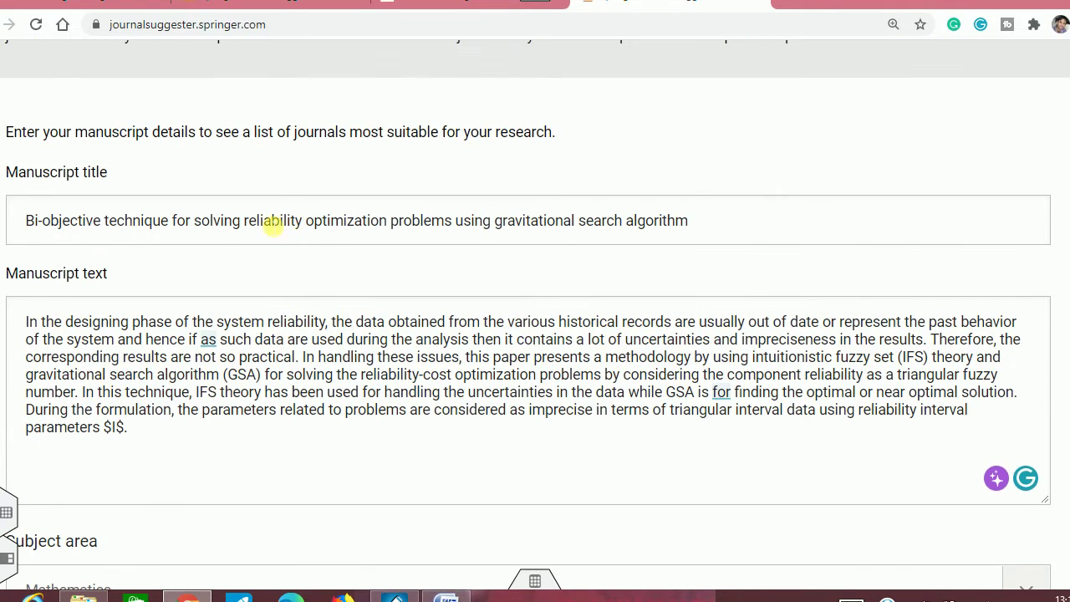
pyautogui.moveTo(271, 227); pyautogui.dragTo(428, 233)
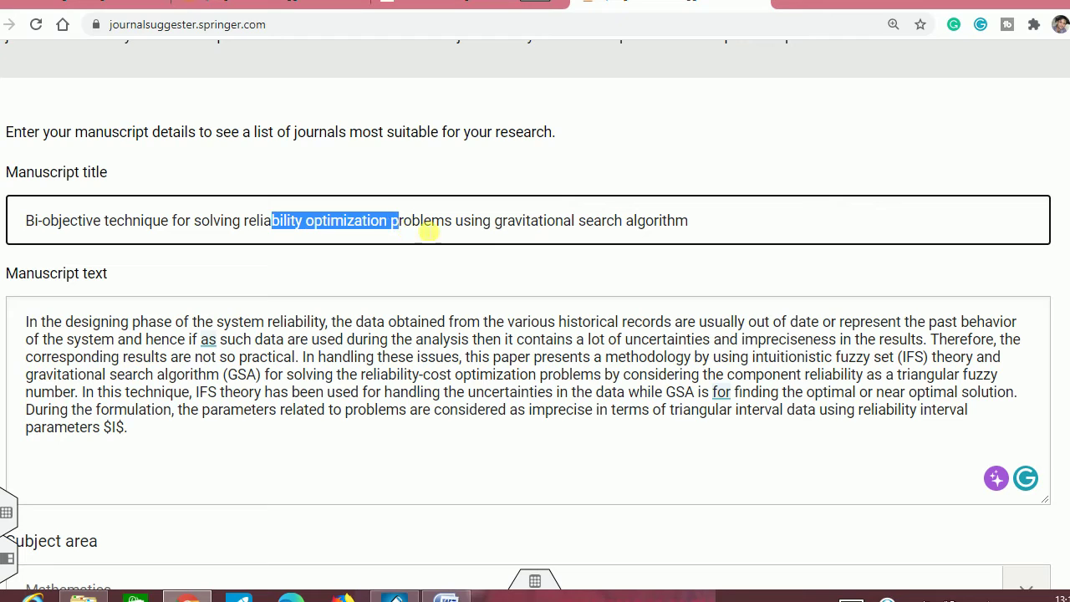
pyautogui.moveTo(577, 227); pyautogui.dragTo(632, 225)
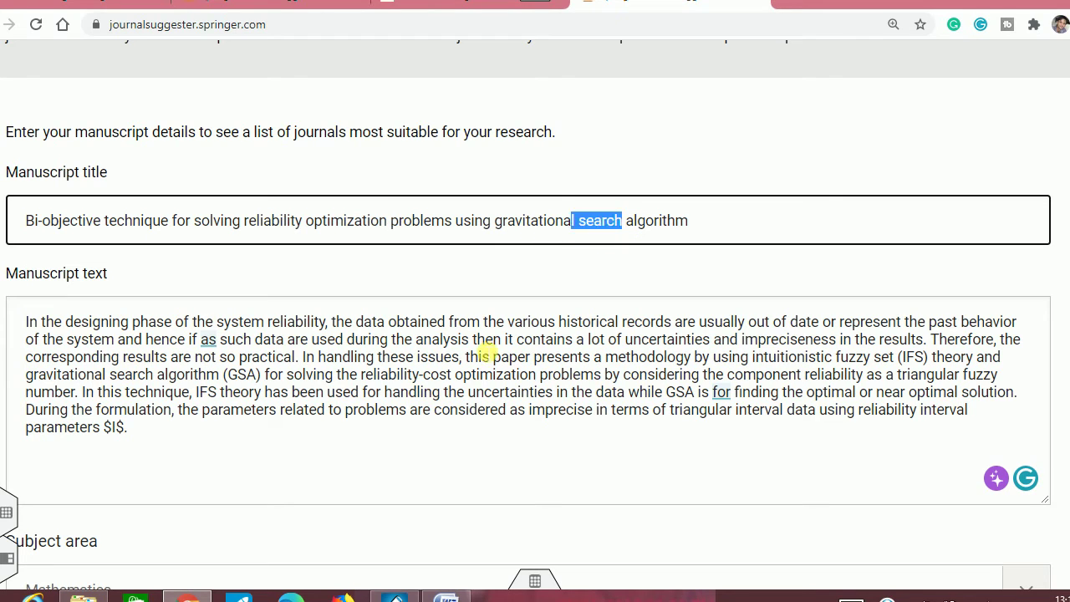
pyautogui.moveTo(874, 362); pyautogui.dragTo(749, 357)
pyautogui.click(750, 357)
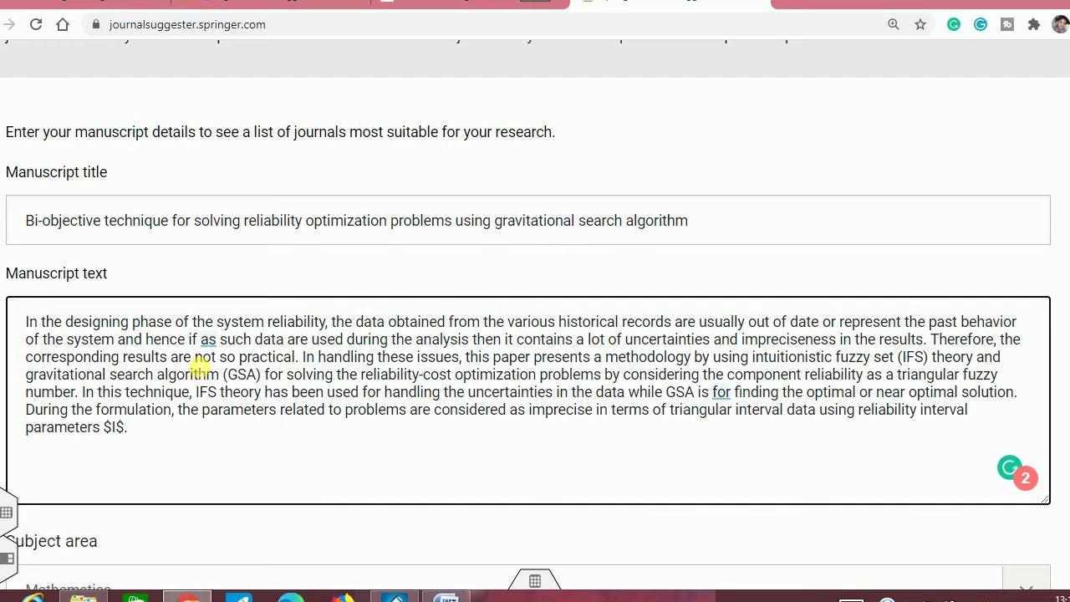
pyautogui.scroll(-6, 201, 368)
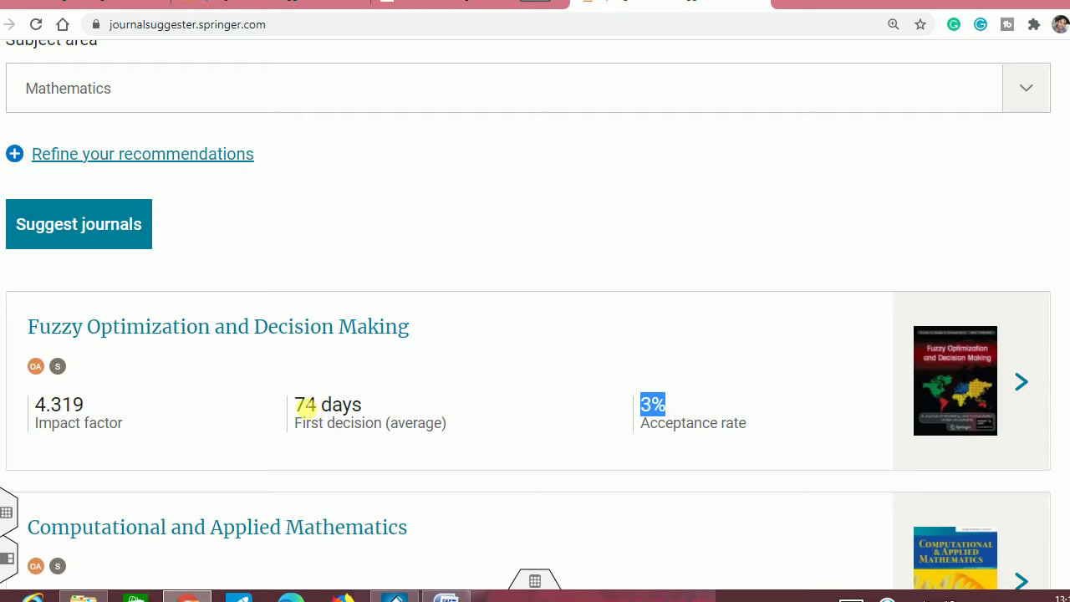
pyautogui.doubleClick(306, 405)
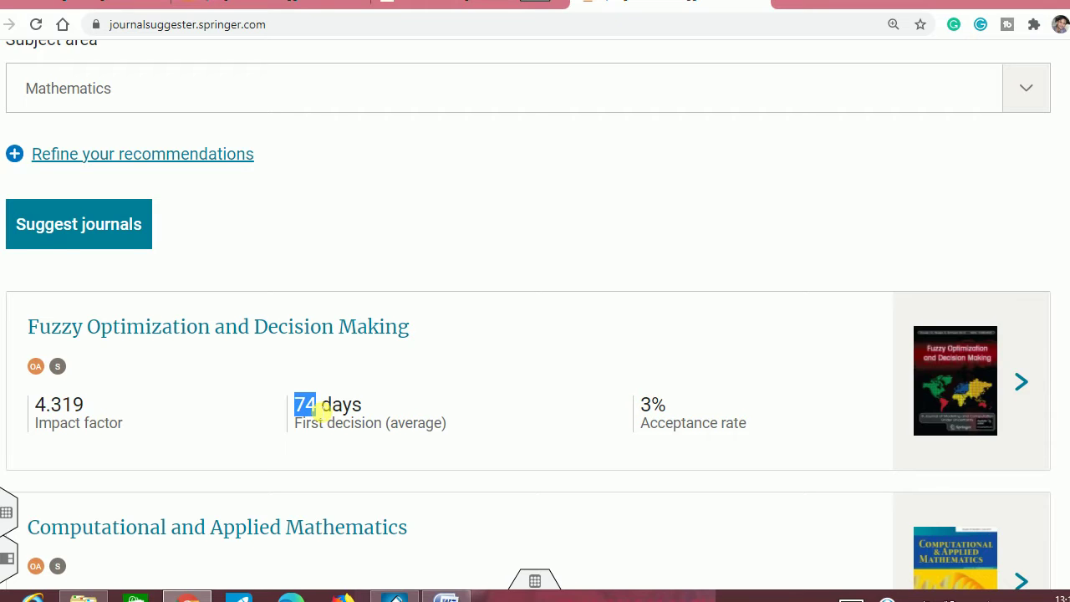
pyautogui.scroll(-2, 316, 409)
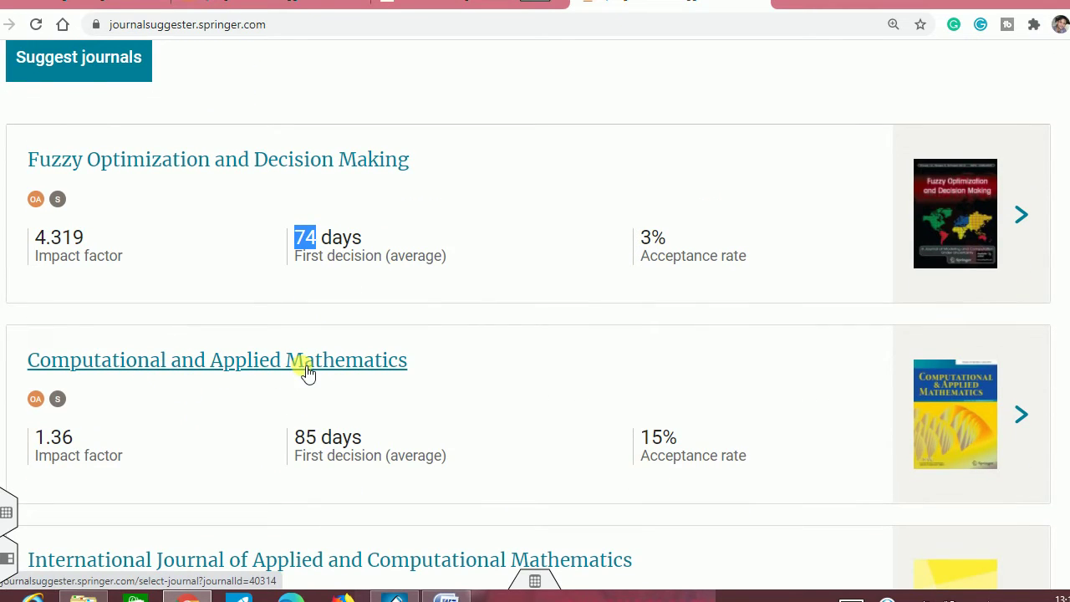
pyautogui.moveTo(663, 449); pyautogui.dragTo(654, 443)
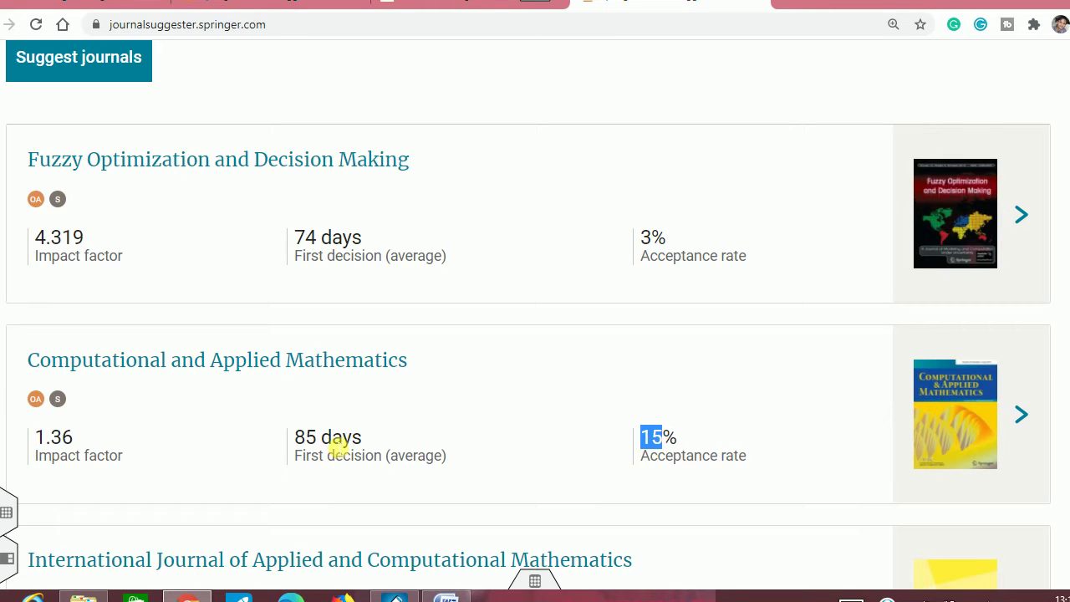
pyautogui.scroll(-3, 338, 448)
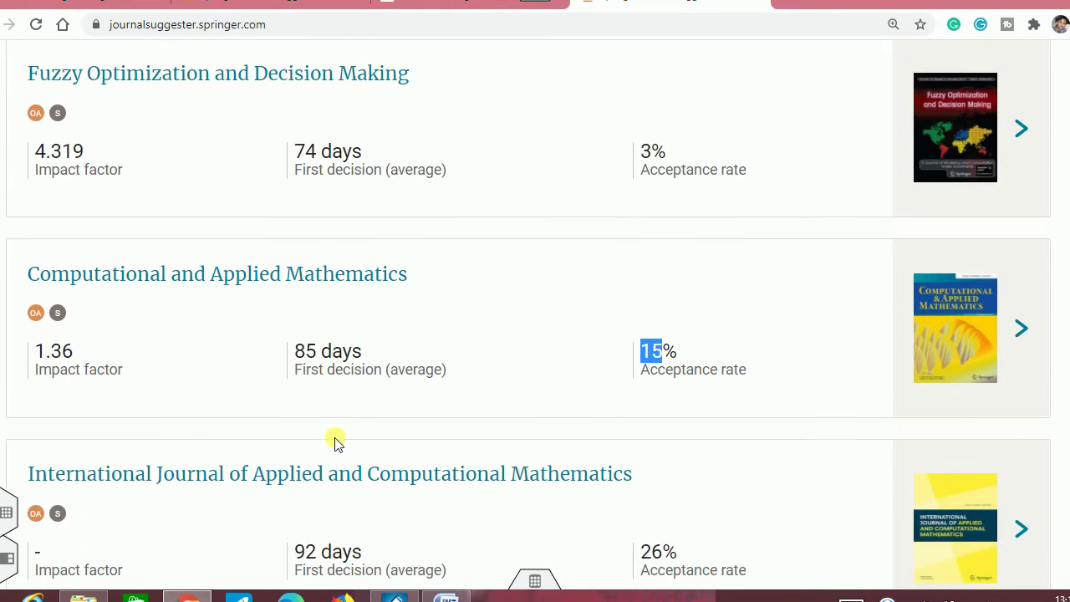
pyautogui.moveTo(43, 398); pyautogui.dragTo(42, 393)
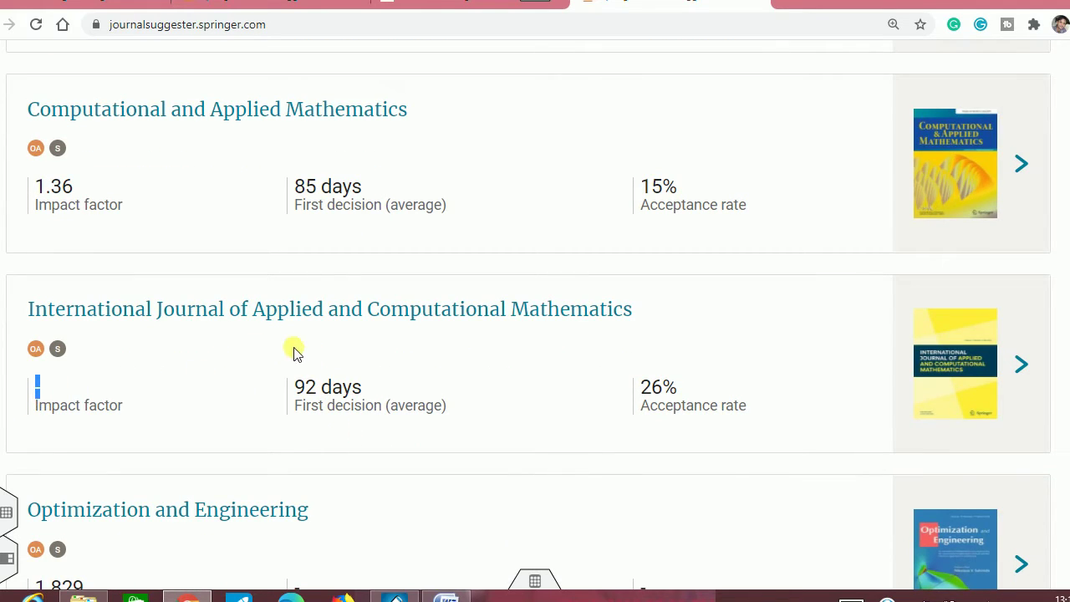
pyautogui.scroll(-2, 276, 360)
pyautogui.scroll(-2, 502, 351)
pyautogui.scroll(-1, 276, 361)
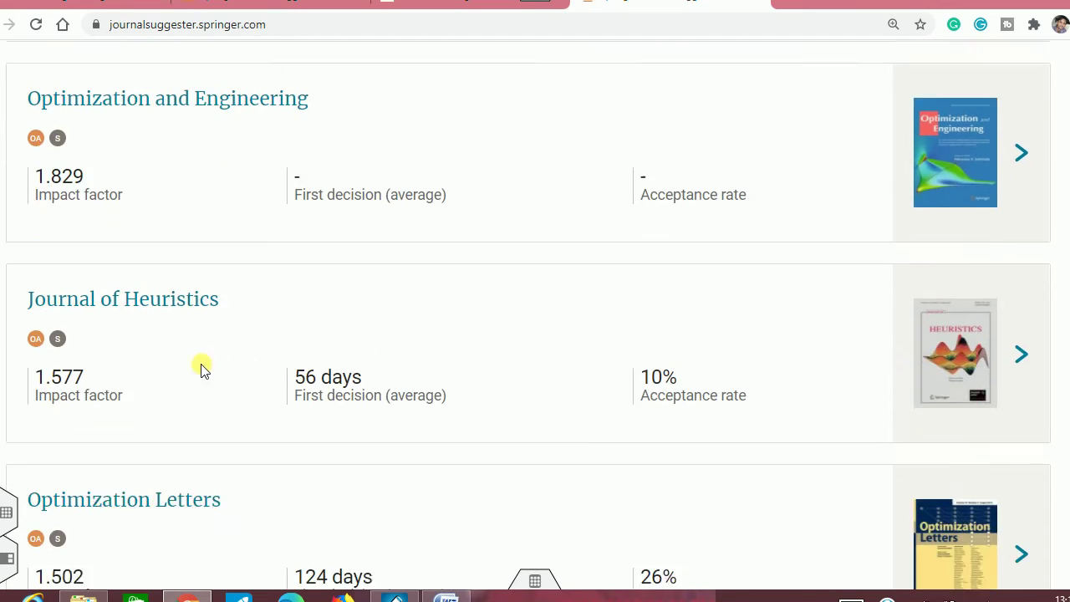
pyautogui.scroll(-1, 577, 343)
pyautogui.scroll(-4, 471, 358)
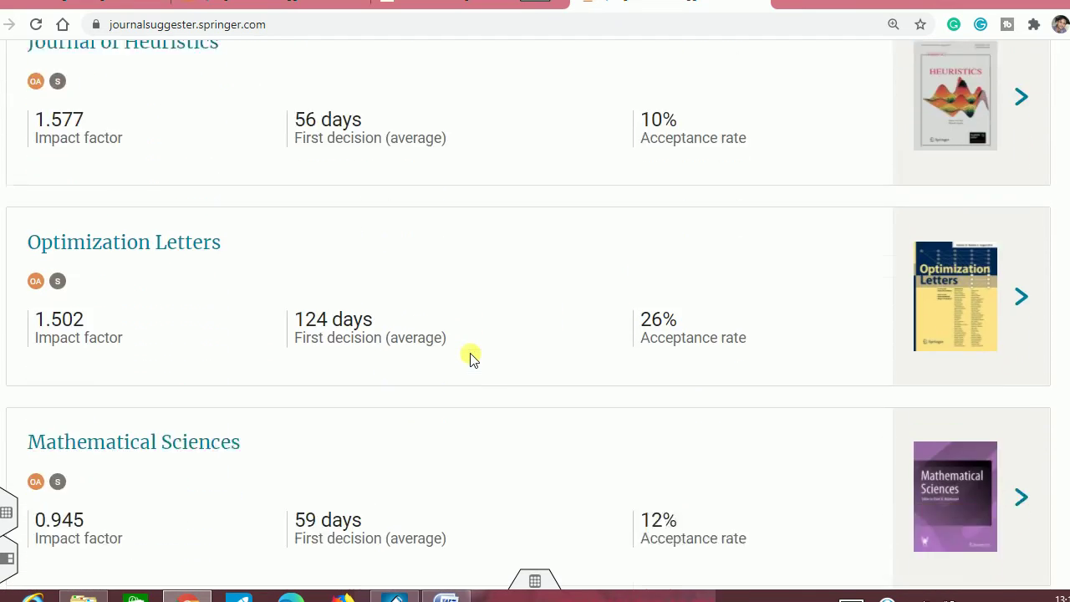
pyautogui.moveTo(89, 353); pyautogui.dragTo(49, 353)
pyautogui.scroll(-4, 644, 370)
pyautogui.scroll(9, 515, 374)
pyautogui.scroll(4, 516, 374)
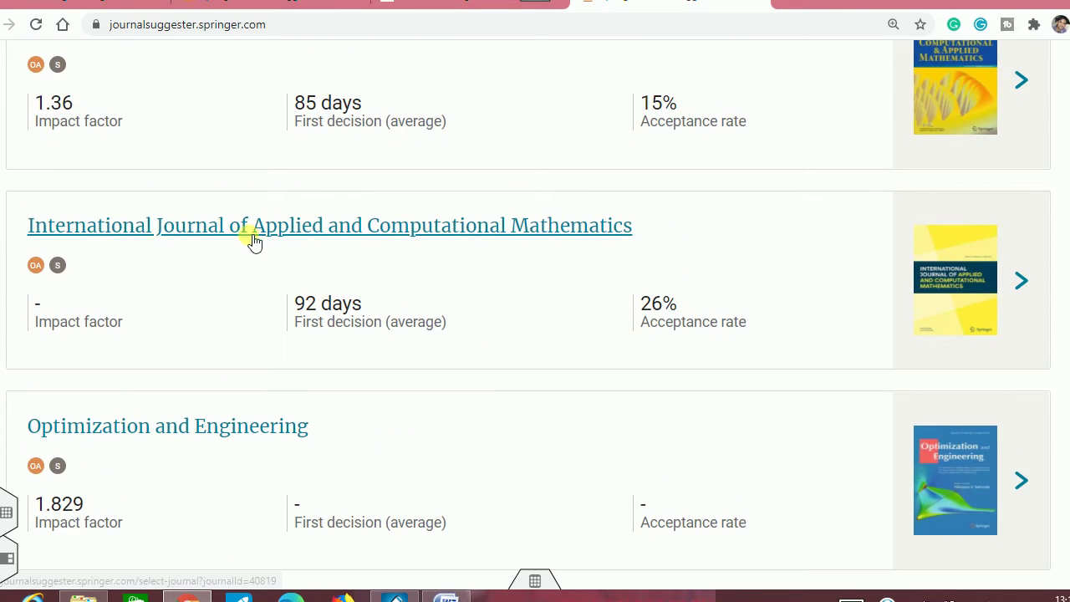
pyautogui.scroll(9, 323, 241)
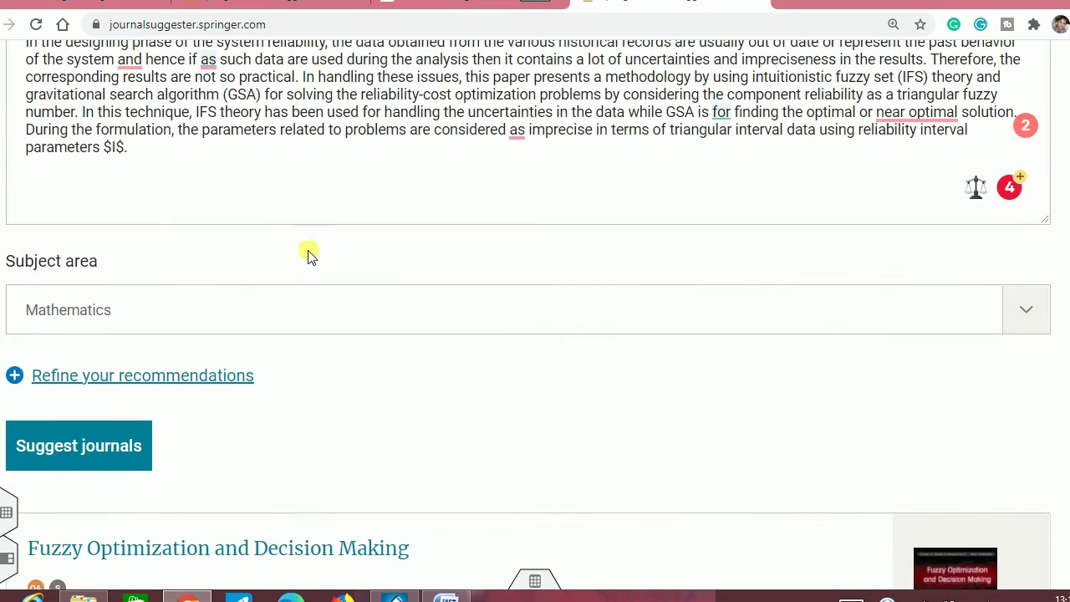
# Step: Add Science Citation Index Expanded (SciSearch) as an indexing filter and rerun the suggestions
pyautogui.click(209, 406)
pyautogui.scroll(-3, 301, 318)
pyautogui.scroll(-3, 300, 315)
pyautogui.click(280, 363)
pyautogui.write('scien')
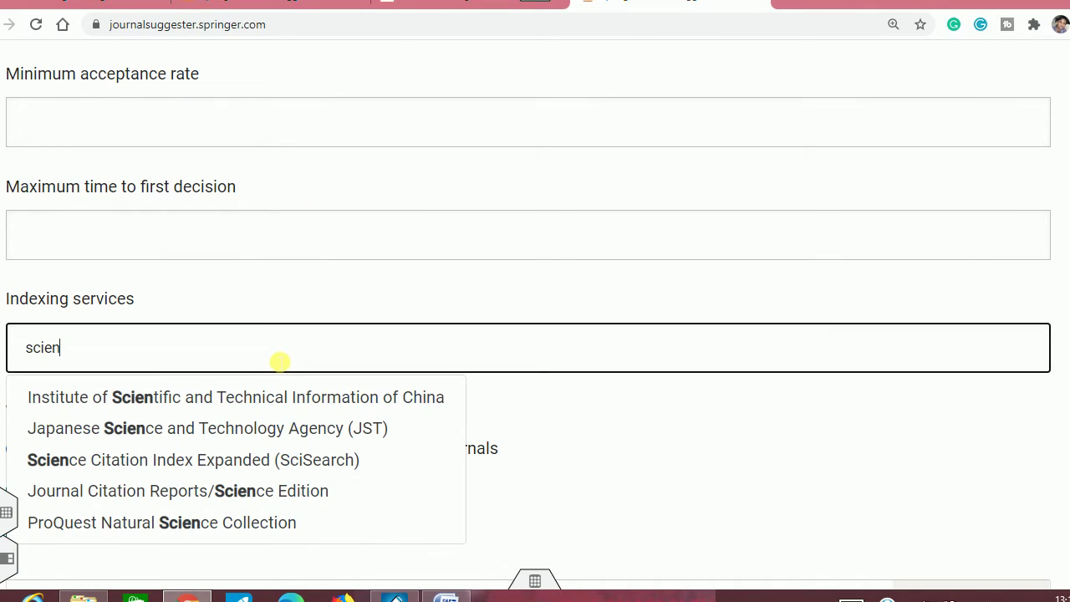
pyautogui.click(183, 462)
pyautogui.click(95, 553)
# Step: Scroll the results and highlight Fuzzy Optimization's 3% acceptance rate
pyautogui.scroll(-2, 171, 450)
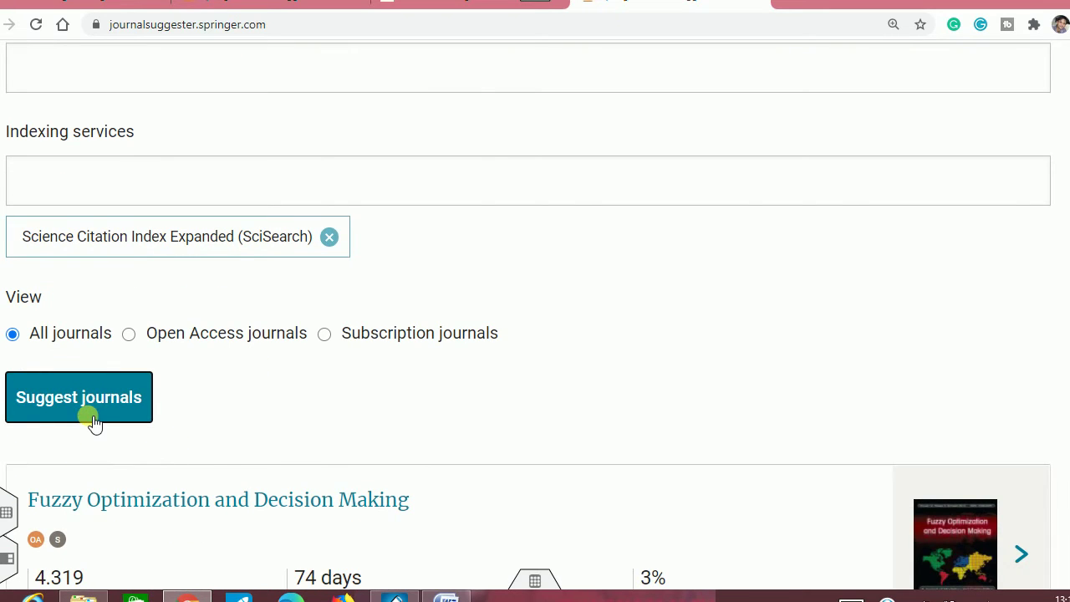
pyautogui.scroll(-5, 95, 418)
pyautogui.scroll(-1, 191, 208)
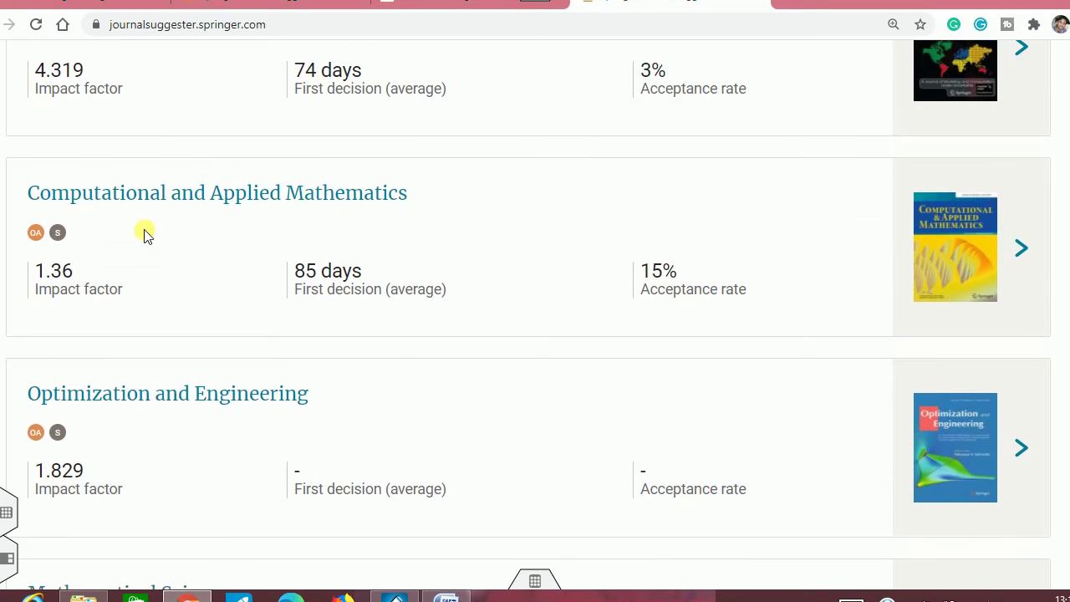
pyautogui.scroll(-2, 75, 294)
pyautogui.scroll(-5, 79, 301)
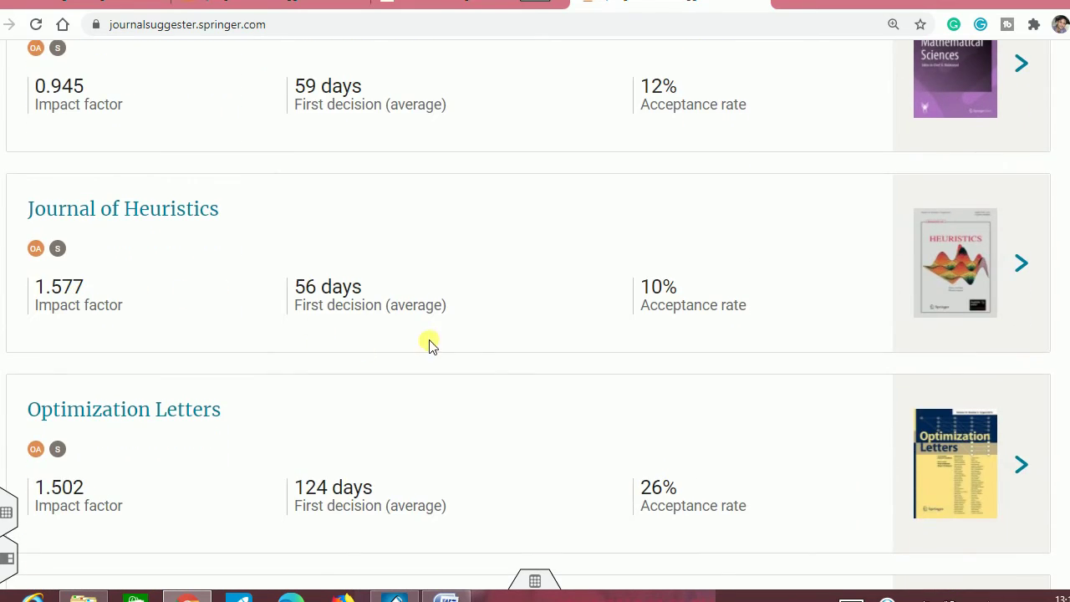
pyautogui.scroll(-3, 469, 345)
pyautogui.scroll(16, 470, 343)
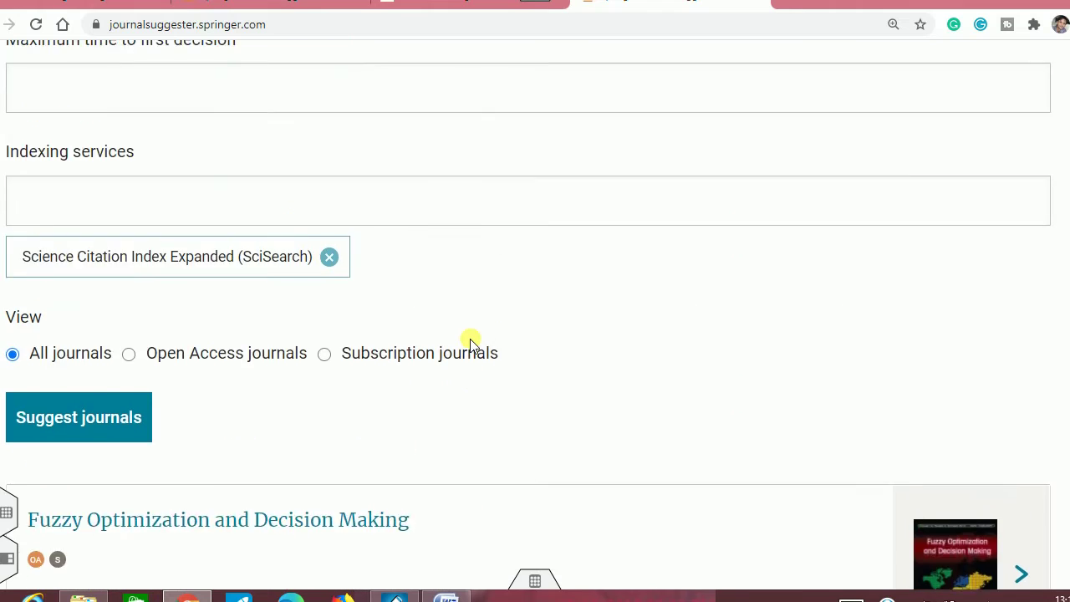
pyautogui.scroll(1, 473, 343)
pyautogui.scroll(-3, 472, 343)
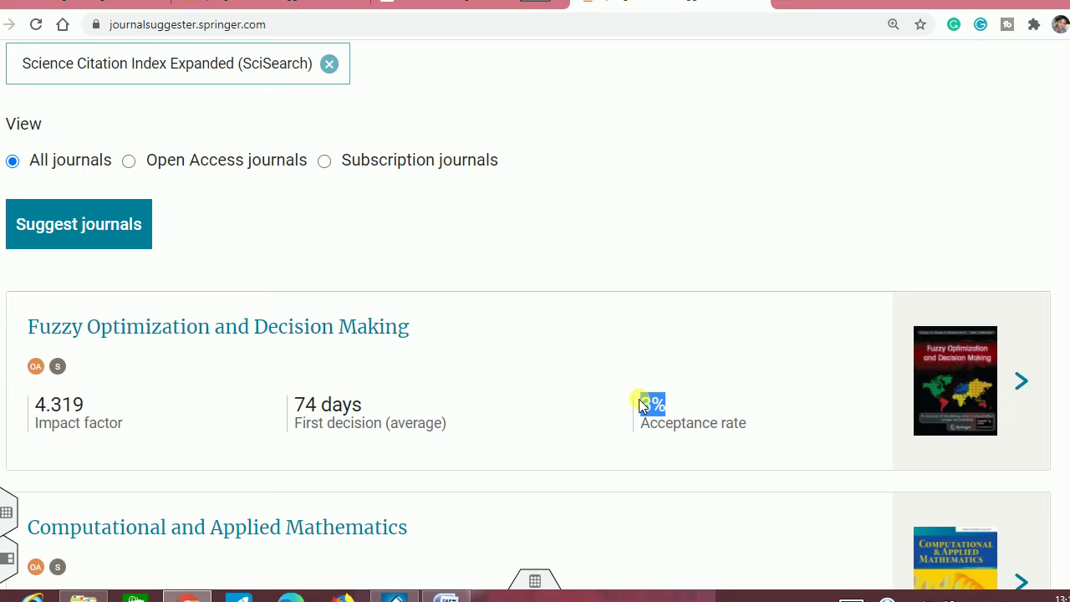
pyautogui.moveTo(684, 428); pyautogui.dragTo(660, 404)
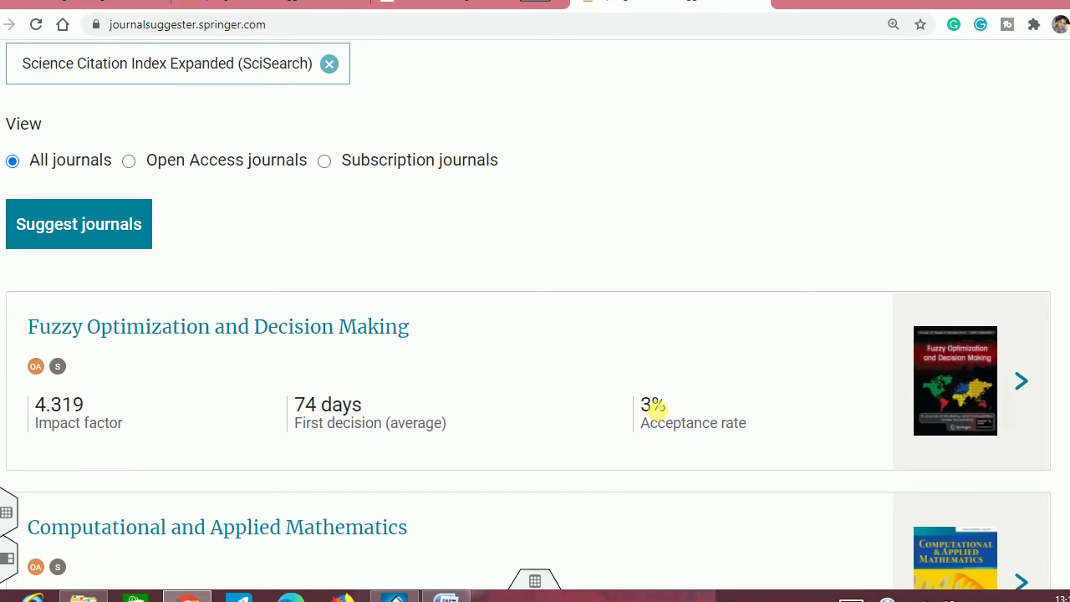
# Step: Scroll through the remaining SciSearch-filtered Mathematics journal suggestions
pyautogui.scroll(-2, 465, 375)
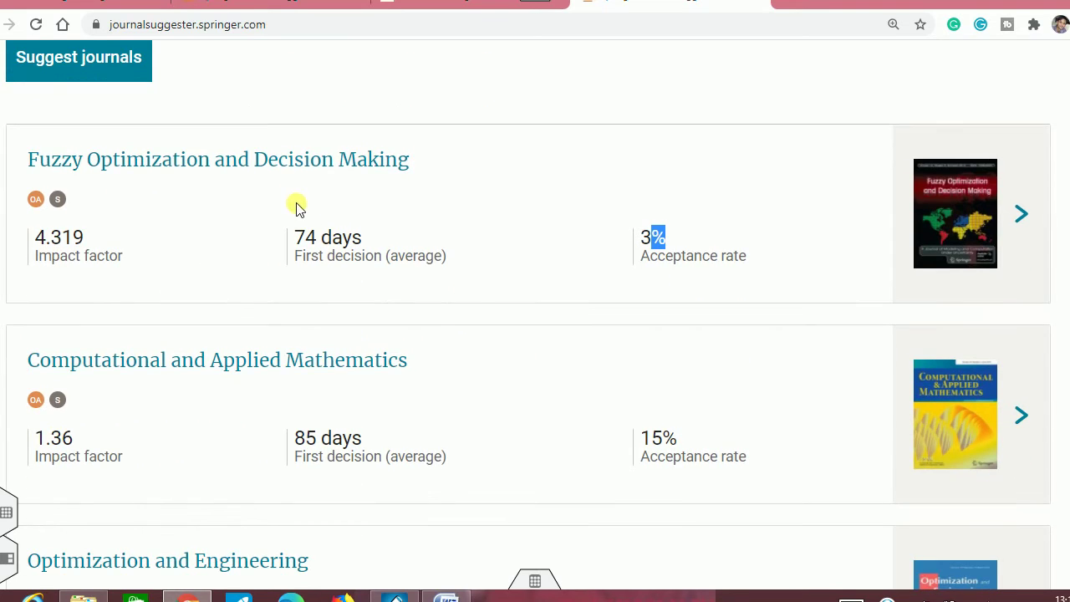
pyautogui.scroll(-3, 267, 368)
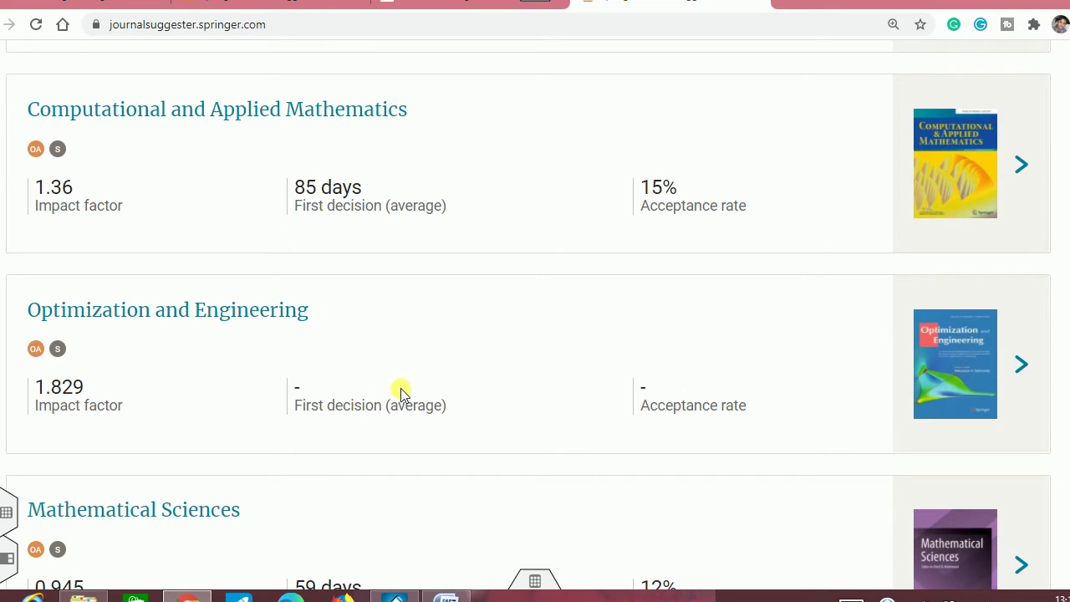
pyautogui.scroll(-4, 393, 401)
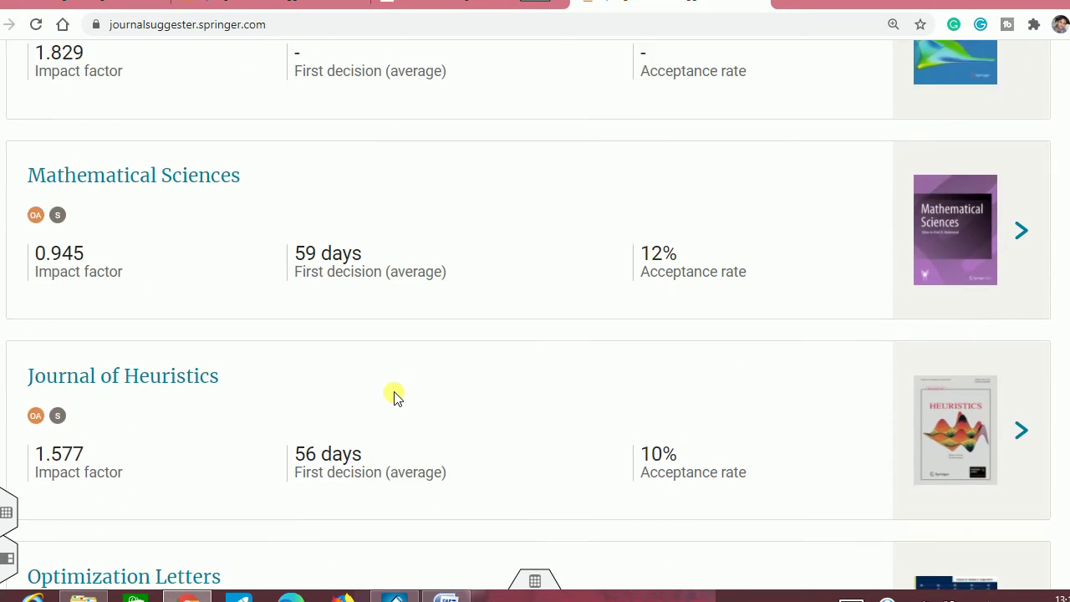
pyautogui.scroll(-1, 395, 397)
pyautogui.scroll(-4, 211, 311)
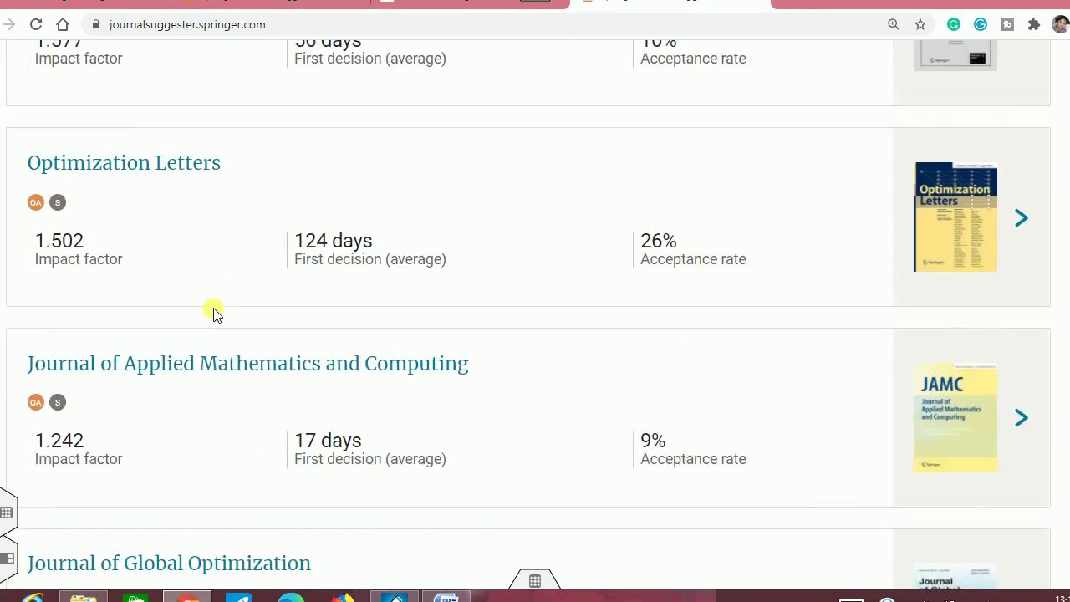
pyautogui.scroll(-2, 213, 312)
pyautogui.scroll(20, 213, 312)
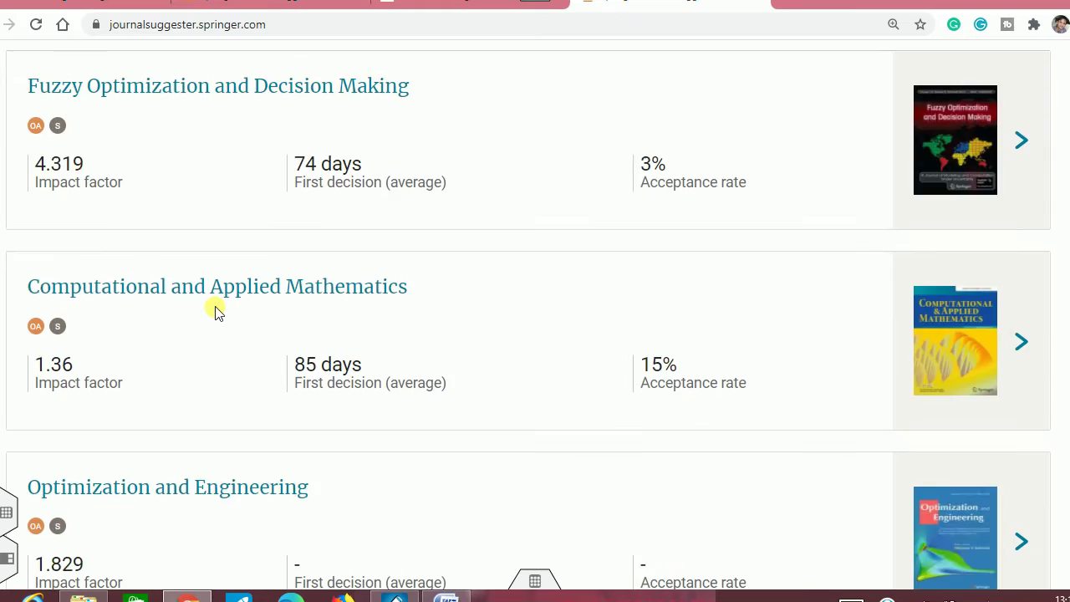
pyautogui.scroll(3, 215, 312)
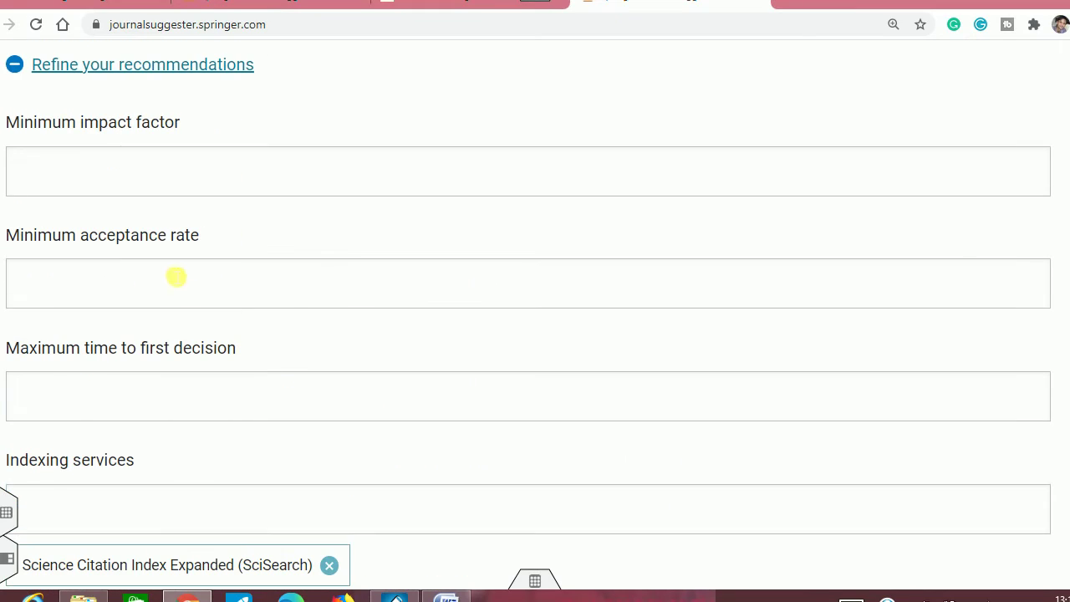
# Step: Search for journals with minimum impact factor 2 and first decision within 35 days
pyautogui.click(124, 178)
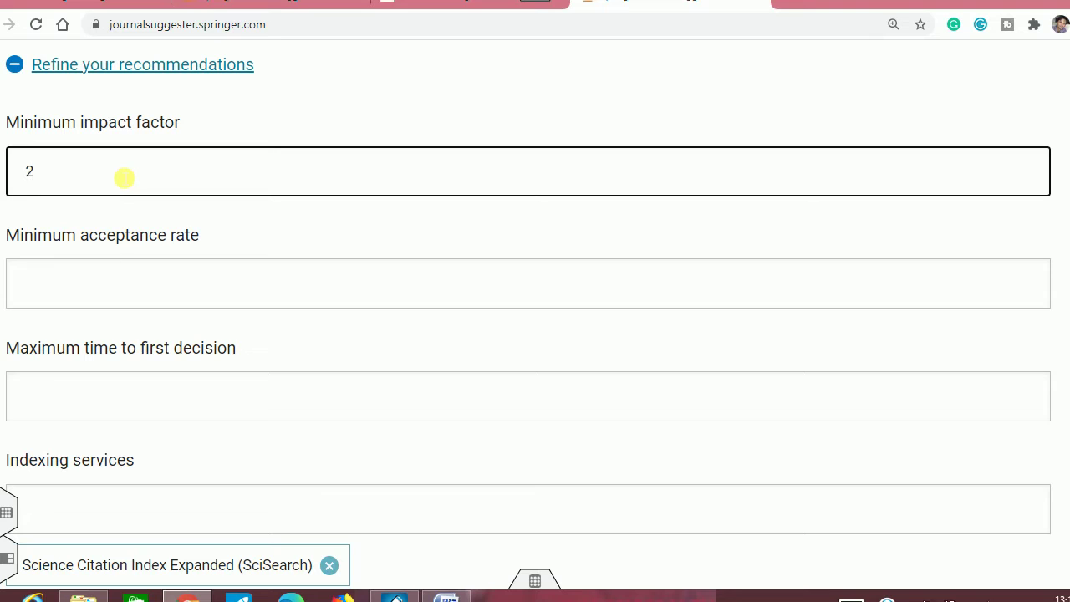
pyautogui.scroll(2, 124, 175)
pyautogui.scroll(-2, 222, 384)
pyautogui.click(234, 312)
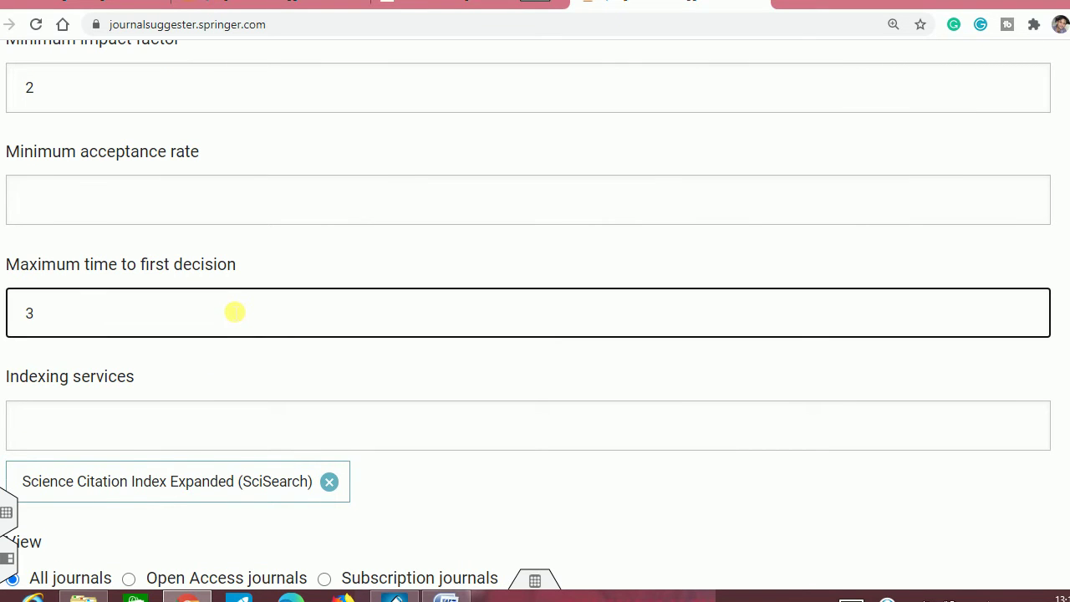
pyautogui.scroll(-3, 234, 312)
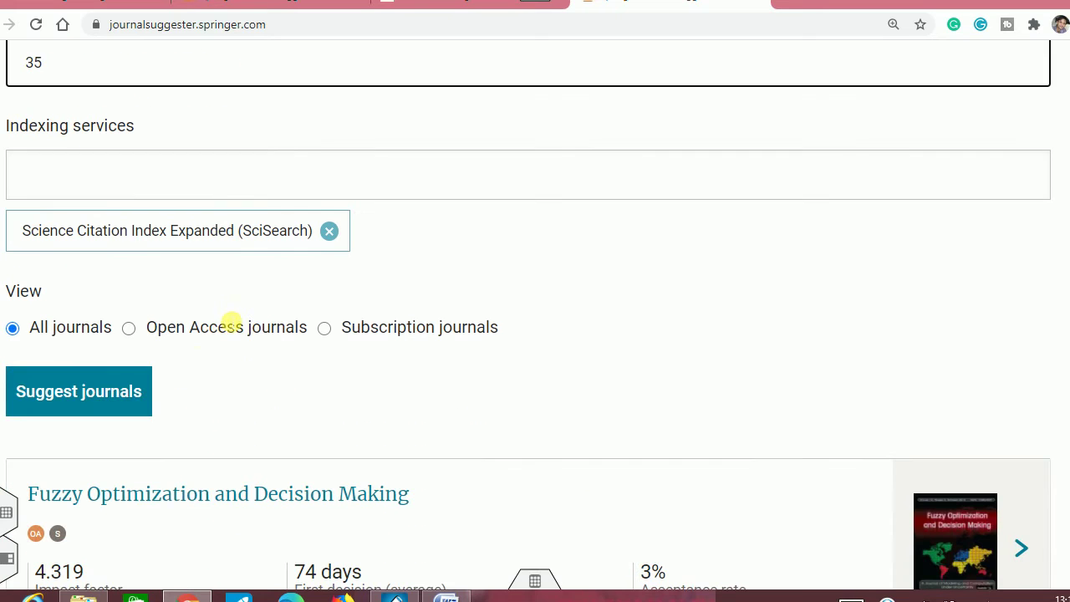
pyautogui.click(125, 390)
# Step: Scroll back up past the empty results to the minimum impact factor field
pyautogui.scroll(1, 198, 262)
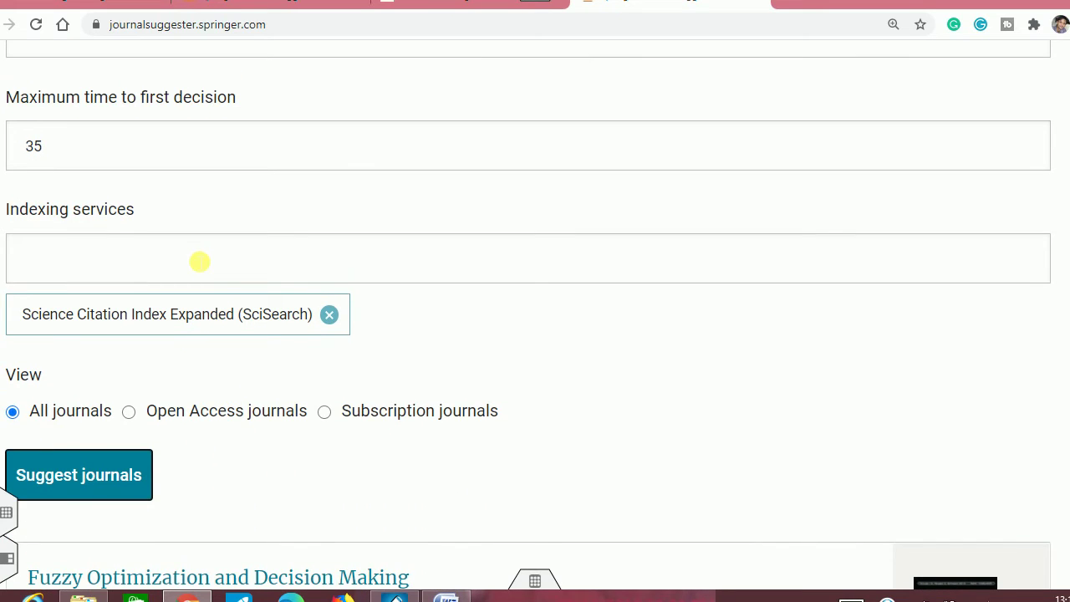
pyautogui.scroll(1, 160, 256)
pyautogui.scroll(2, 131, 262)
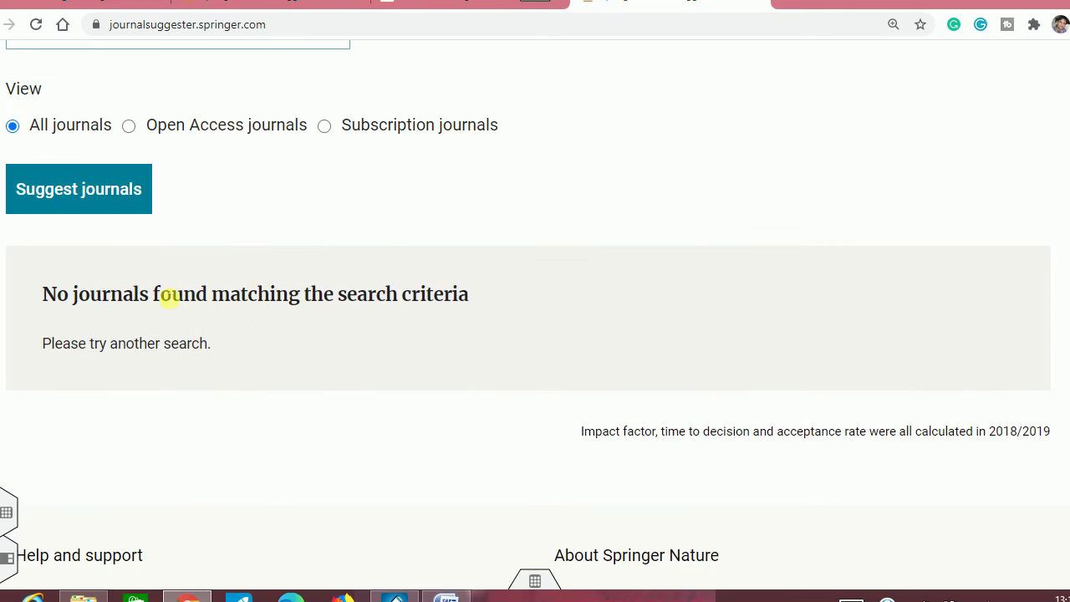
pyautogui.scroll(6, 284, 306)
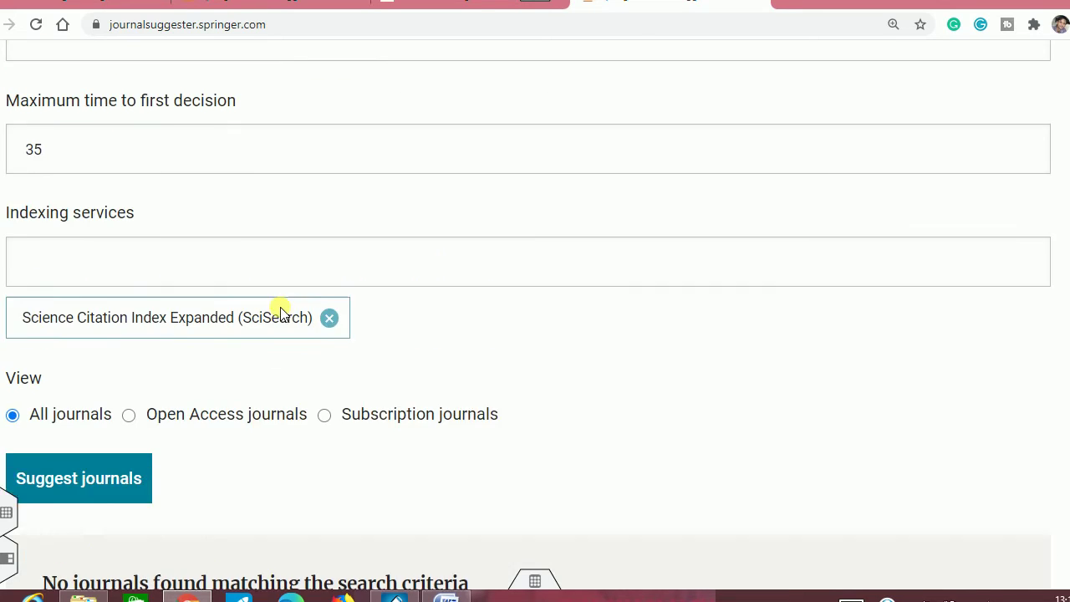
pyautogui.click(65, 146)
# Step: Clear the 35-day first-decision limit and rerun the journal suggestions
pyautogui.click(81, 356)
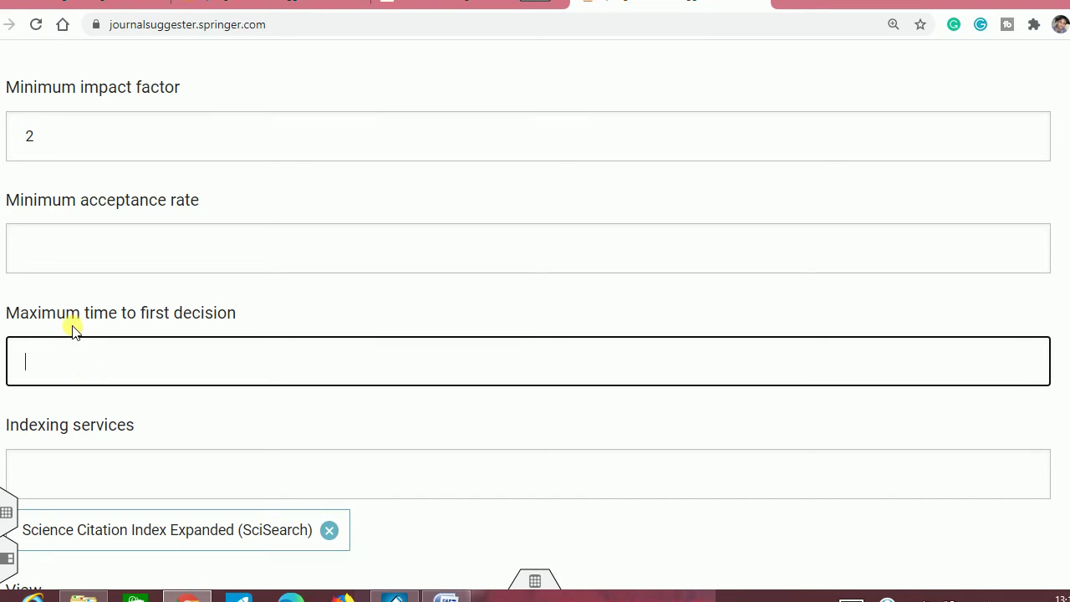
pyautogui.scroll(-3, 86, 328)
pyautogui.scroll(5, 86, 326)
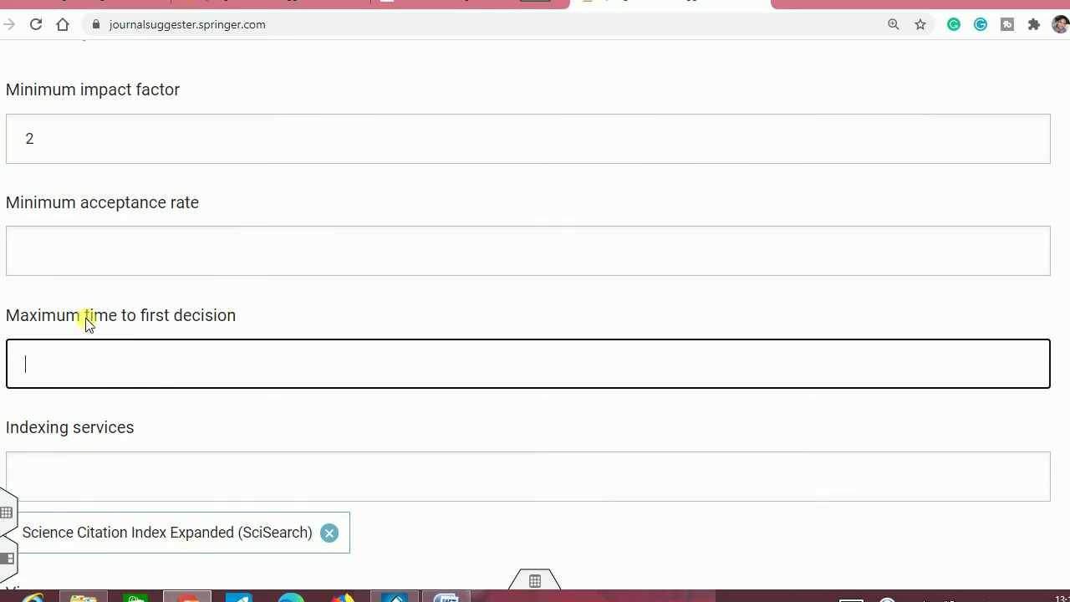
pyautogui.scroll(1, 86, 322)
pyautogui.scroll(-4, 131, 337)
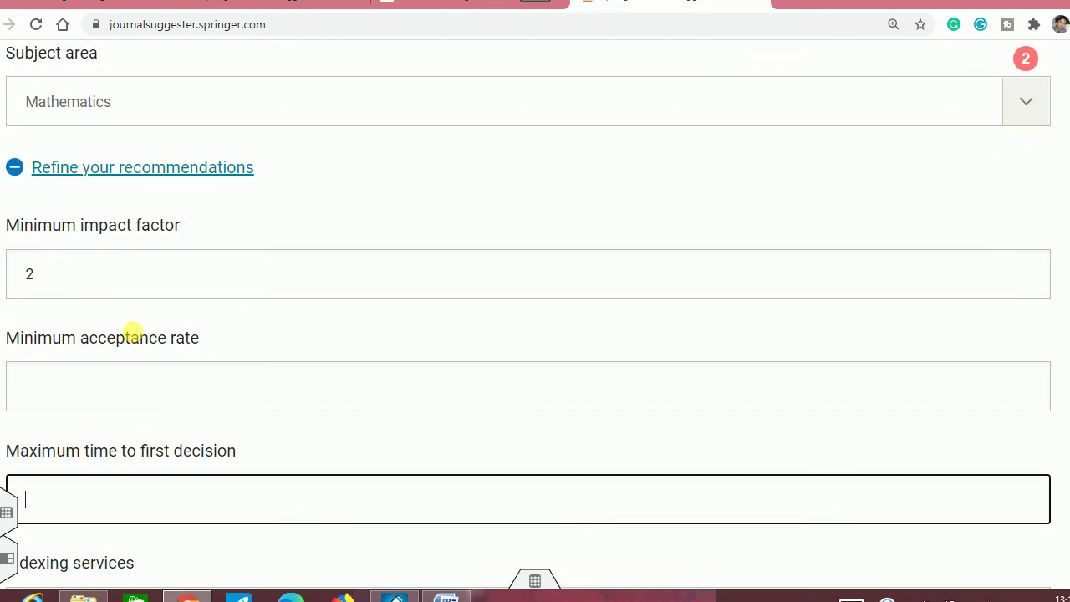
pyautogui.scroll(-2, 131, 337)
pyautogui.click(115, 509)
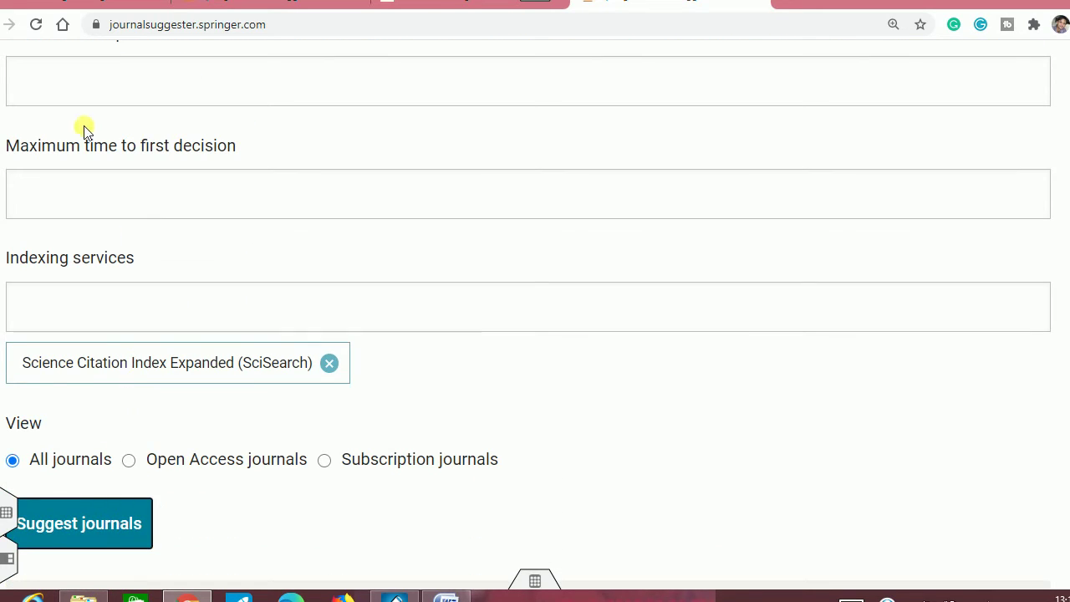
# Step: Browse the Mathematics results, such as Fuzzy Optimization and Decision Making, then return to the filters
pyautogui.scroll(1, 119, 171)
pyautogui.scroll(2, 120, 171)
pyautogui.scroll(-8, 68, 229)
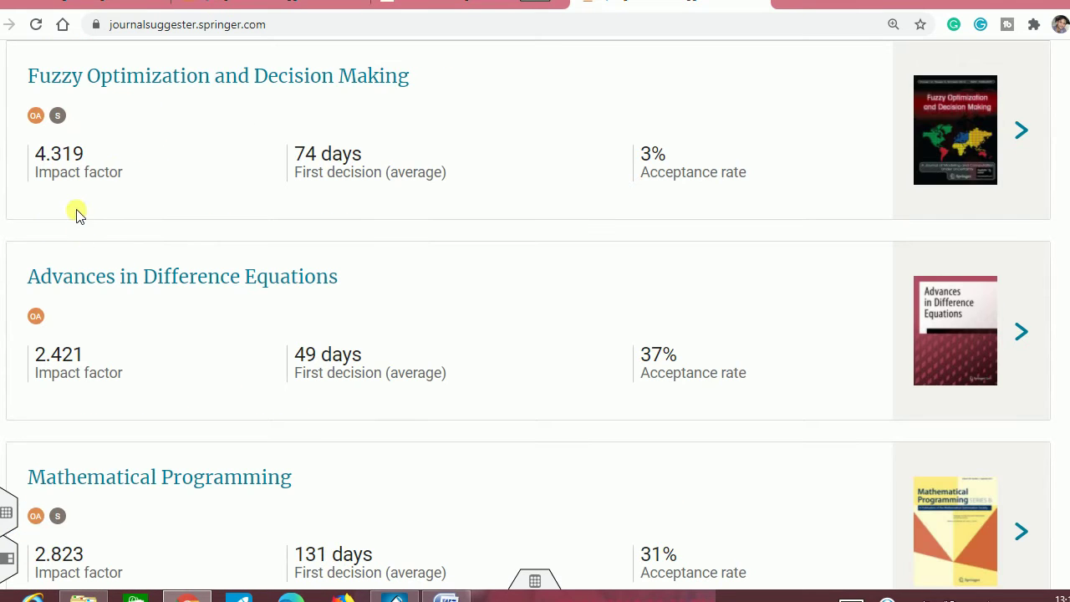
pyautogui.scroll(-1, 126, 179)
pyautogui.scroll(-7, 133, 193)
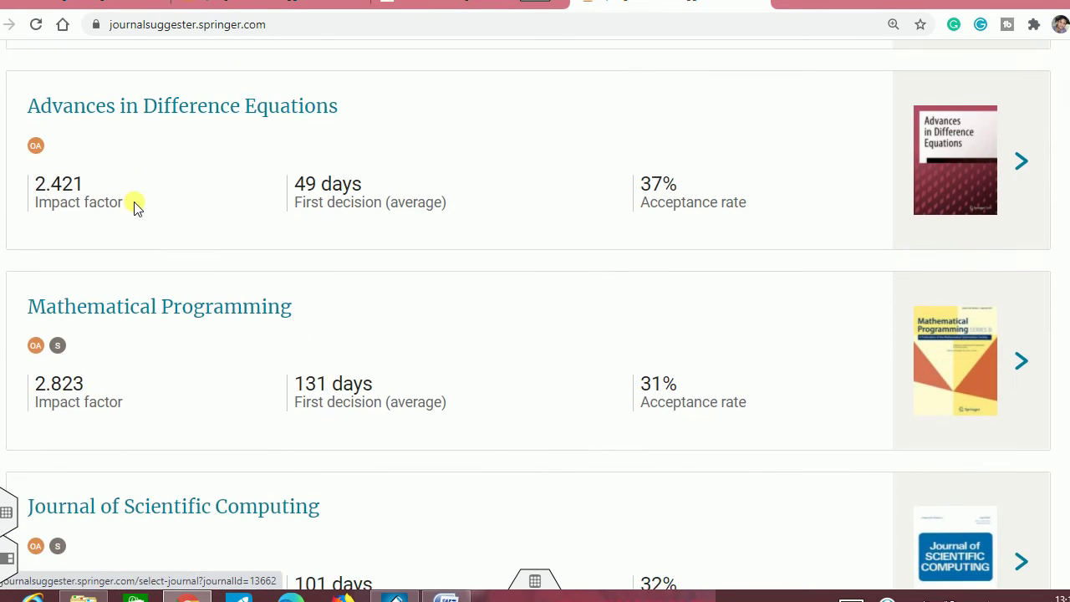
pyautogui.scroll(-4, 156, 268)
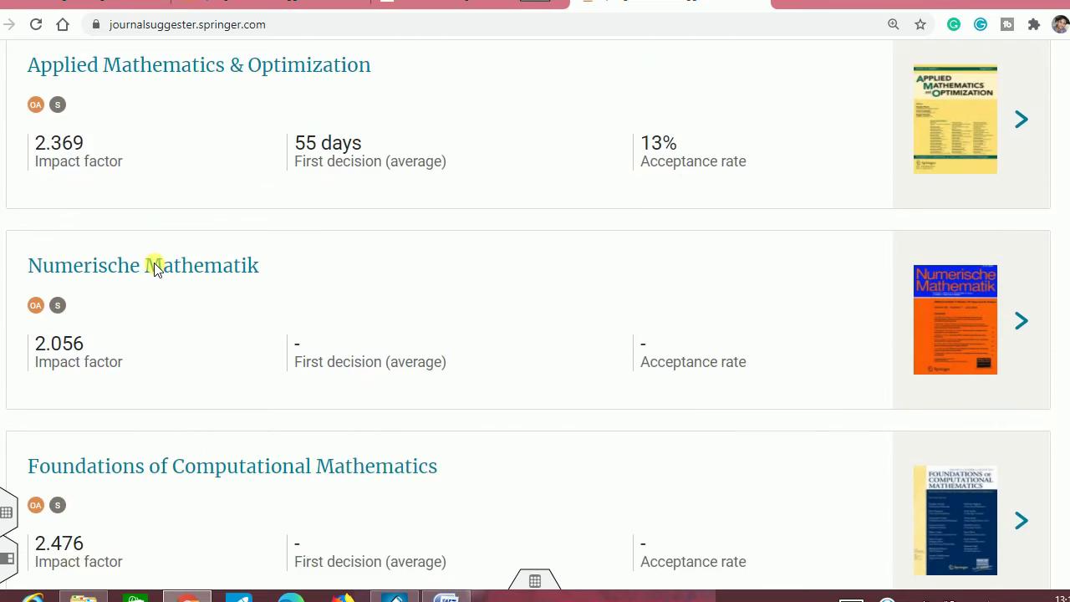
pyautogui.scroll(7, 167, 276)
pyautogui.scroll(15, 174, 275)
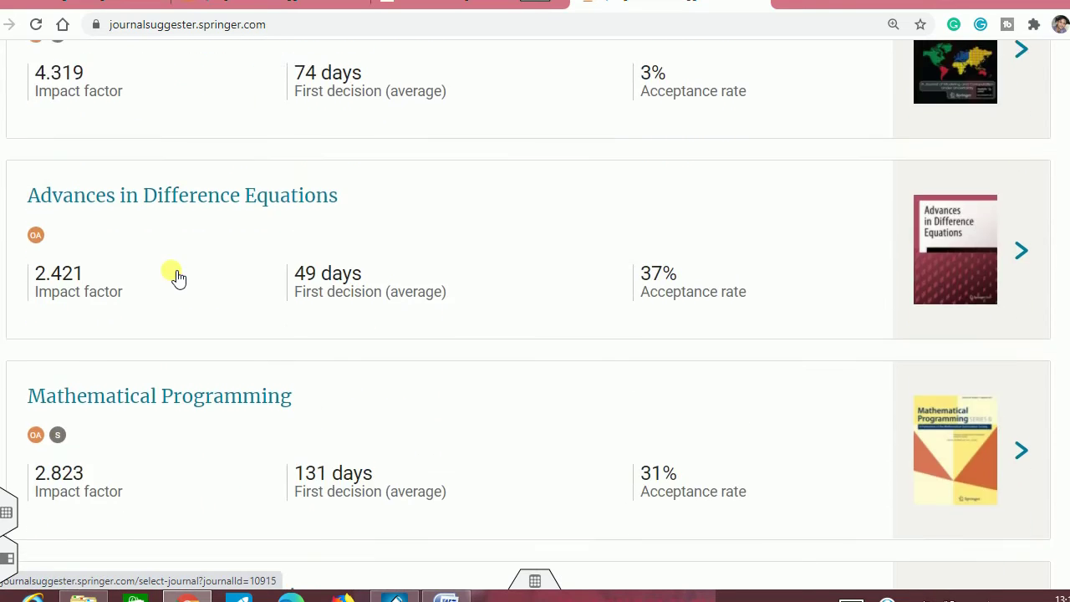
pyautogui.scroll(3, 179, 275)
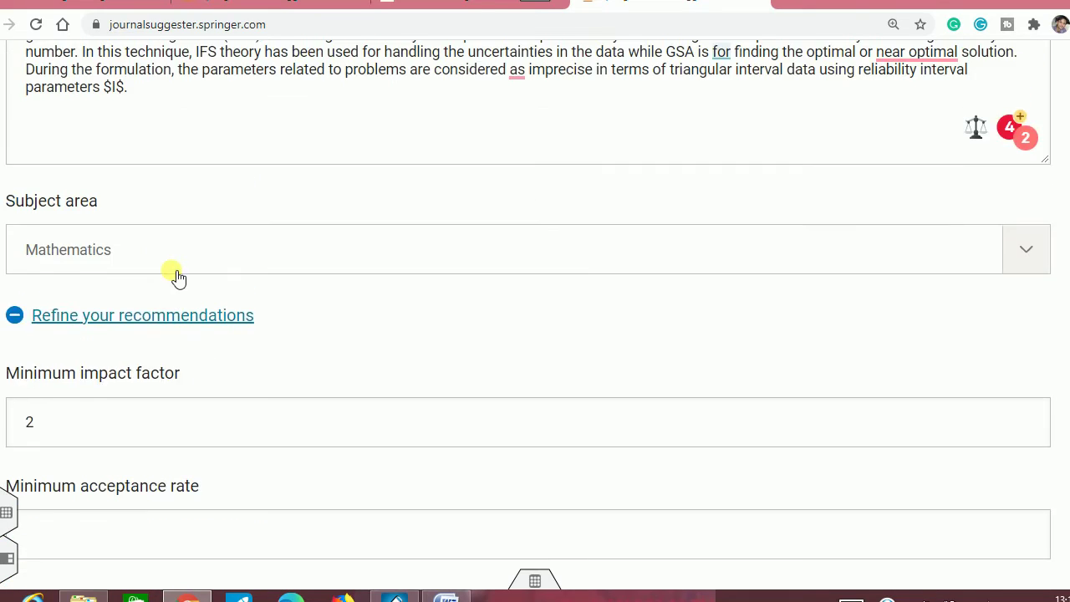
# Step: Change the subject area to Computer Science
pyautogui.click(189, 341)
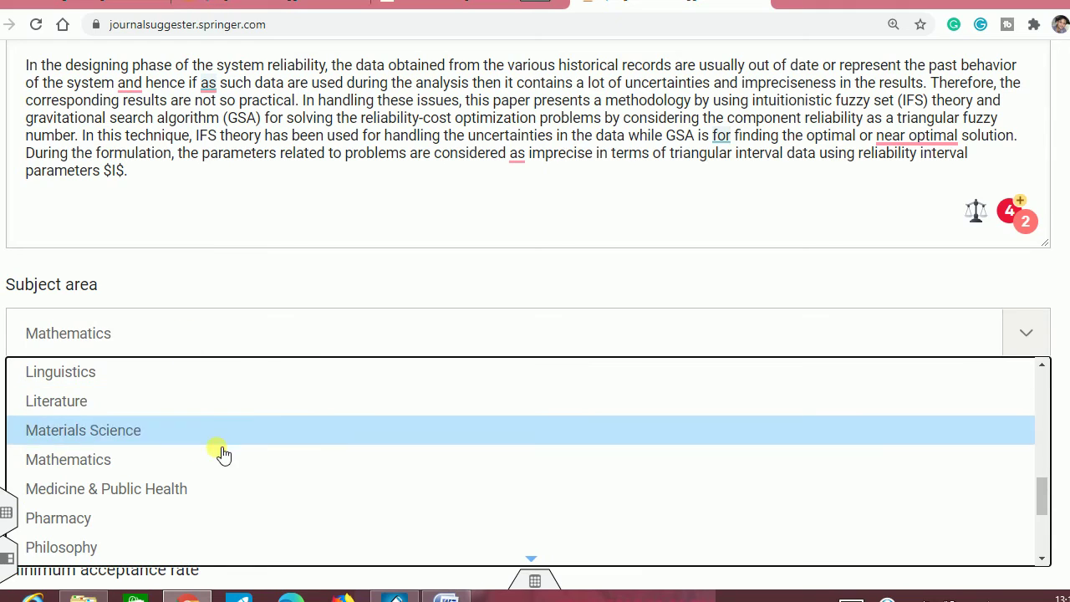
pyautogui.scroll(3, 192, 435)
pyautogui.scroll(1, 192, 432)
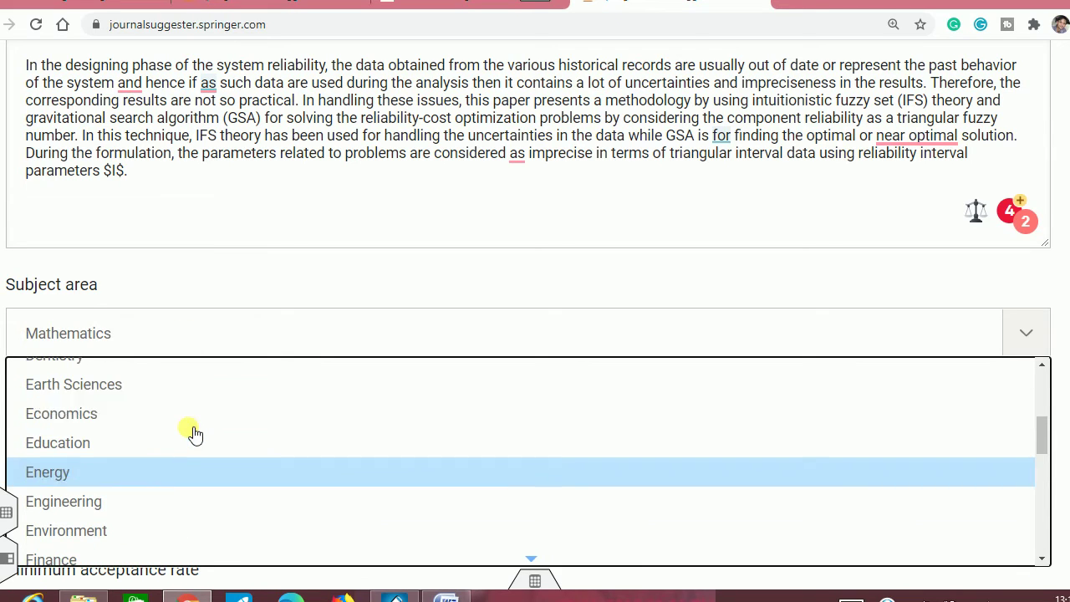
pyautogui.scroll(1, 196, 421)
pyautogui.scroll(2, 197, 418)
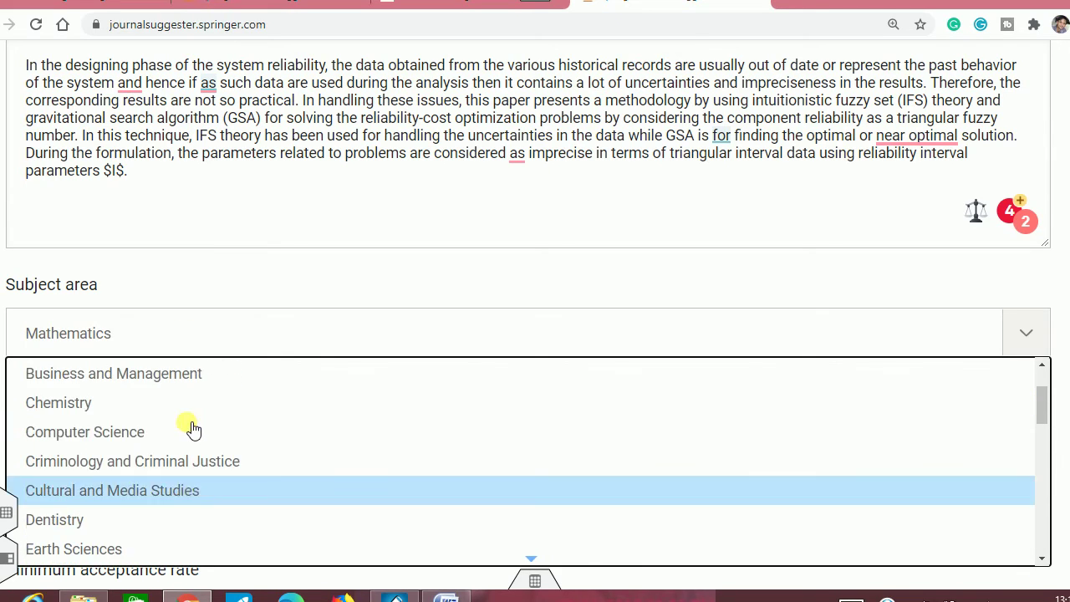
pyautogui.click(132, 437)
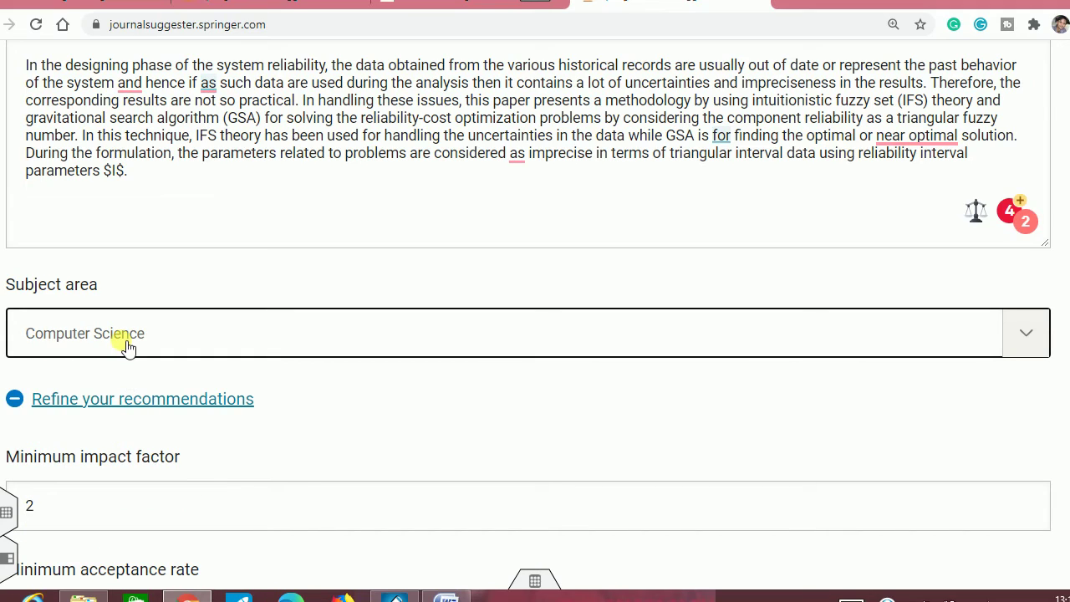
# Step: Clear the minimum impact factor and rerun suggestions, topped by Neural Computing and Applications
pyautogui.scroll(-2, 123, 347)
pyautogui.click(100, 341)
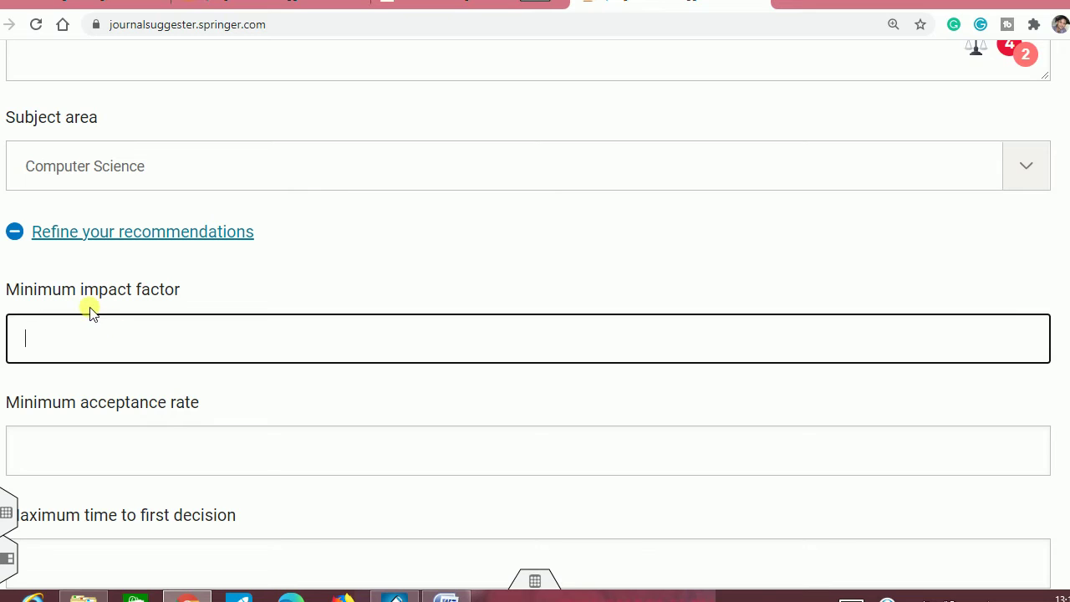
pyautogui.scroll(-5, 98, 306)
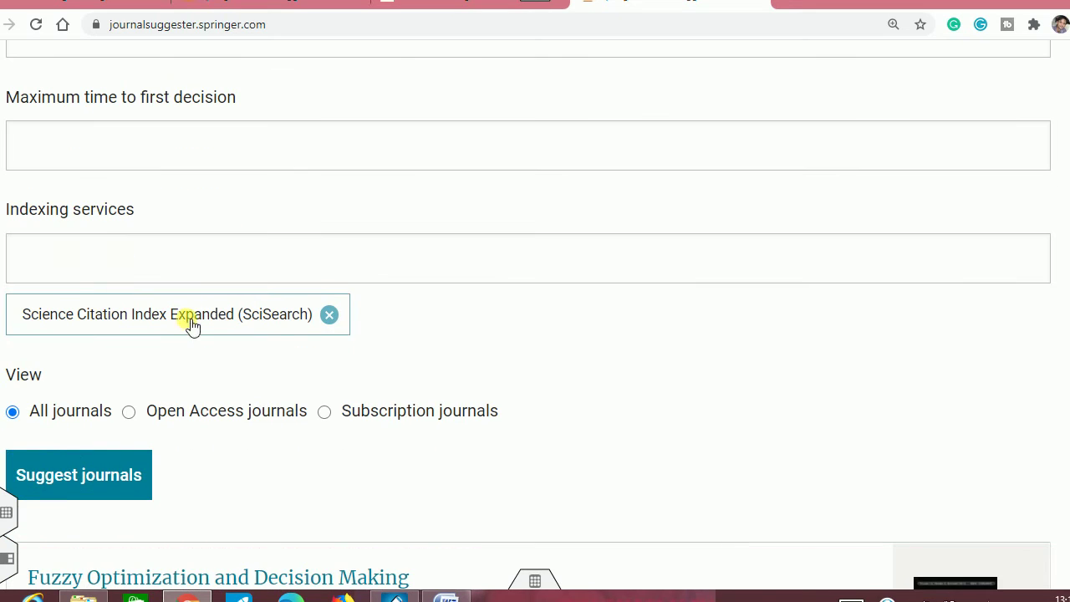
pyautogui.click(103, 477)
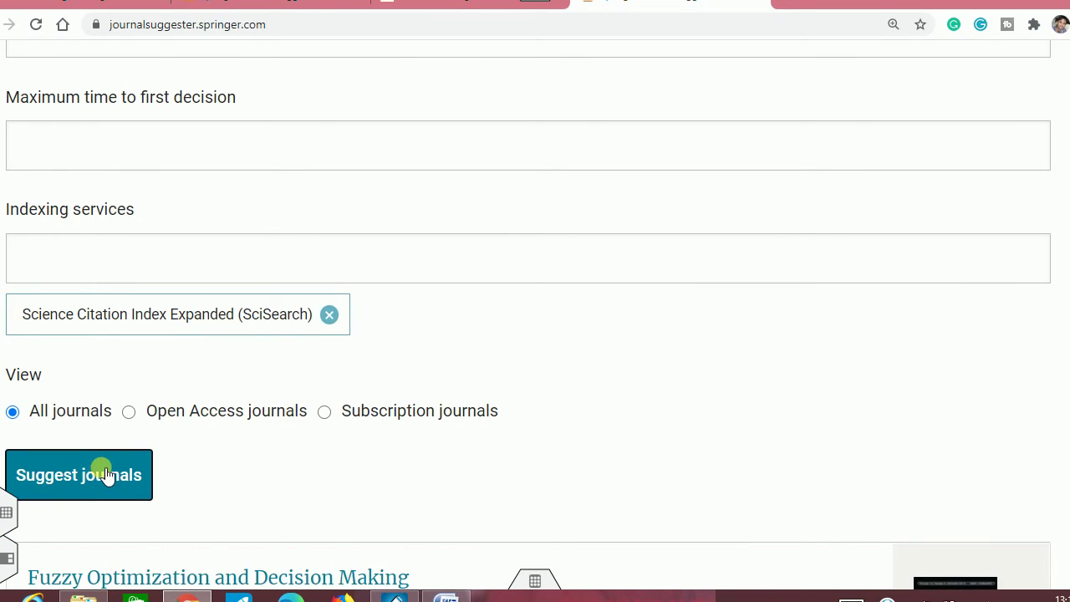
pyautogui.scroll(2, 184, 402)
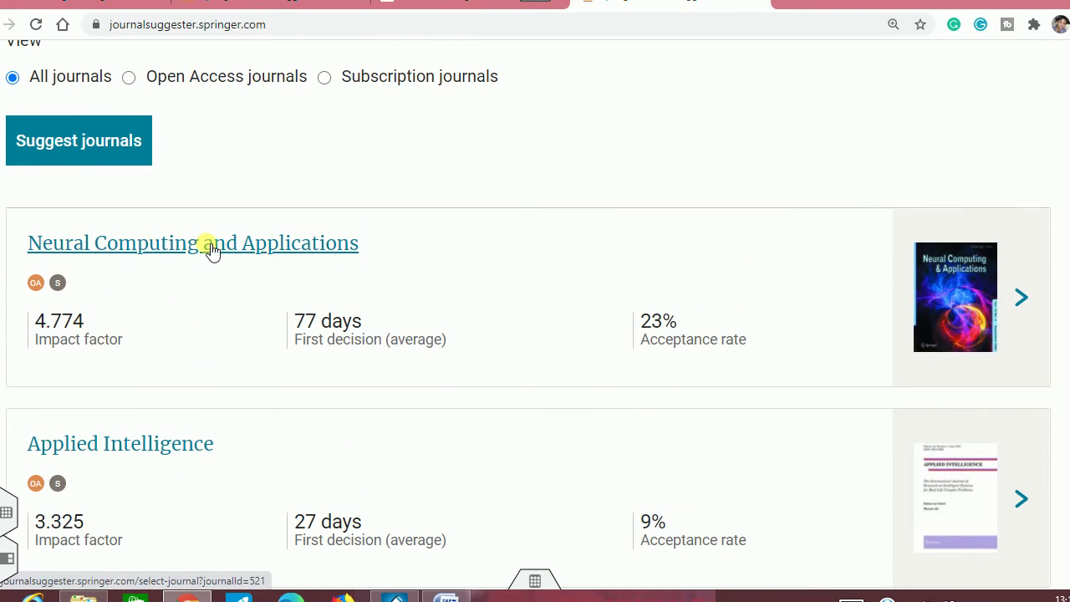
pyautogui.moveTo(676, 320); pyautogui.dragTo(654, 323)
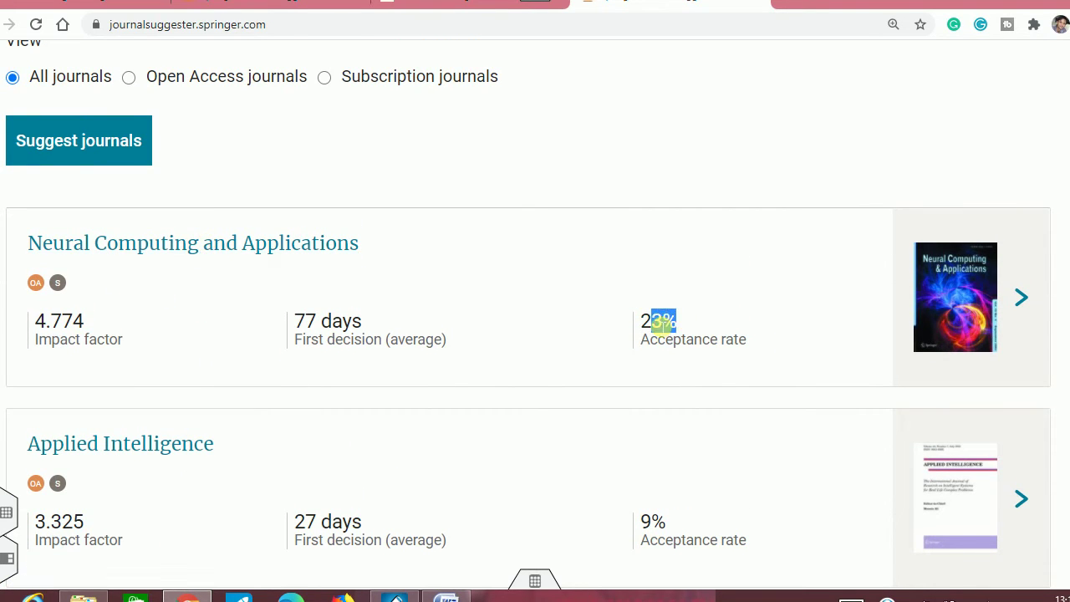
pyautogui.click(321, 329)
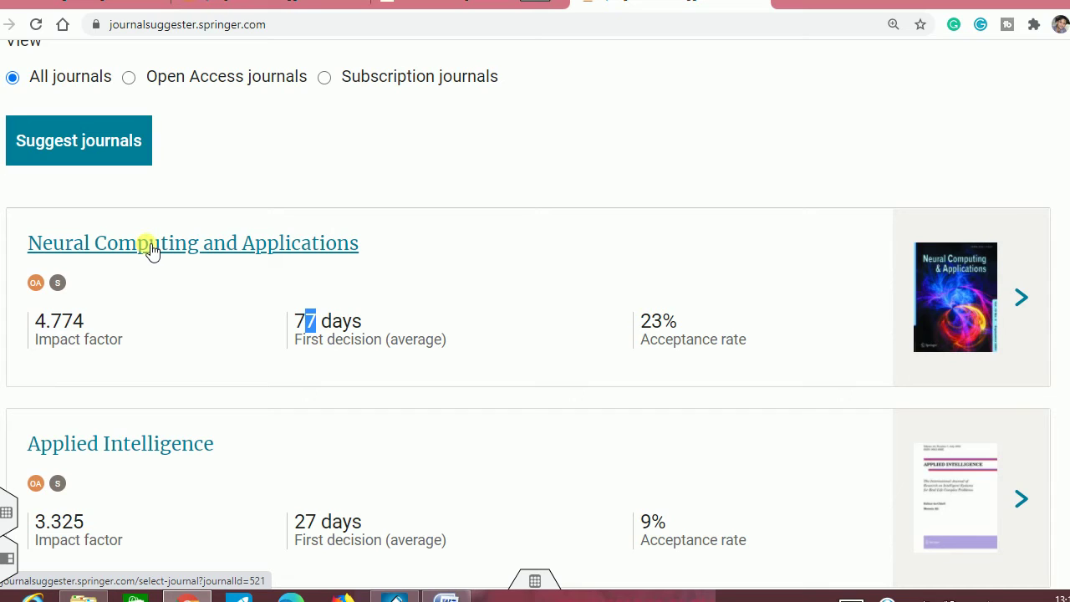
pyautogui.scroll(-2, 157, 249)
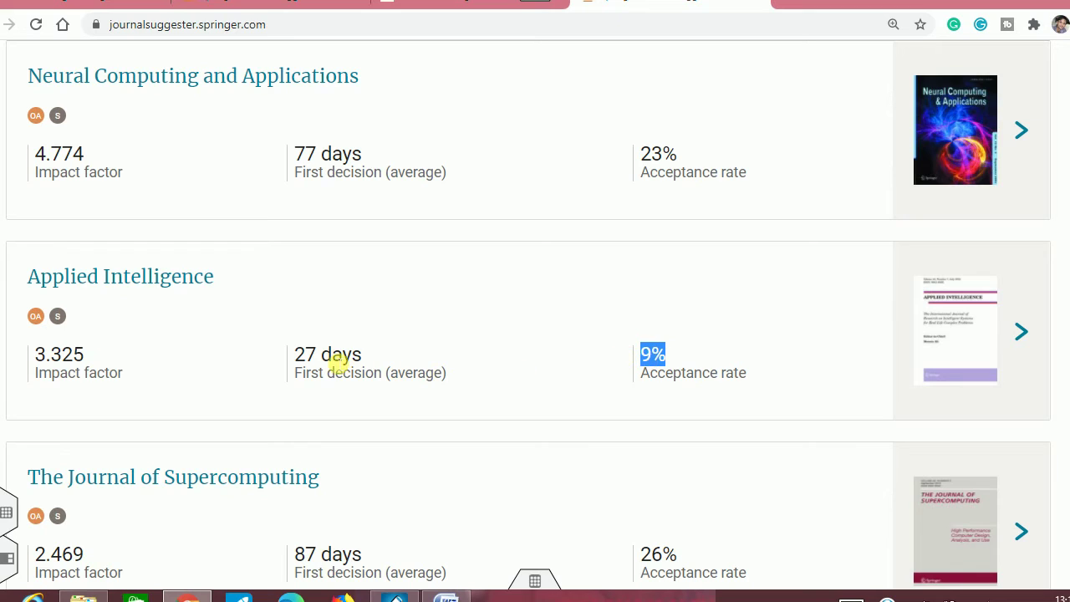
pyautogui.doubleClick(335, 359)
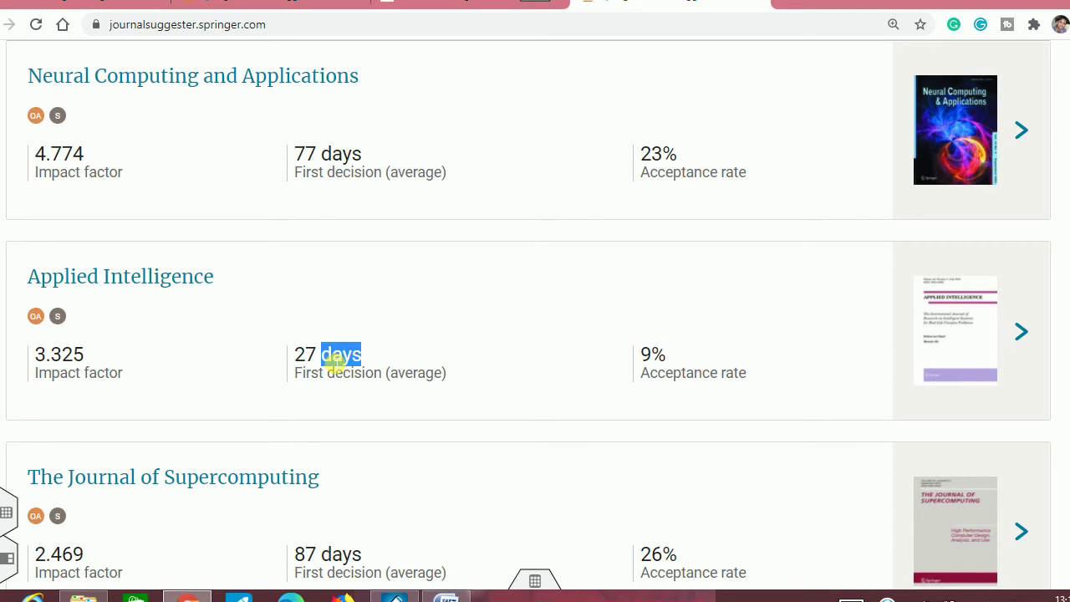
pyautogui.doubleClick(658, 355)
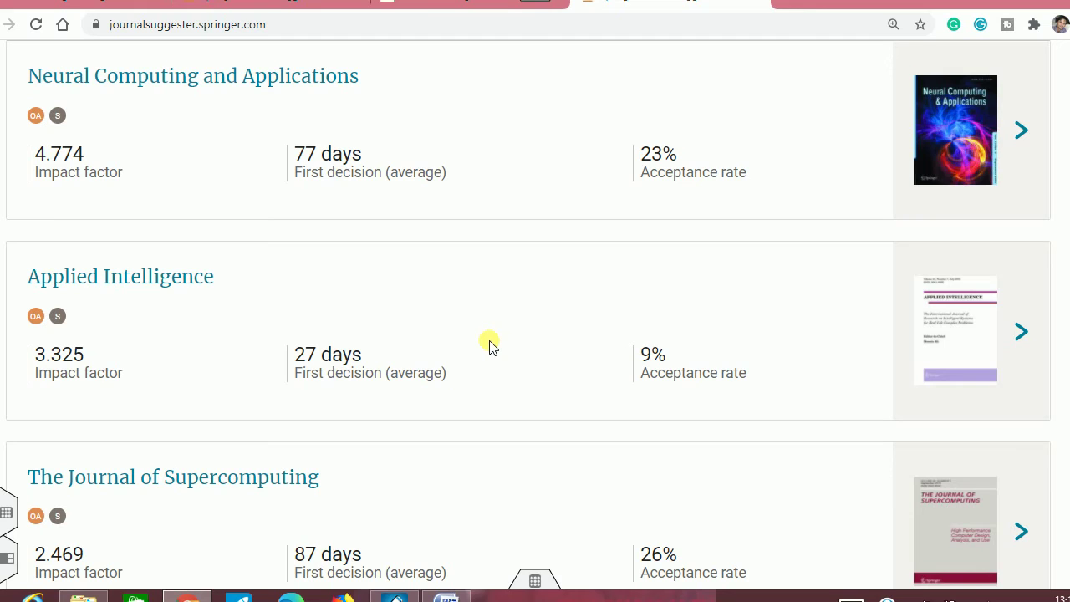
pyautogui.scroll(-2, 491, 346)
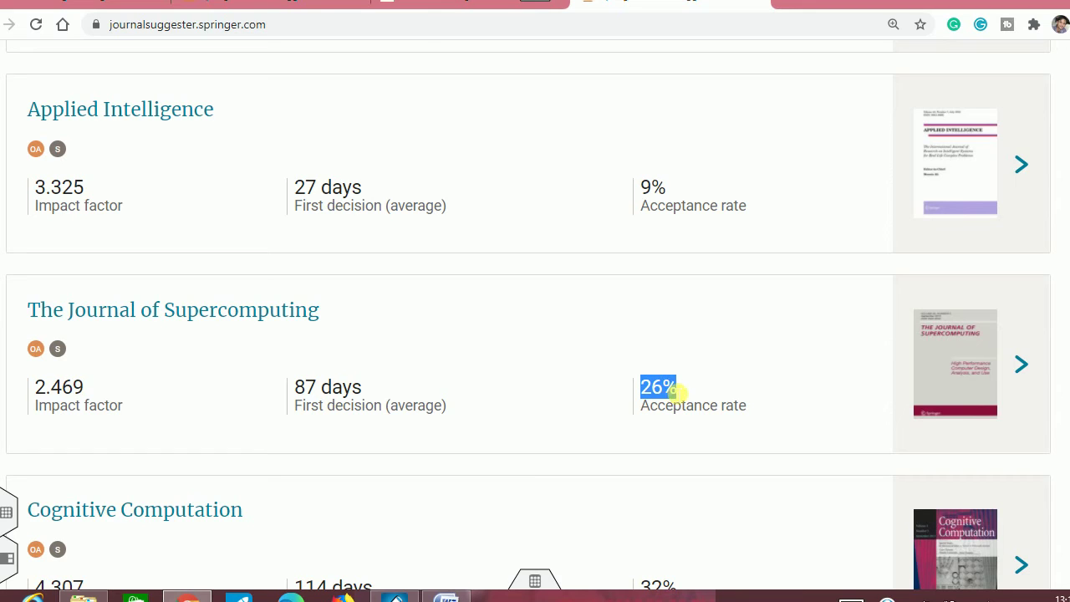
pyautogui.scroll(-2, 641, 308)
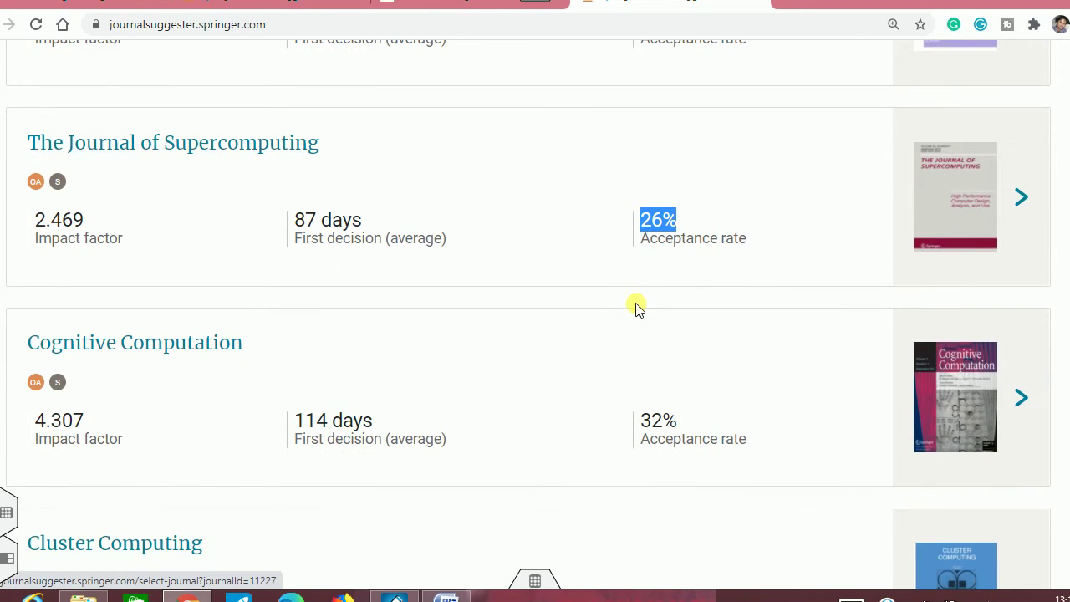
pyautogui.moveTo(679, 421); pyautogui.dragTo(646, 425)
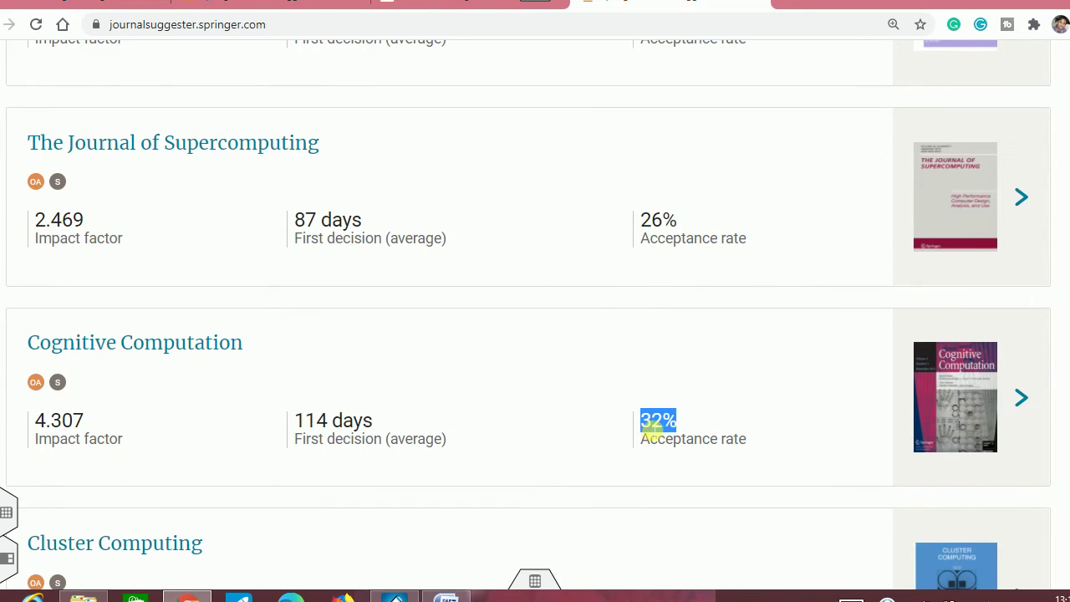
pyautogui.tripleClick(342, 421)
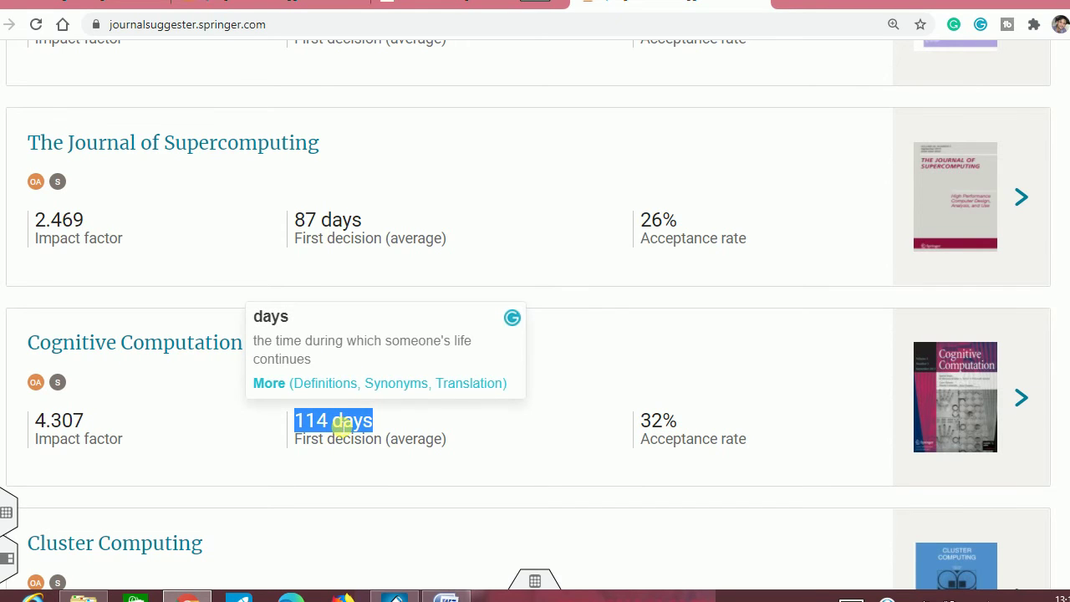
pyautogui.scroll(-3, 345, 424)
pyautogui.moveTo(663, 373); pyautogui.dragTo(677, 373)
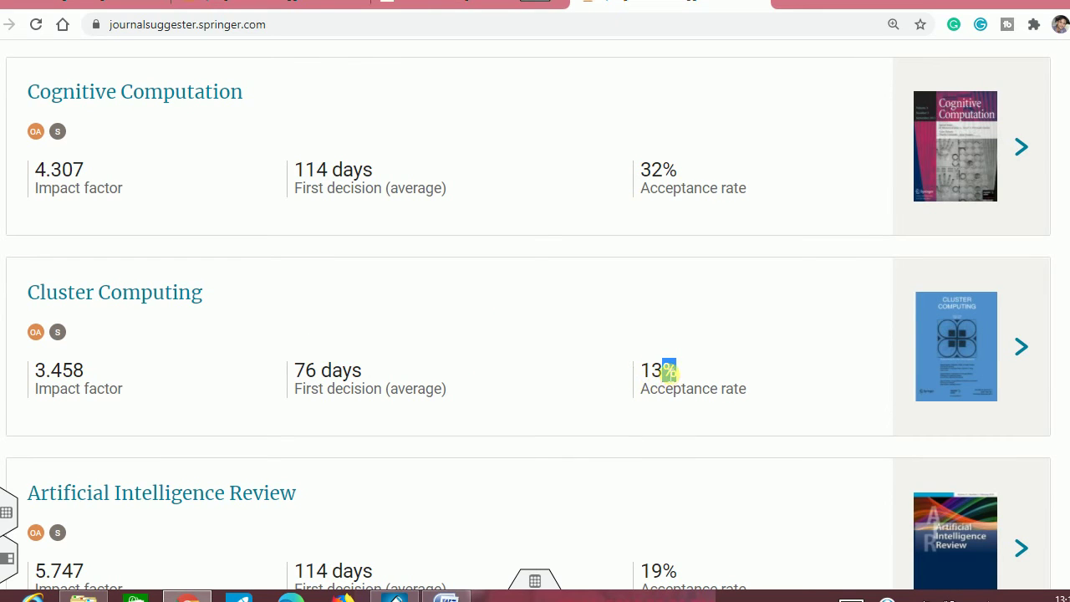
pyautogui.scroll(-6, 354, 372)
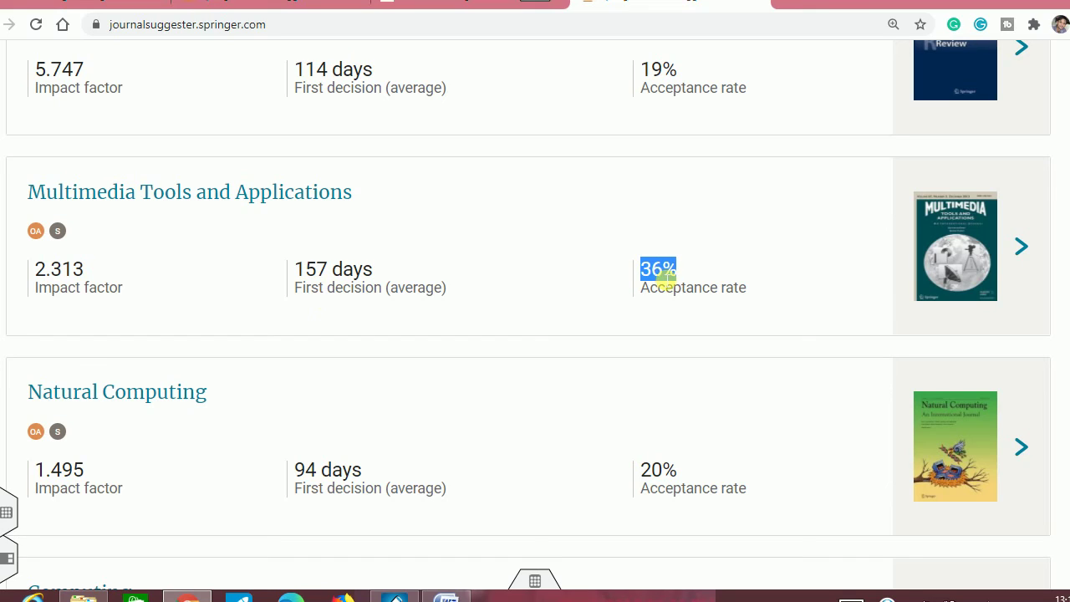
pyautogui.moveTo(306, 271); pyautogui.dragTo(318, 273)
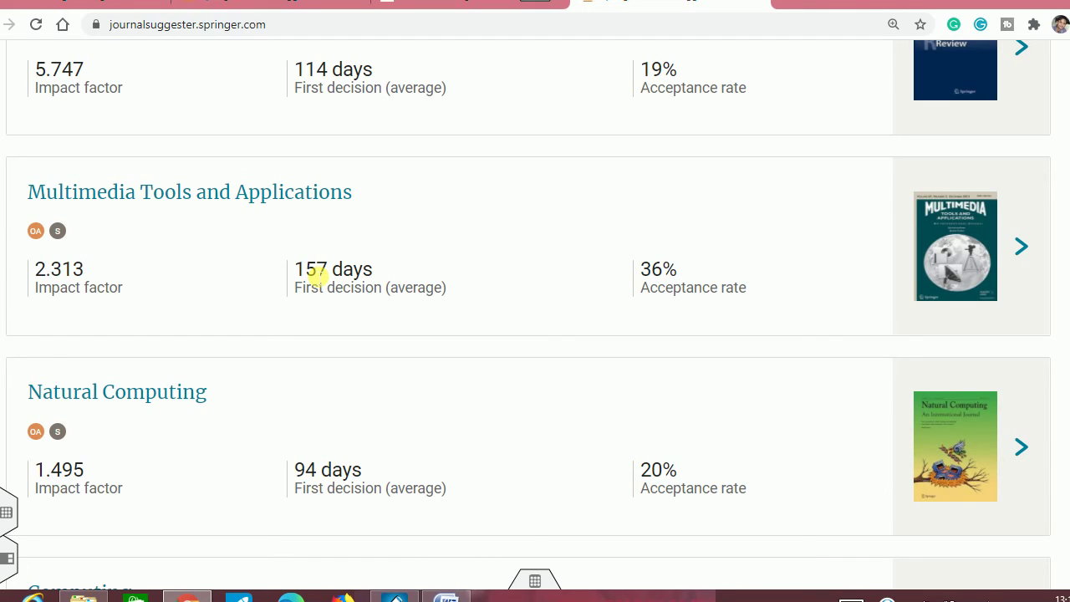
pyautogui.scroll(-6, 316, 274)
pyautogui.scroll(-3, 311, 275)
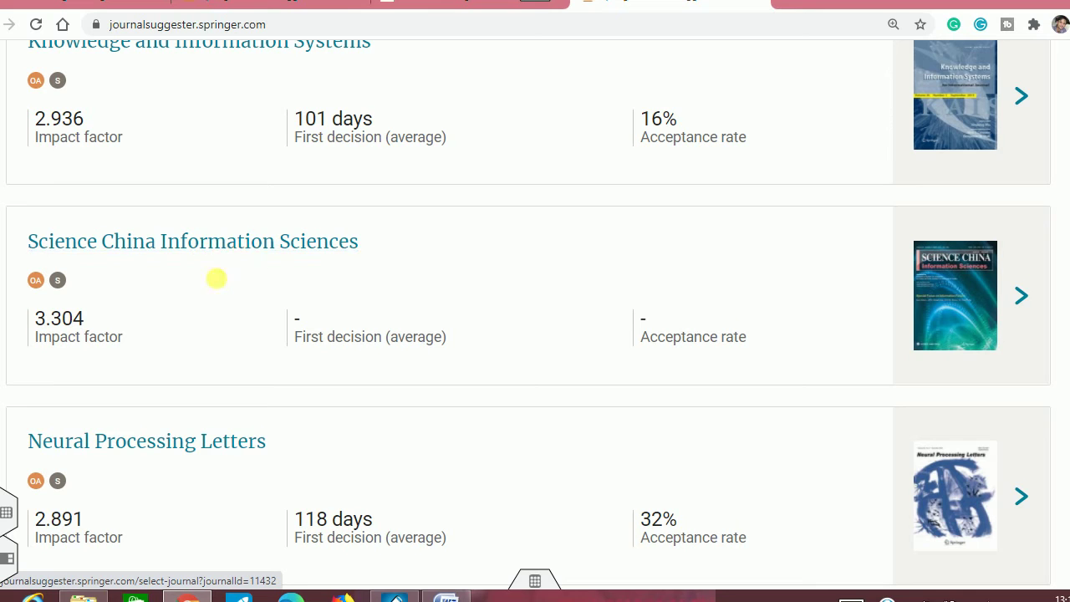
pyautogui.scroll(-1, 557, 359)
pyautogui.scroll(-3, 557, 359)
pyautogui.scroll(9, 557, 359)
pyautogui.scroll(20, 557, 359)
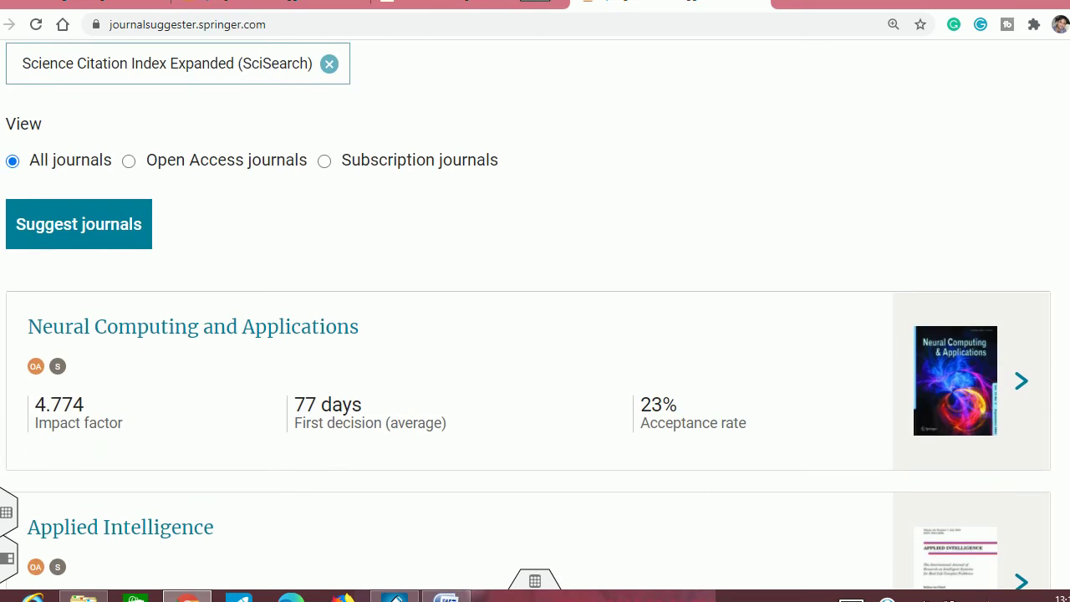
pyautogui.scroll(3, 392, 191)
# Step: Refresh the suggestions to show Open Access journals only
pyautogui.click(260, 418)
pyautogui.click(134, 476)
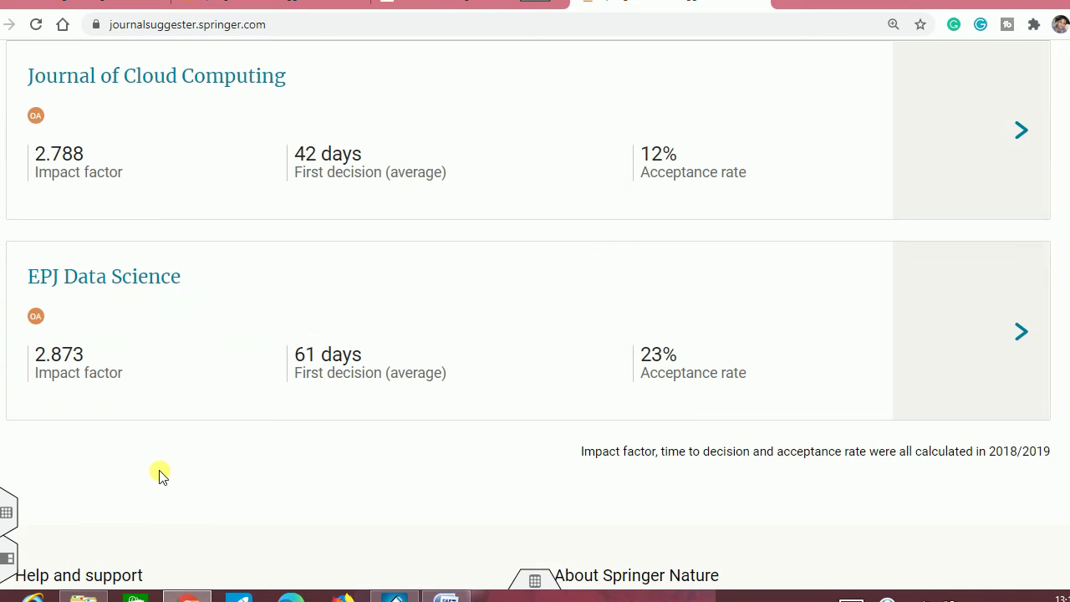
pyautogui.scroll(2, 578, 239)
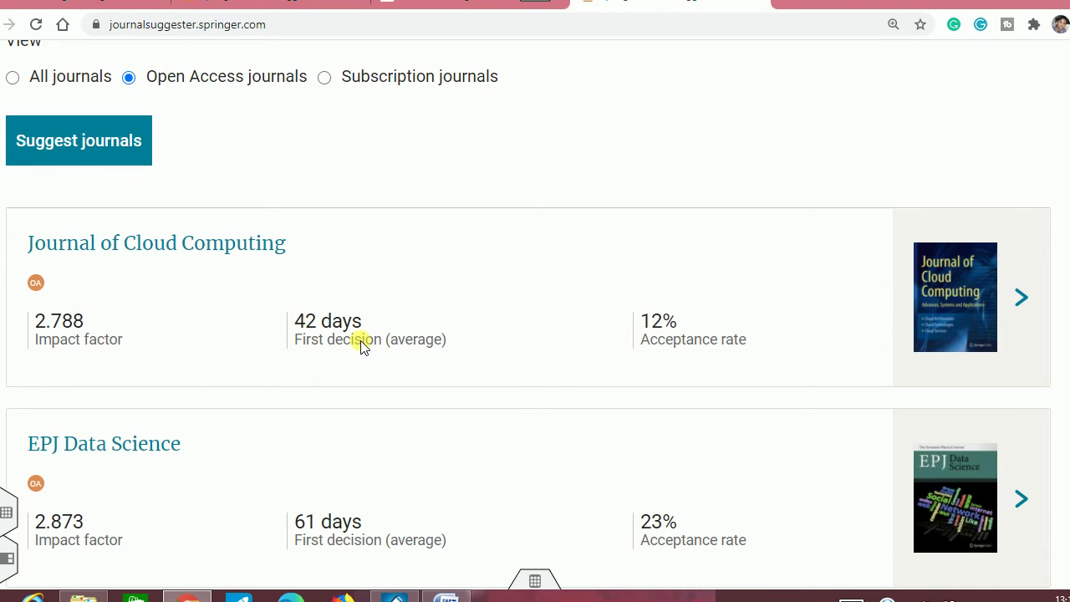
pyautogui.scroll(3, 361, 346)
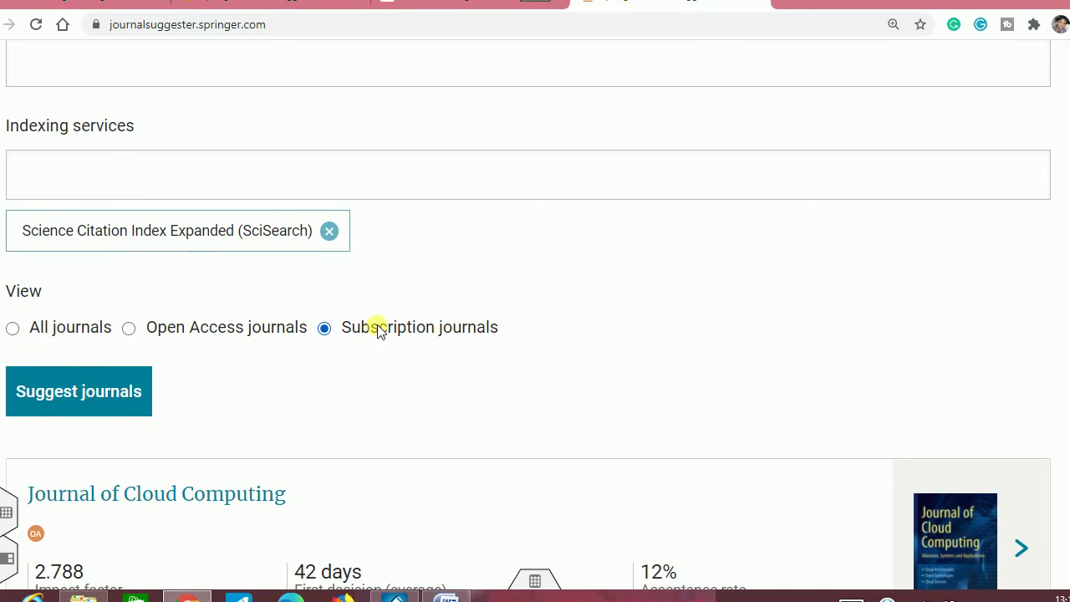
# Step: Refresh the suggestions for Subscription journals only and review the resulting list
pyautogui.click(126, 391)
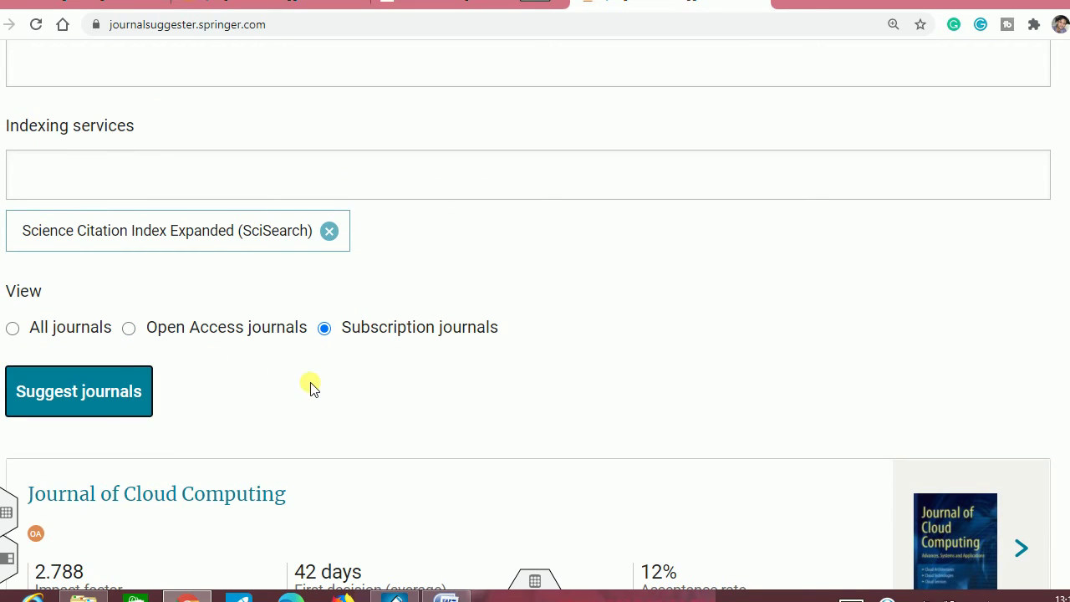
pyautogui.scroll(-5, 309, 388)
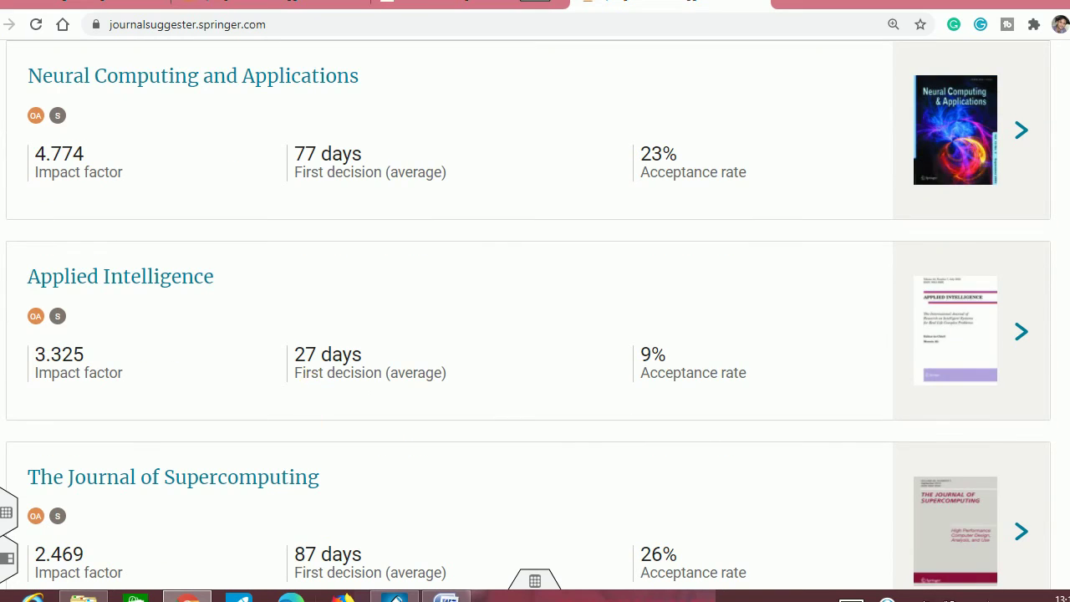
pyautogui.scroll(-5, 444, 213)
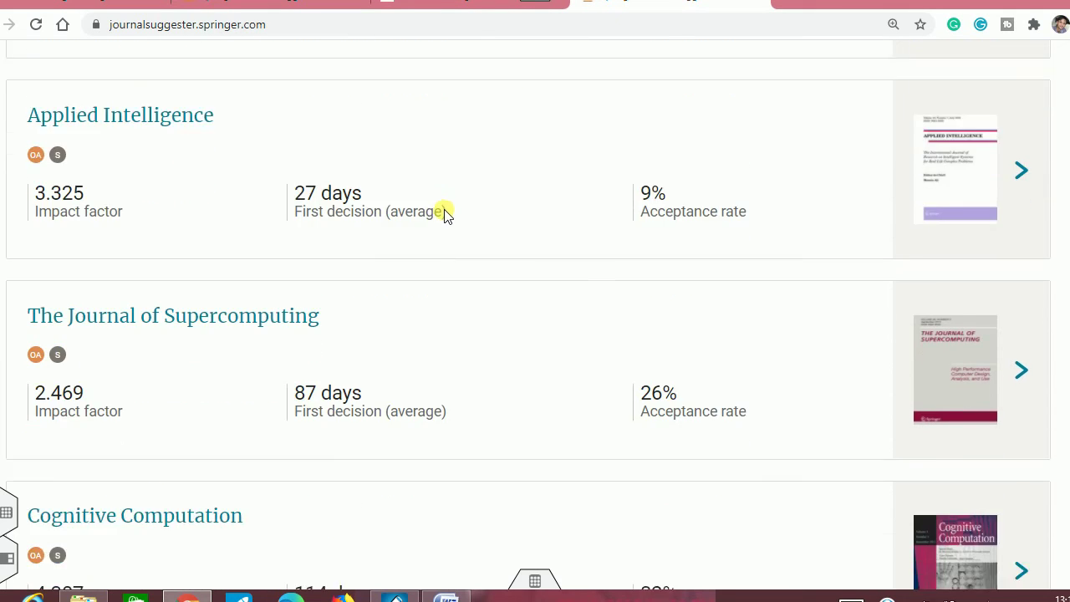
pyautogui.scroll(12, 444, 213)
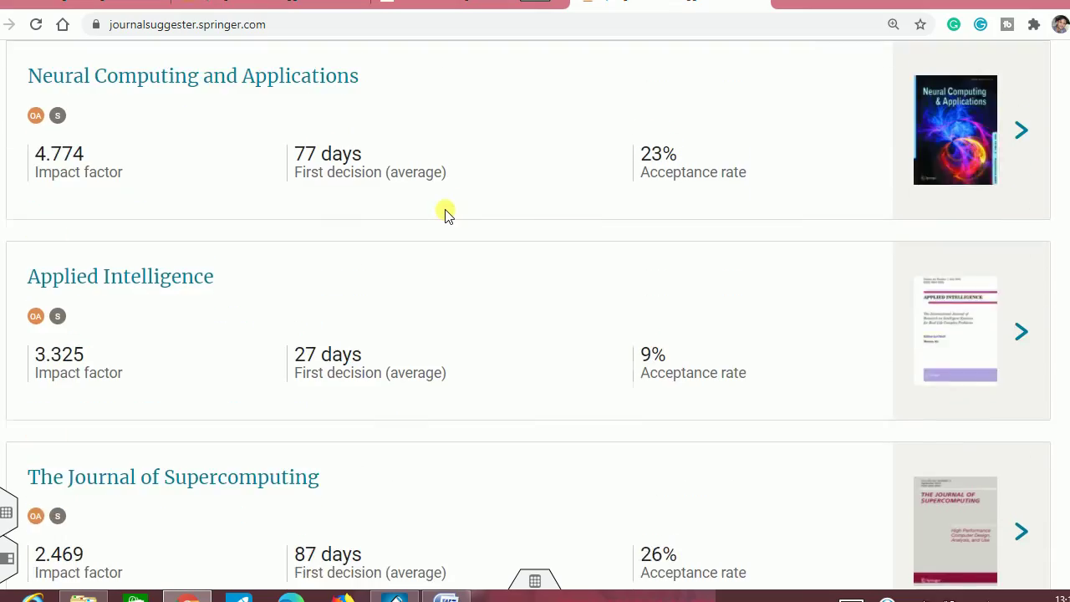
pyautogui.scroll(2, 291, 183)
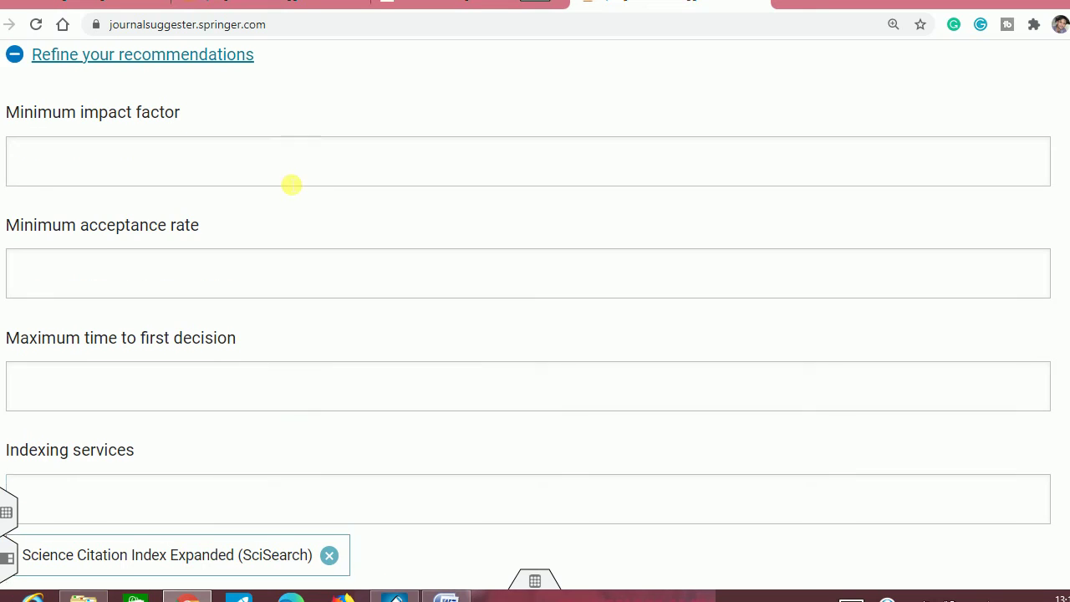
# Step: Set minimum impact factor 3 with All journals and get new suggestions
pyautogui.click(280, 179)
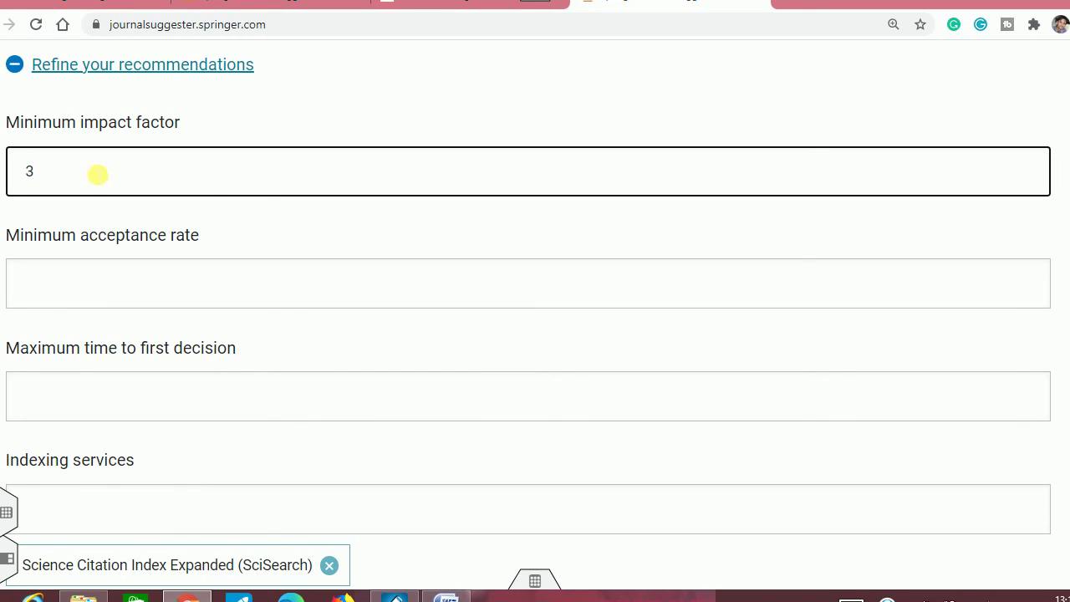
pyautogui.scroll(-3, 98, 173)
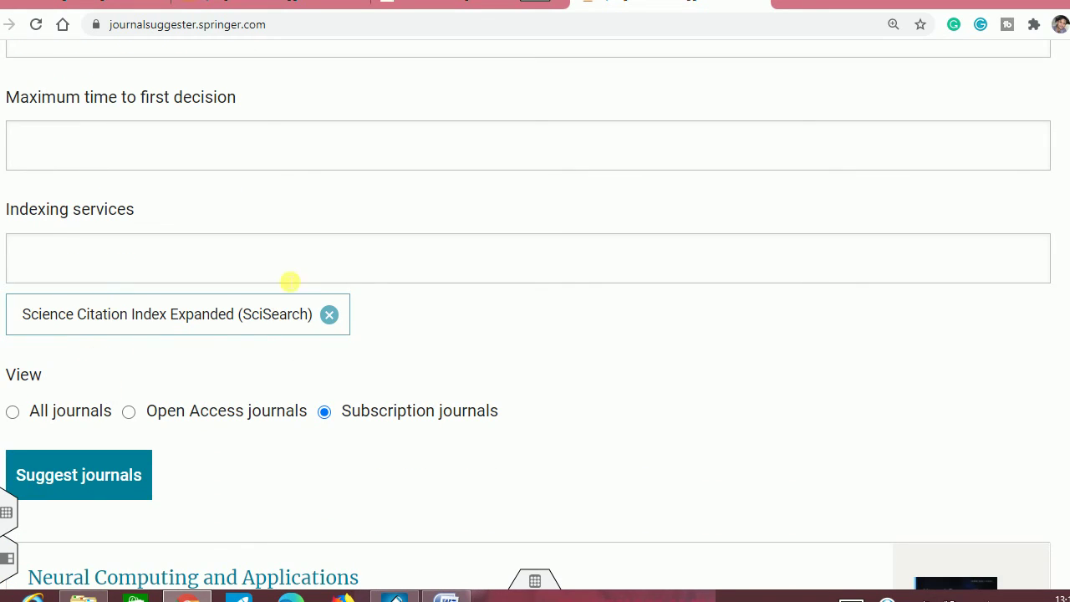
pyautogui.click(92, 422)
pyautogui.click(116, 468)
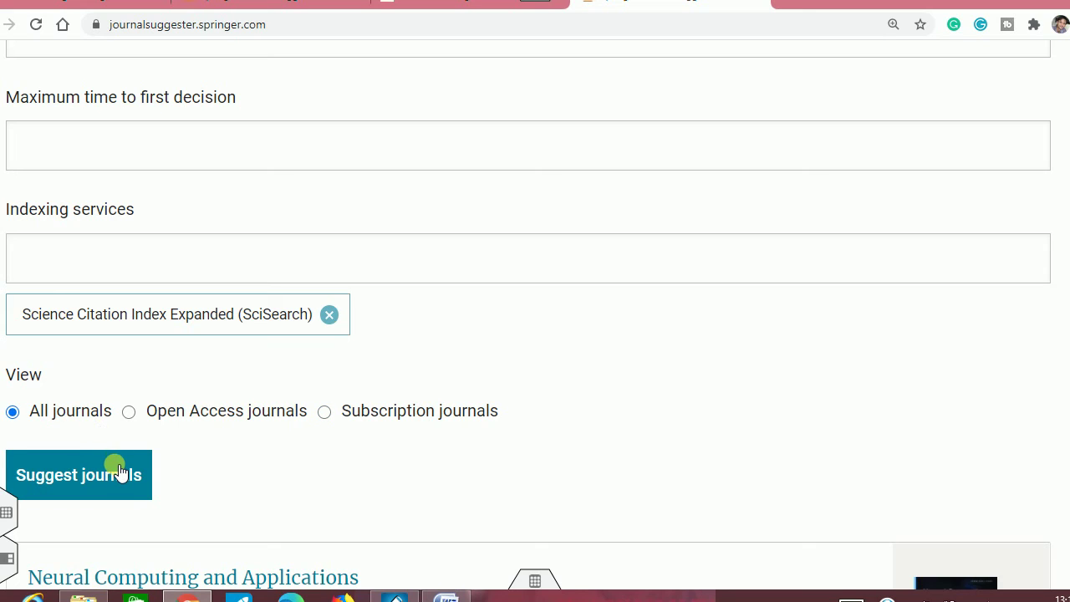
pyautogui.click(123, 466)
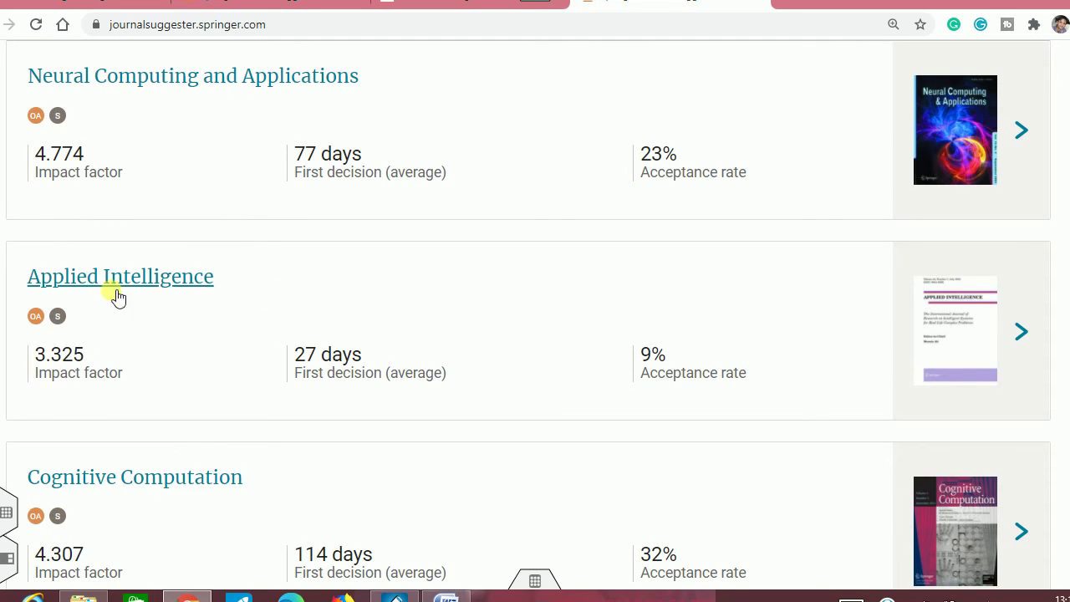
# Step: Scroll through the results, highlighting the 19% acceptance rate, then return to the filters
pyautogui.scroll(-3, 107, 338)
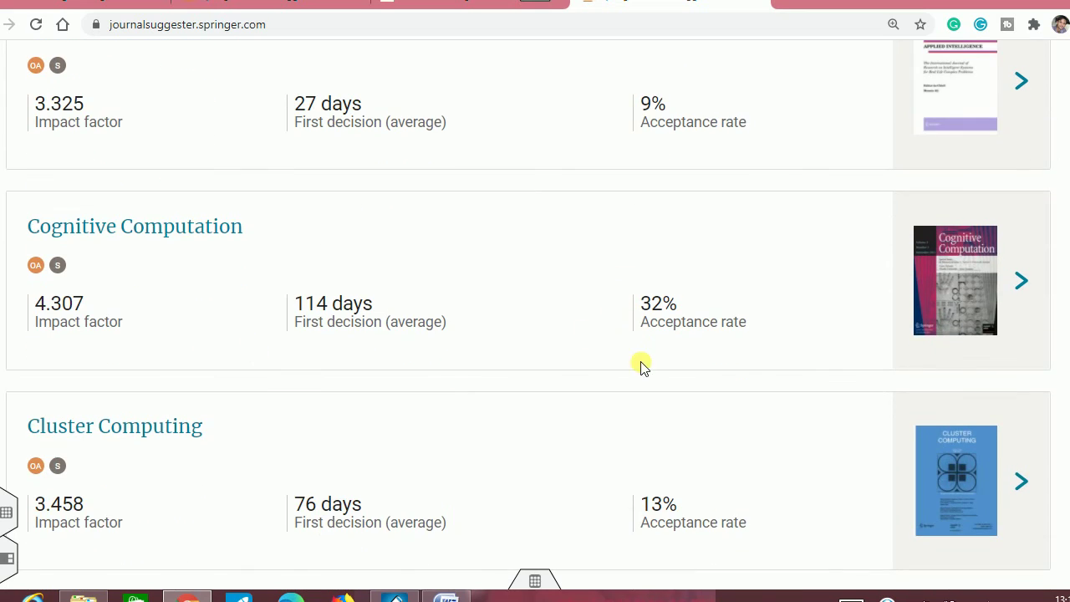
pyautogui.scroll(-2, 640, 365)
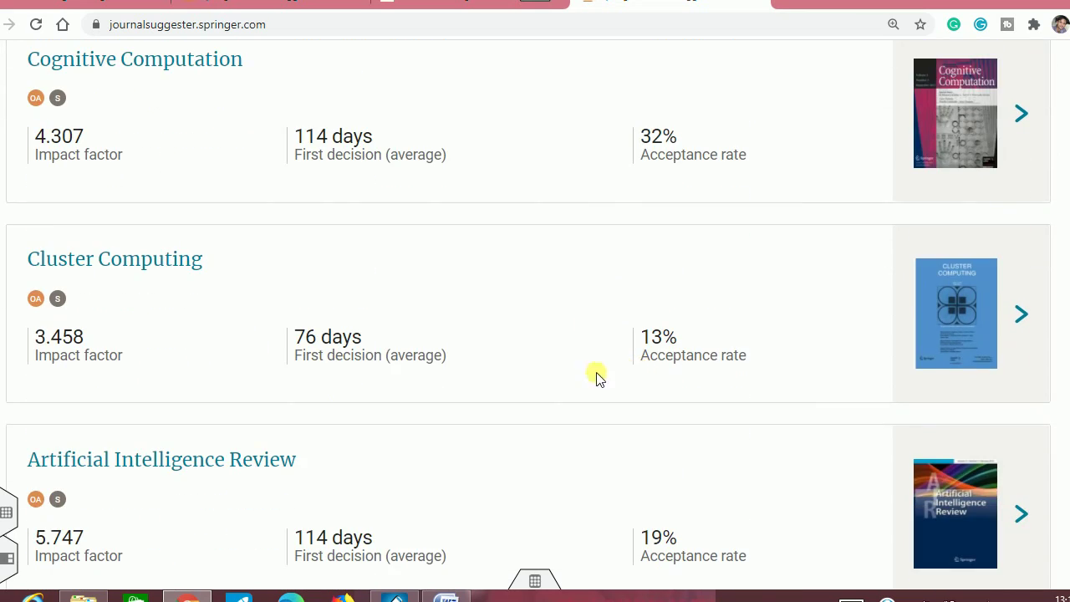
pyautogui.scroll(-1, 201, 464)
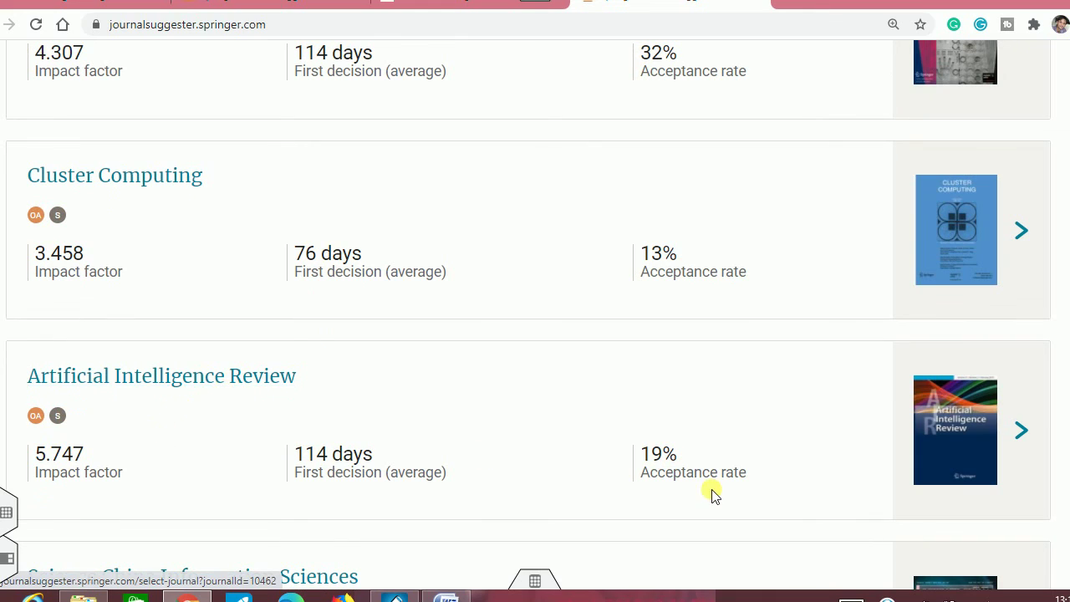
pyautogui.moveTo(679, 460); pyautogui.dragTo(670, 464)
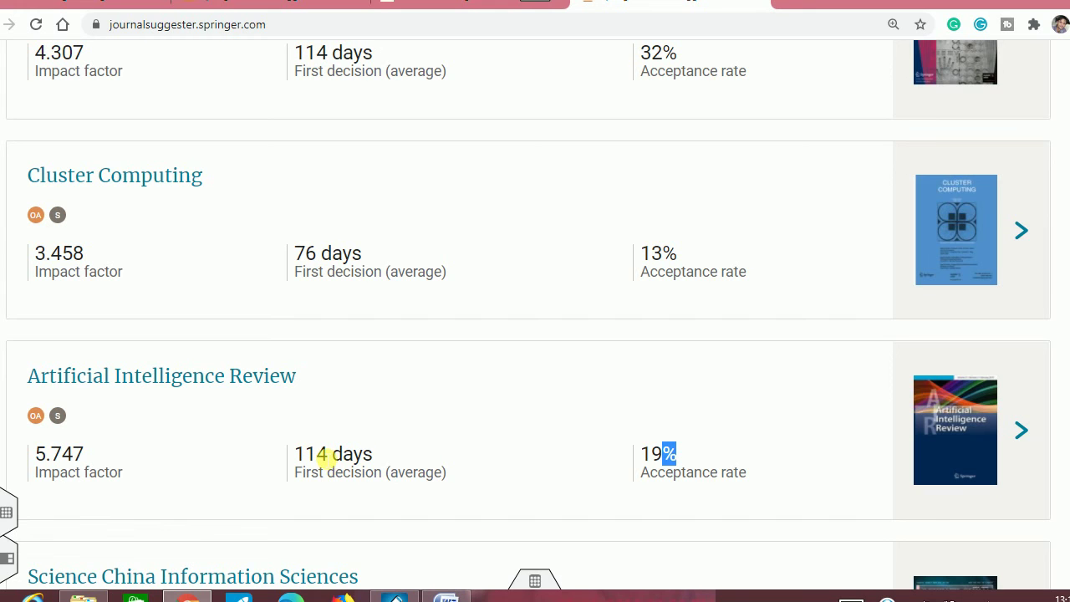
pyautogui.scroll(-7, 324, 458)
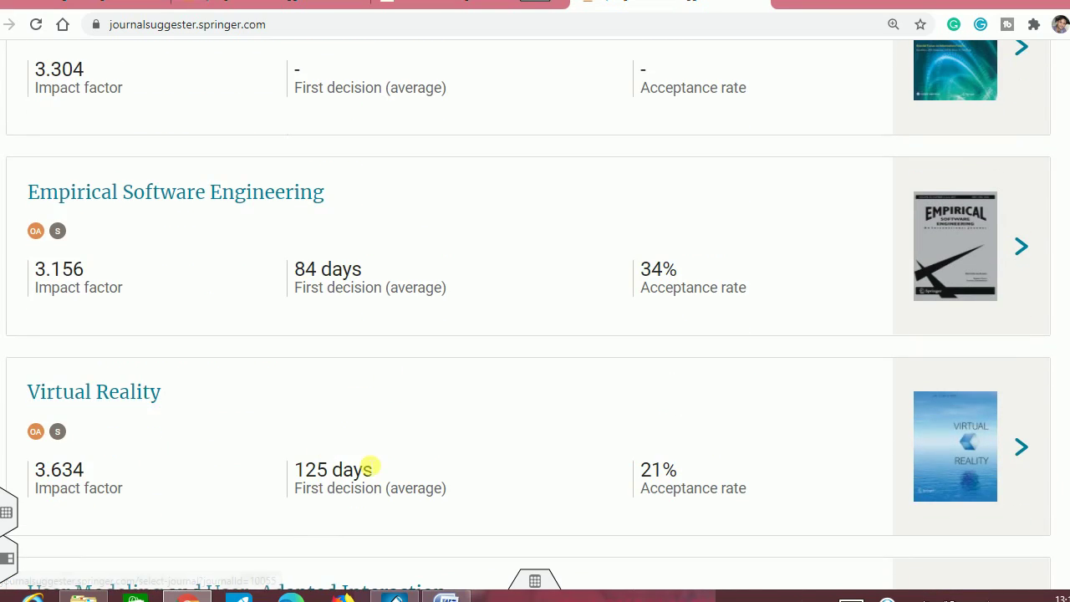
pyautogui.scroll(20, 368, 465)
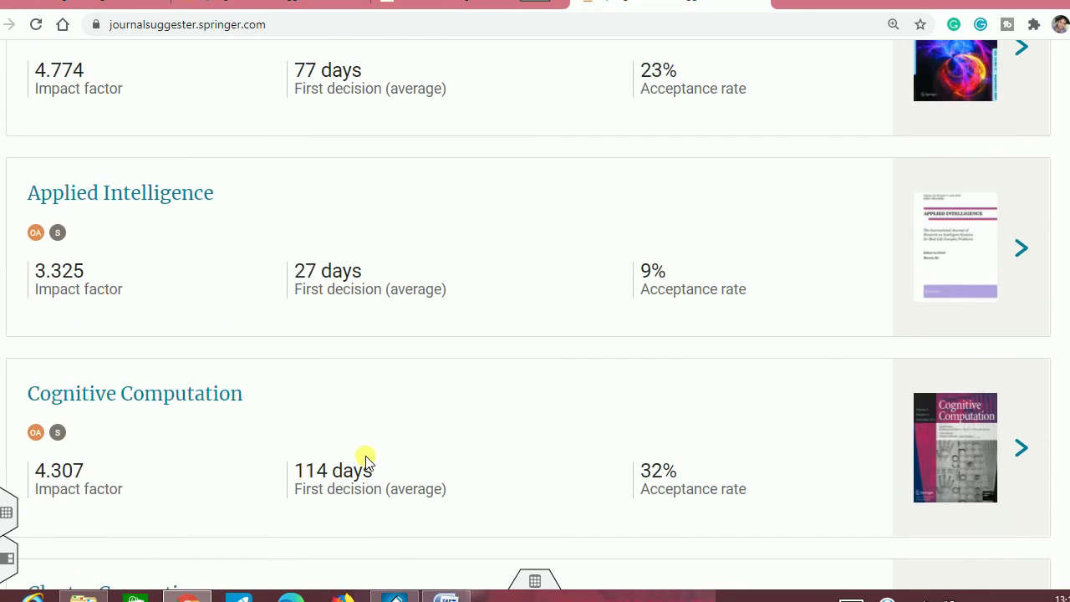
pyautogui.scroll(5, 368, 461)
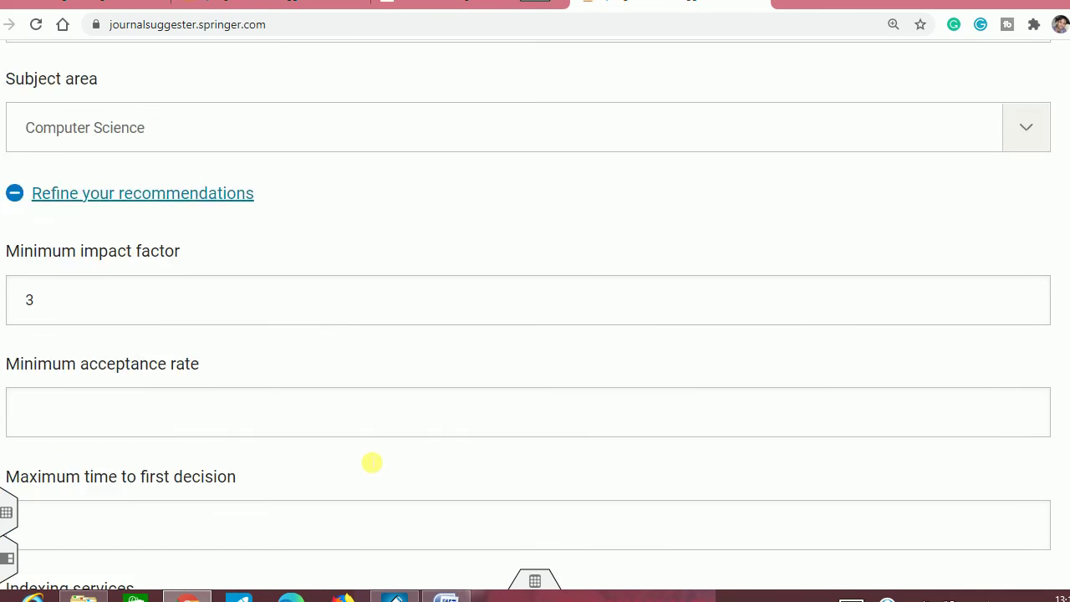
# Step: Clear the impact factor 3, remove the SciSearch filter and choose Engineering as subject
pyautogui.doubleClick(156, 345)
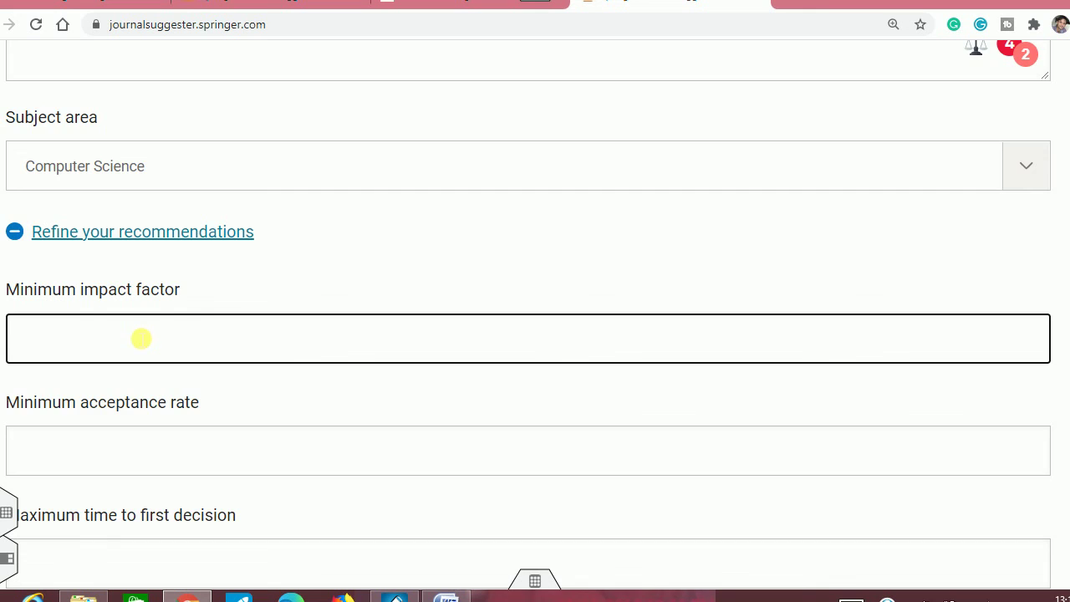
pyautogui.scroll(-3, 167, 360)
pyautogui.click(326, 479)
pyautogui.scroll(3, 257, 391)
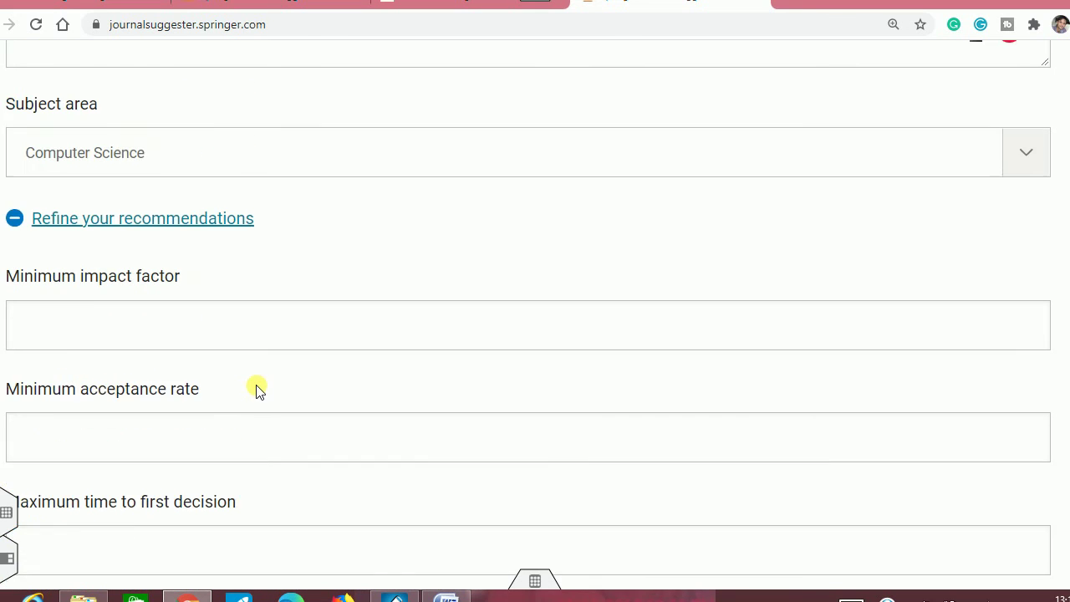
pyautogui.scroll(1, 257, 390)
pyautogui.click(144, 250)
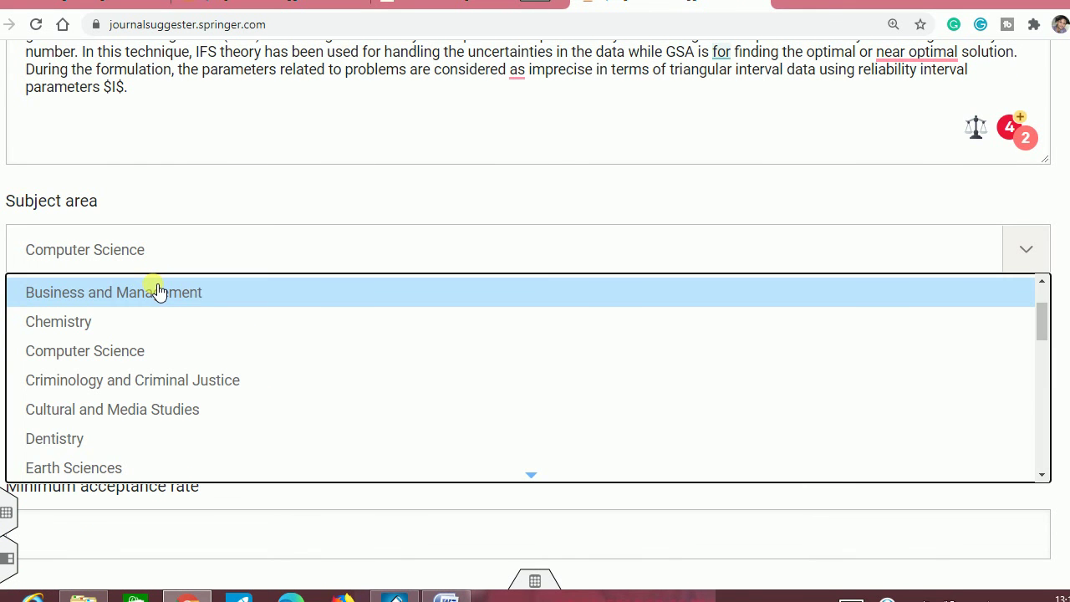
pyautogui.scroll(-3, 159, 290)
pyautogui.click(107, 417)
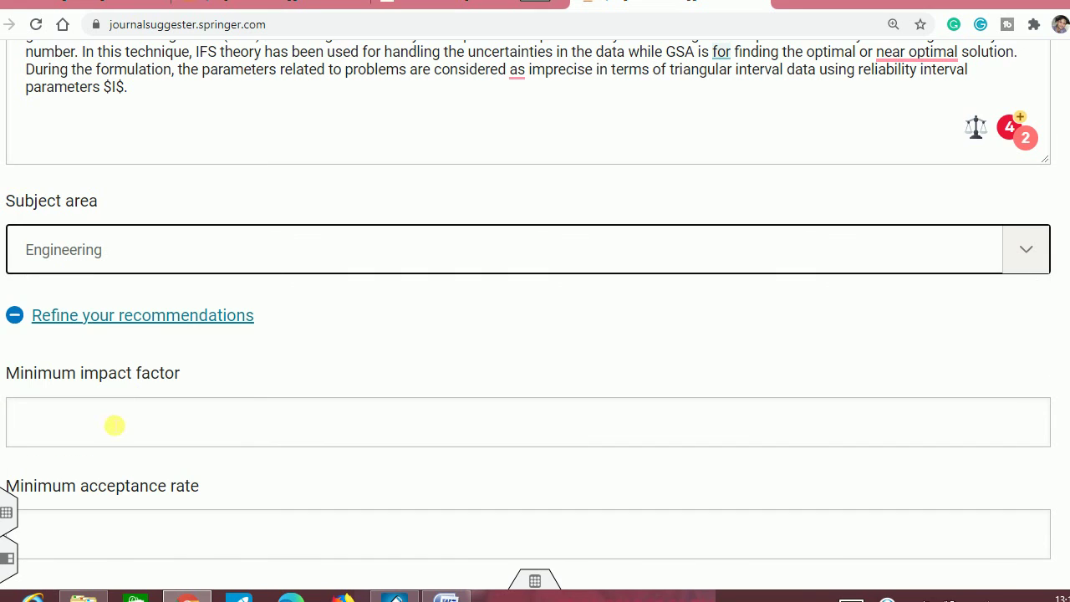
# Step: Review the Engineering journals, highlighting the 42% acceptance rate and 200-day first decision time
pyautogui.scroll(-4, 227, 364)
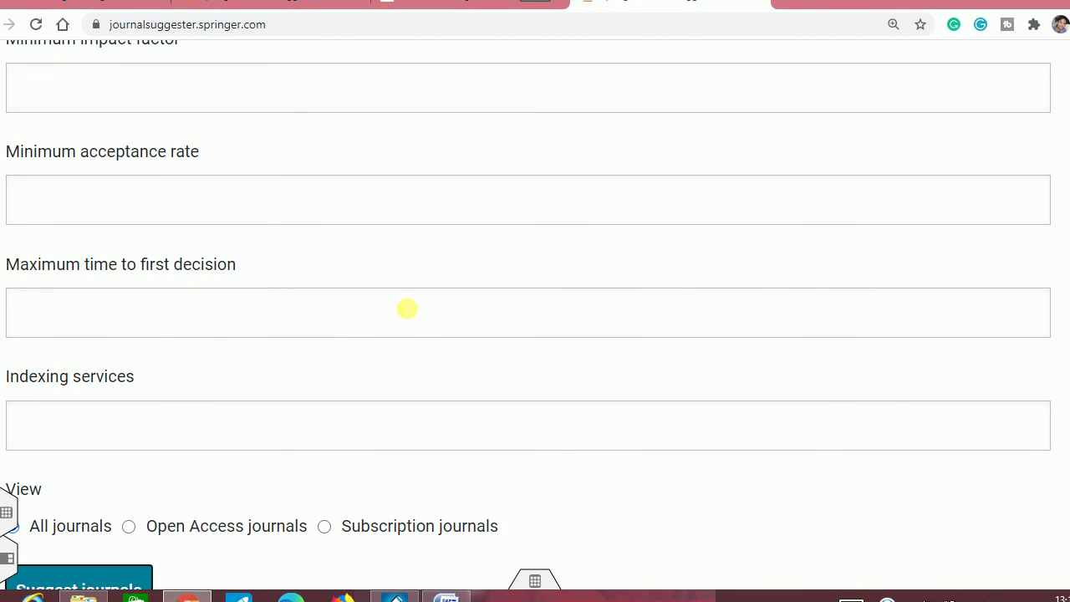
pyautogui.scroll(-10, 480, 294)
pyautogui.scroll(-1, 451, 289)
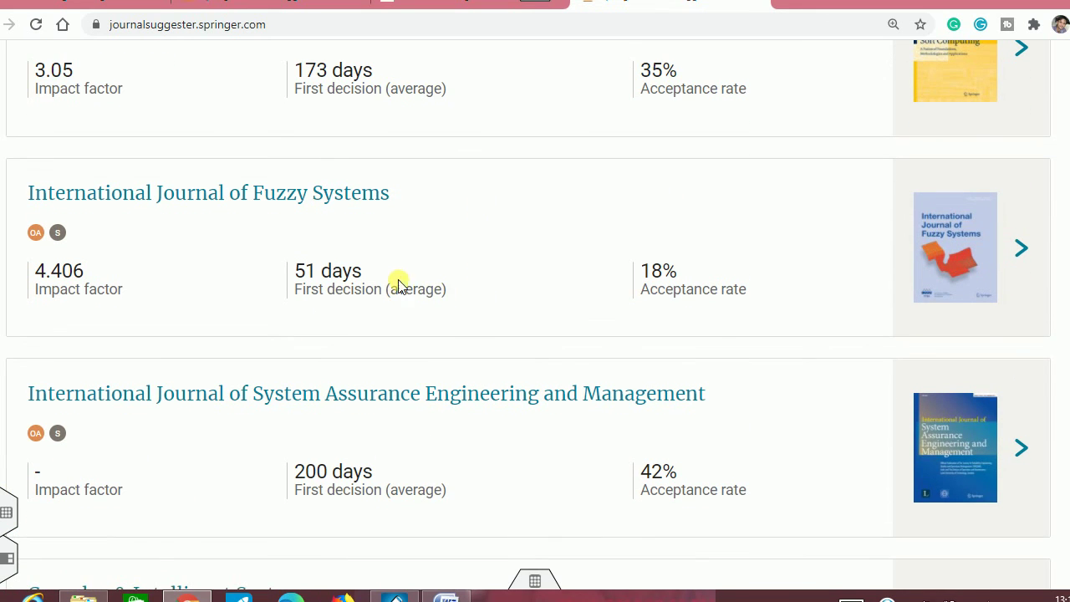
pyautogui.scroll(-2, 382, 292)
pyautogui.scroll(-1, 382, 294)
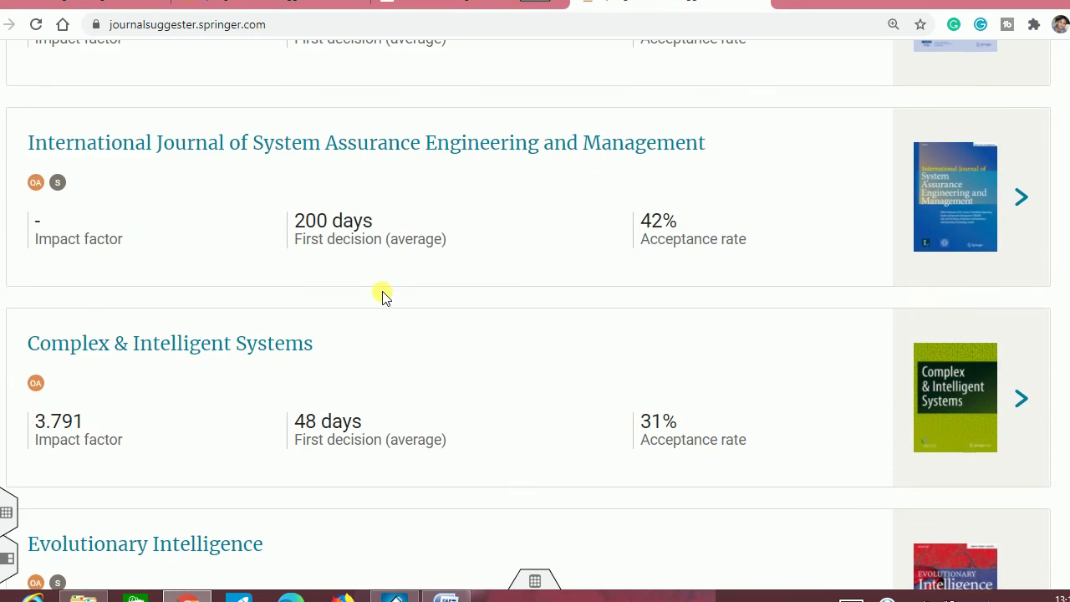
pyautogui.moveTo(678, 229); pyautogui.dragTo(651, 237)
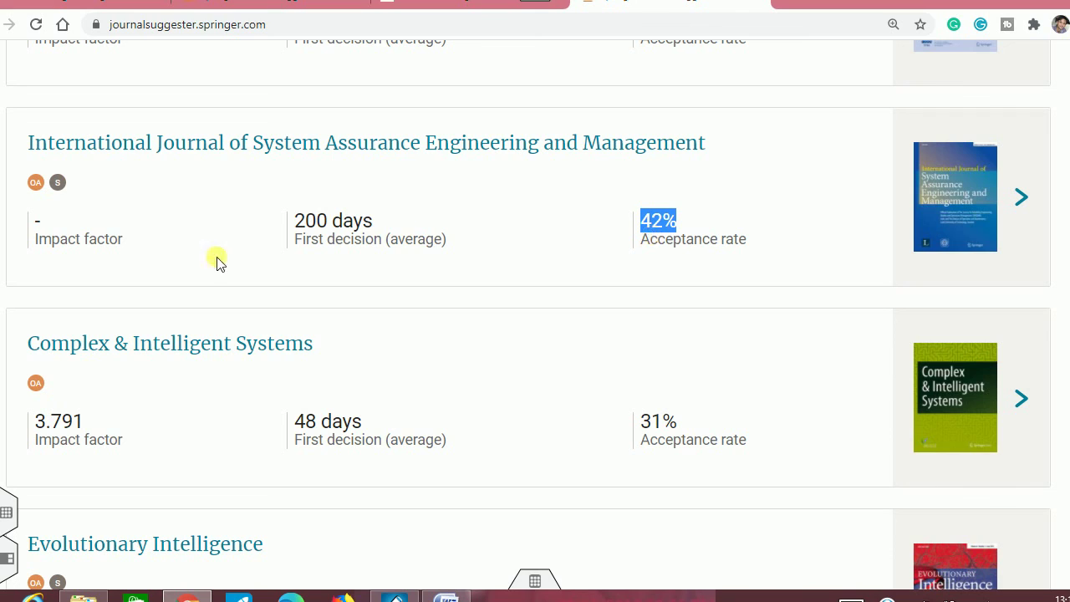
pyautogui.doubleClick(309, 230)
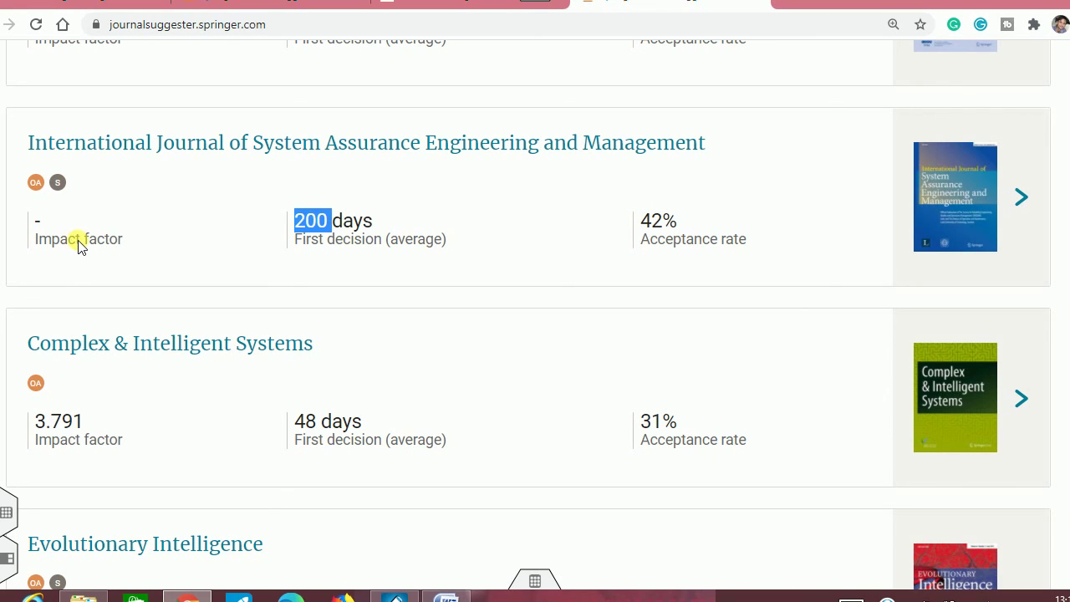
pyautogui.scroll(-3, 167, 294)
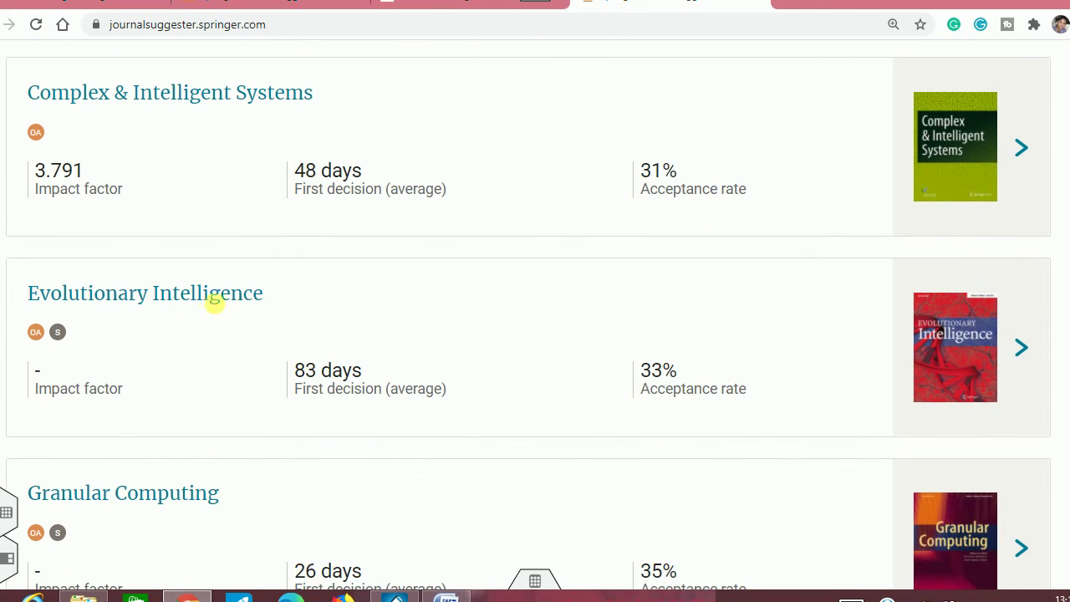
pyautogui.scroll(-6, 627, 371)
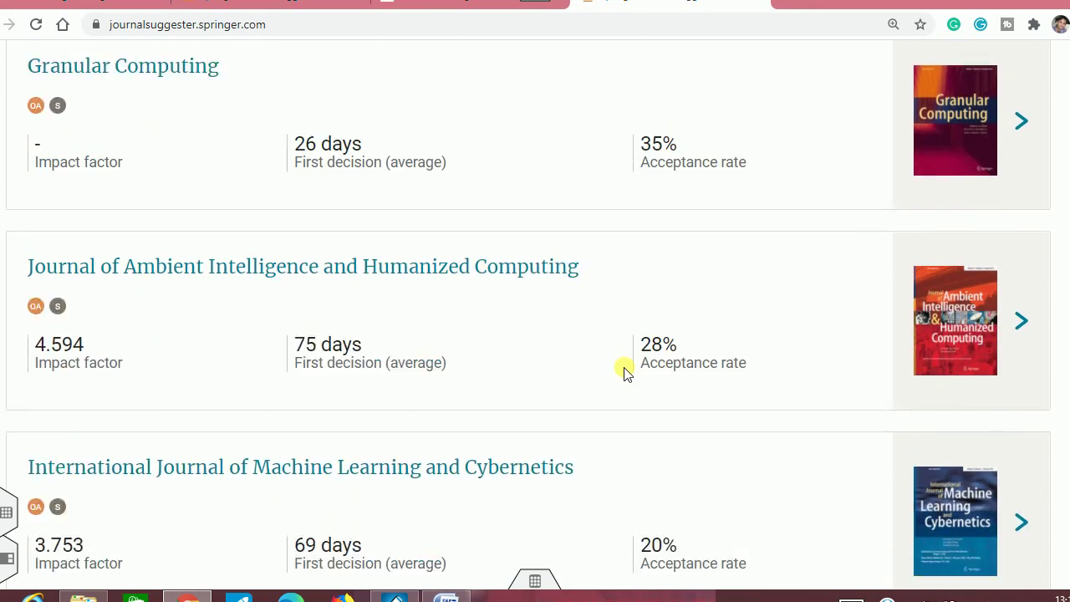
pyautogui.scroll(-4, 626, 371)
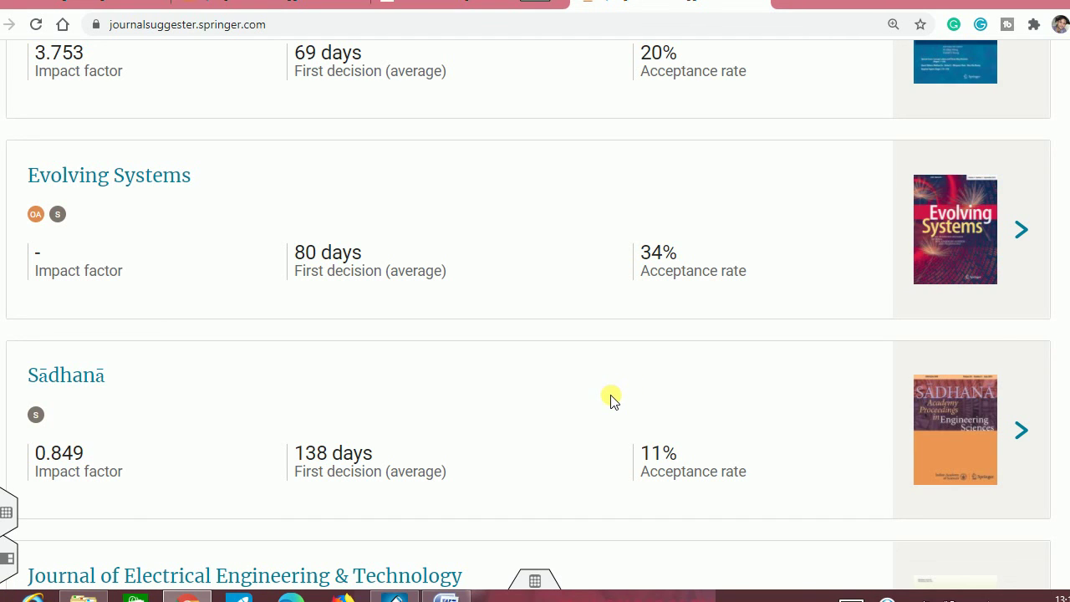
pyautogui.scroll(6, 610, 399)
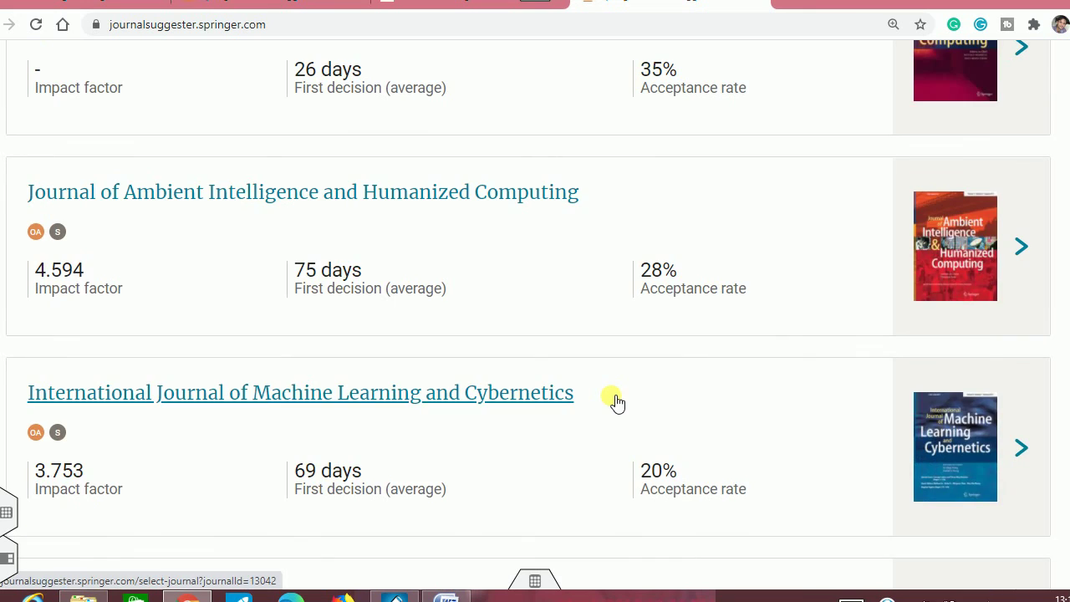
pyautogui.scroll(7, 613, 378)
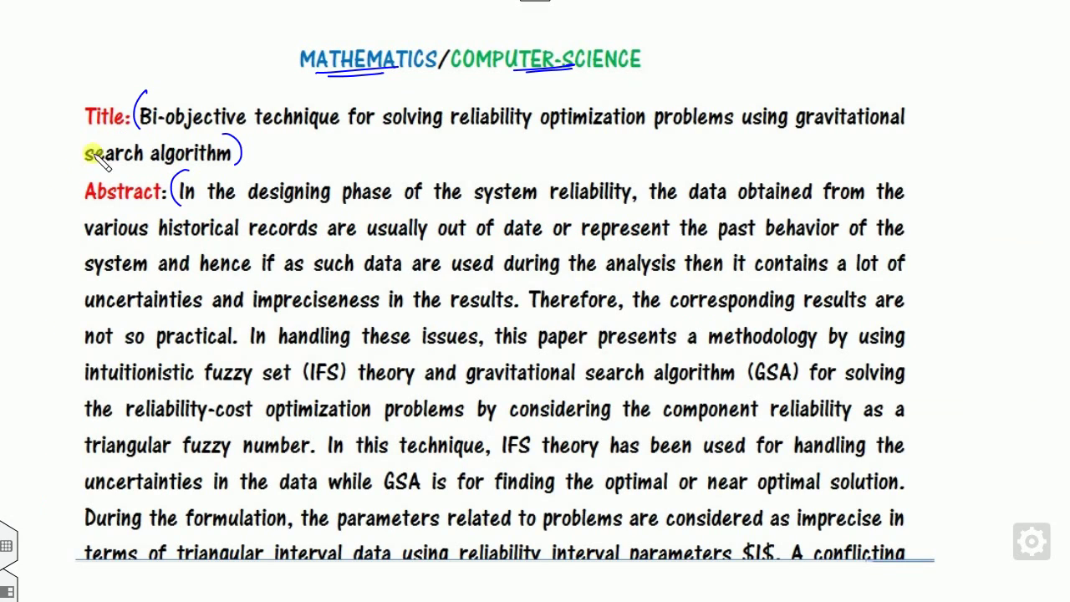
# Step: Show the channel slide with pen arrows marking its YouTube link, then reach the Thank You slide
pyautogui.click(4, 239)
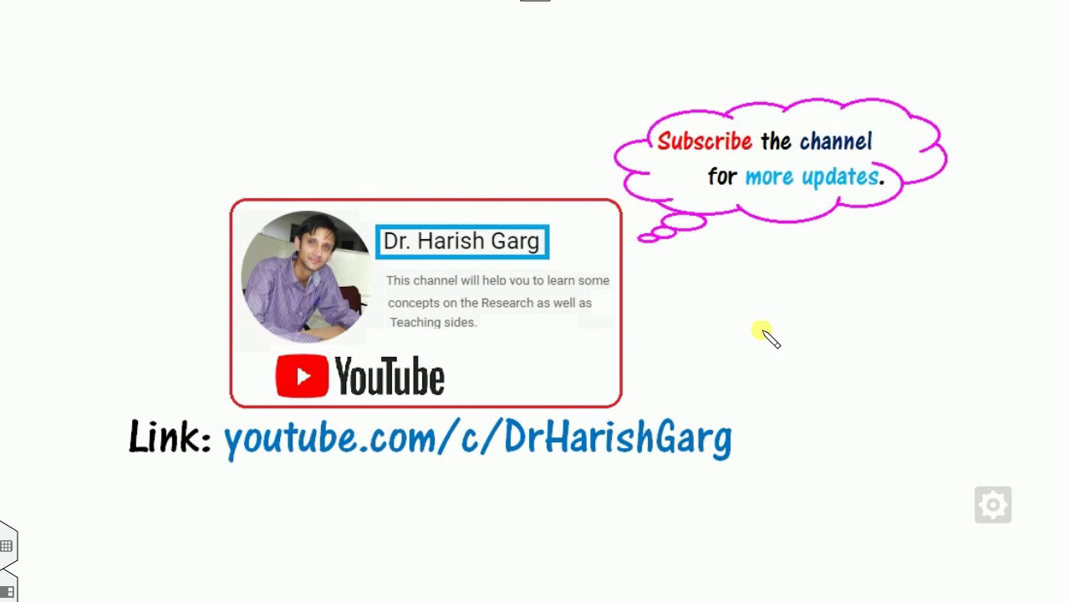
pyautogui.moveTo(750, 368); pyautogui.dragTo(701, 400)
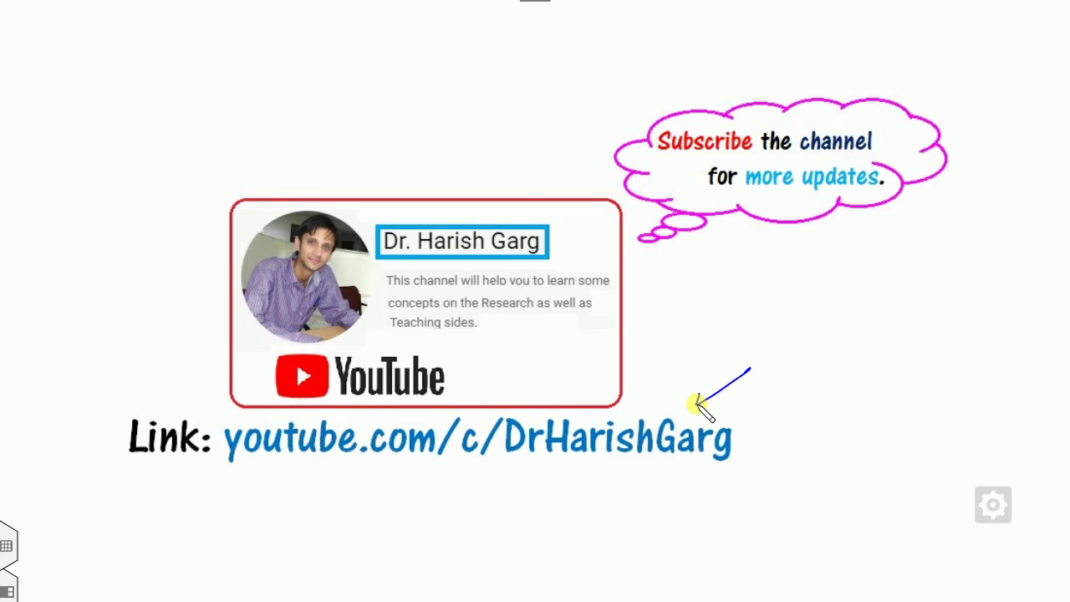
pyautogui.moveTo(625, 475); pyautogui.dragTo(666, 459)
pyautogui.moveTo(627, 483); pyautogui.dragTo(666, 479)
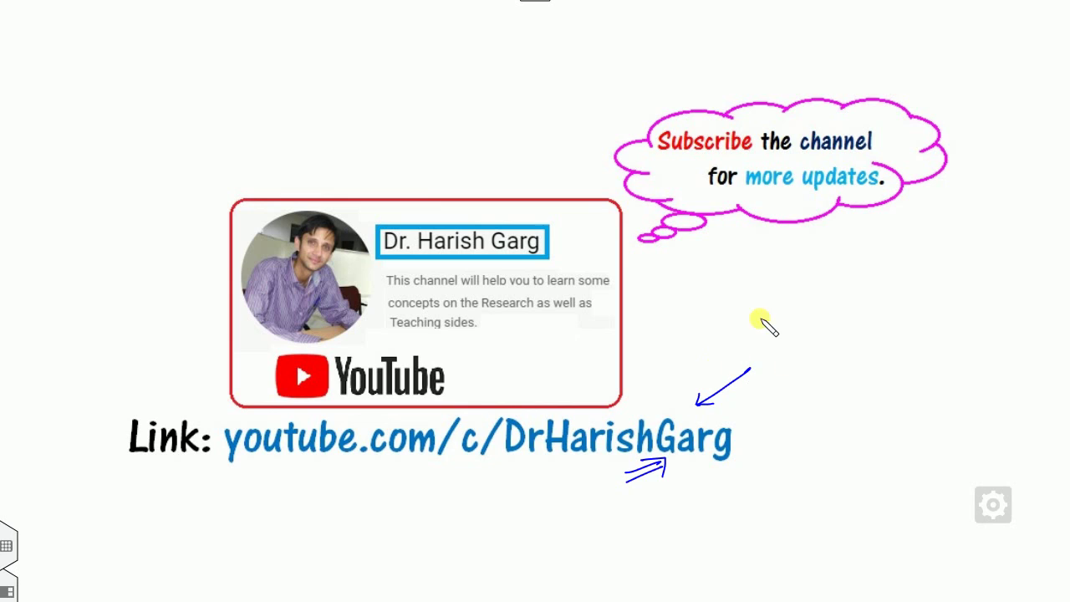
pyautogui.press('Right')
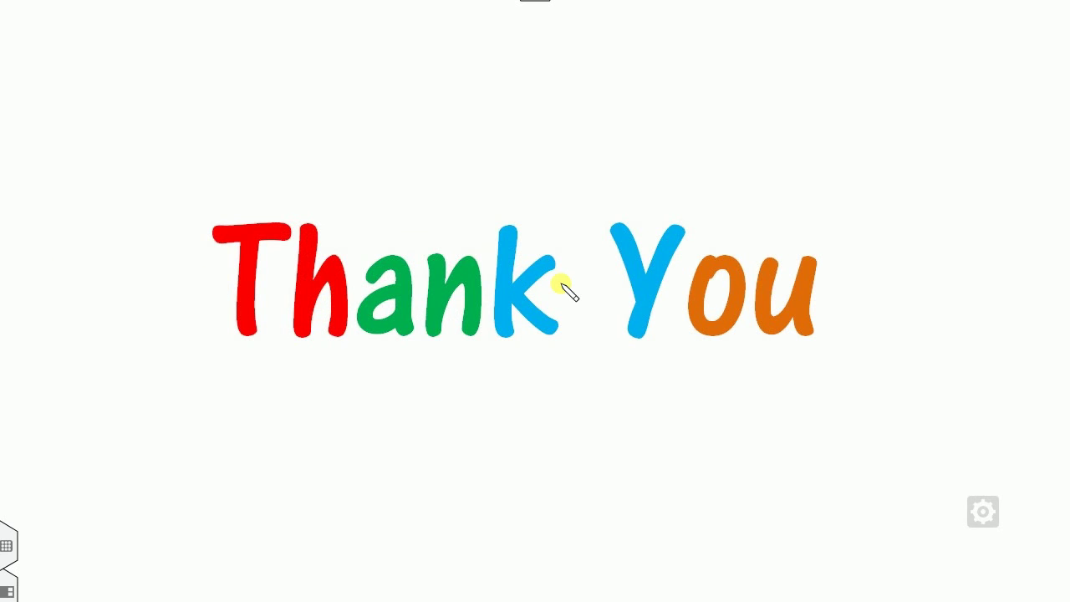